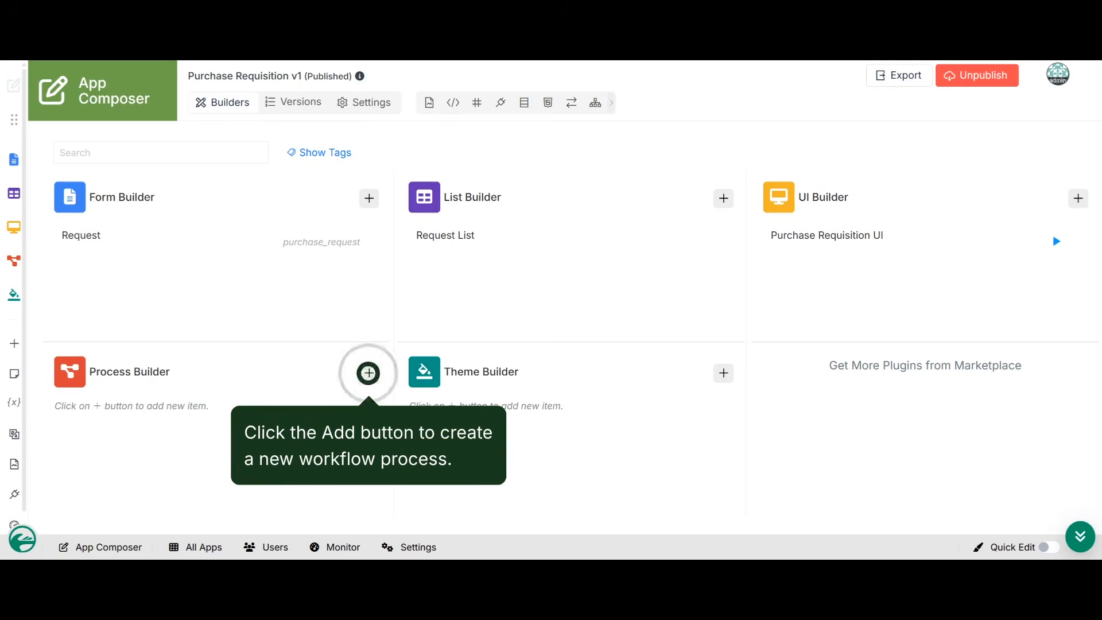
Create a new workflow process with the ID purchaseRequisitionProcess and the label Purchase Requisition Process.
click(368, 373)
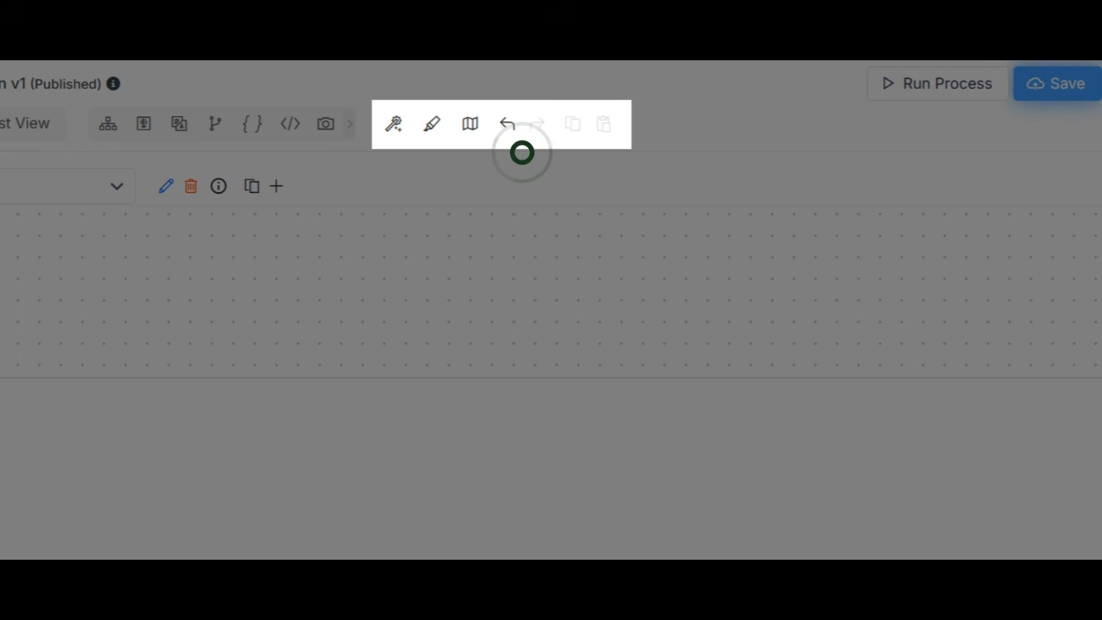
click(524, 158)
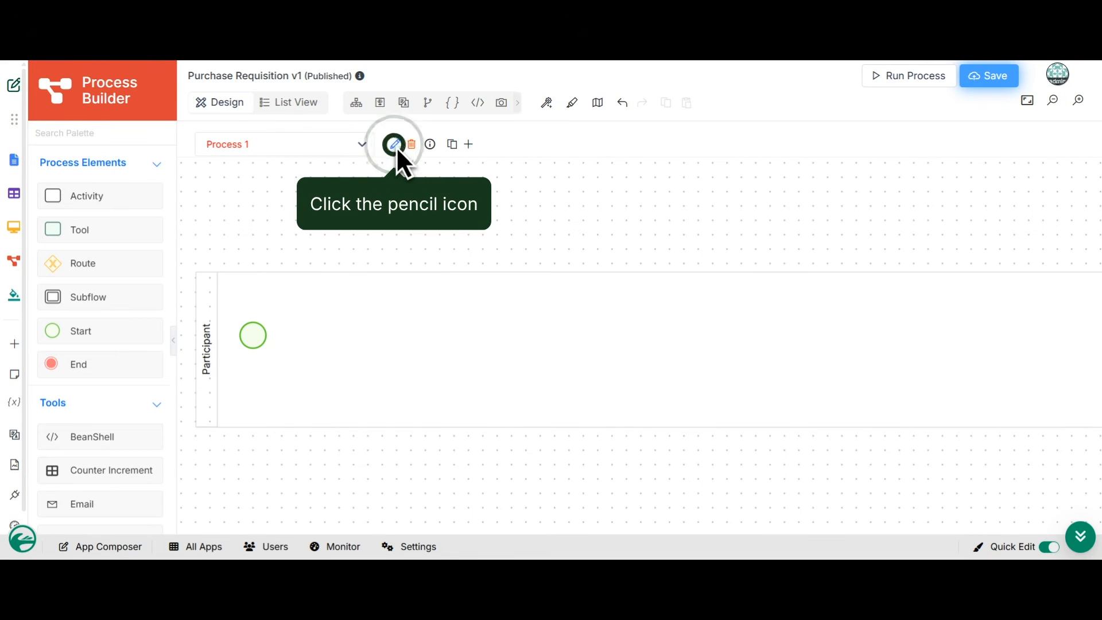
click(395, 144)
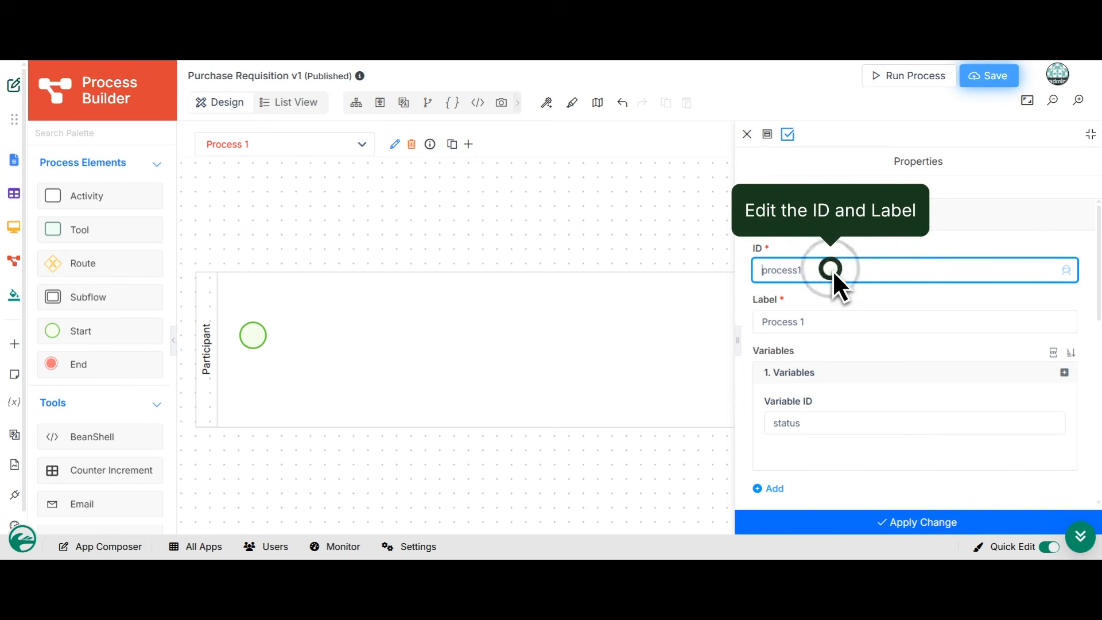
text(purchaseRequ)
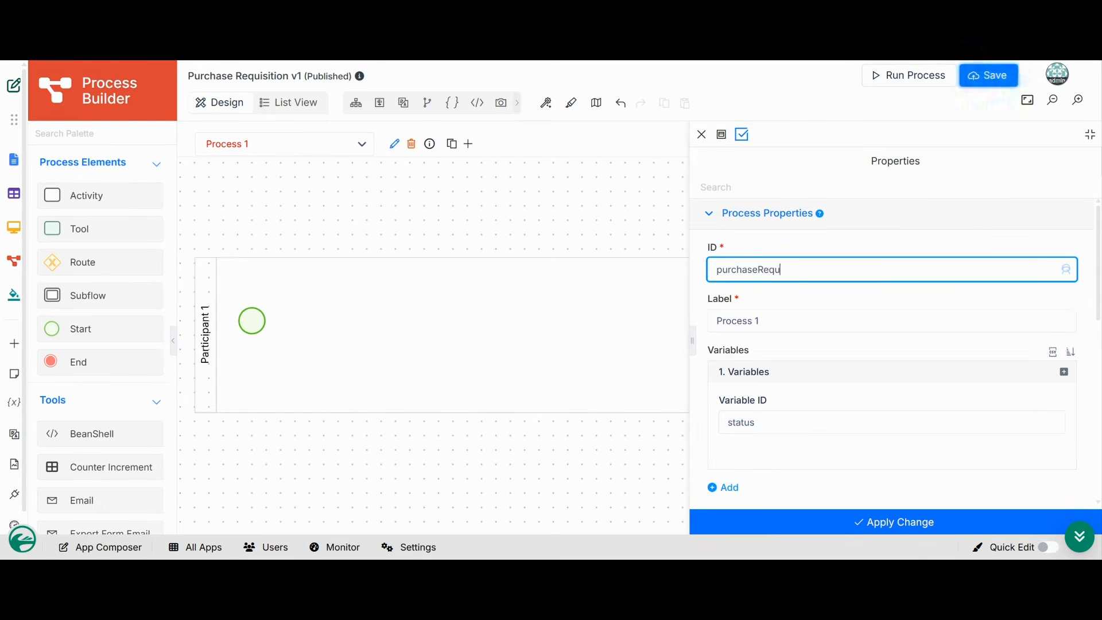
text(isitionProcess)
key(Tab)
text(P)
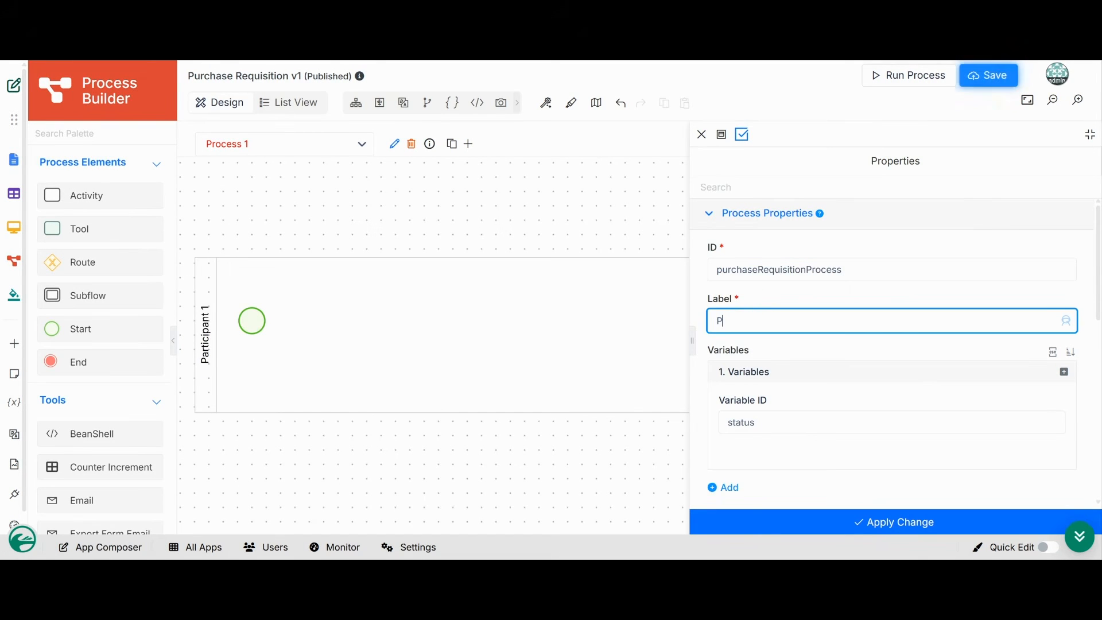
text(urchase Requisition Process)
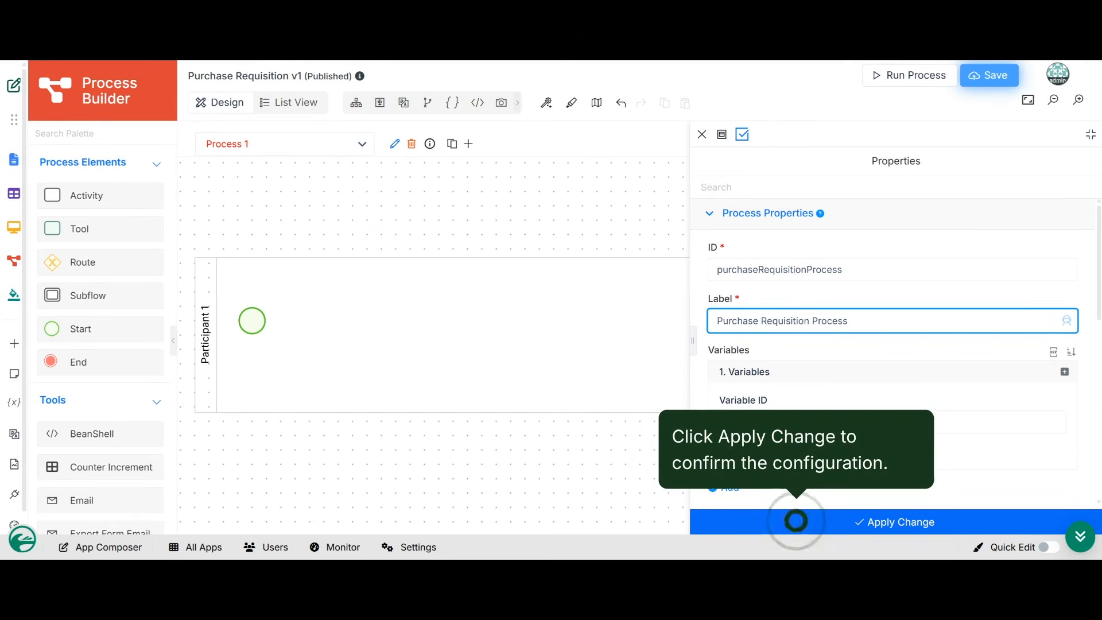
click(797, 522)
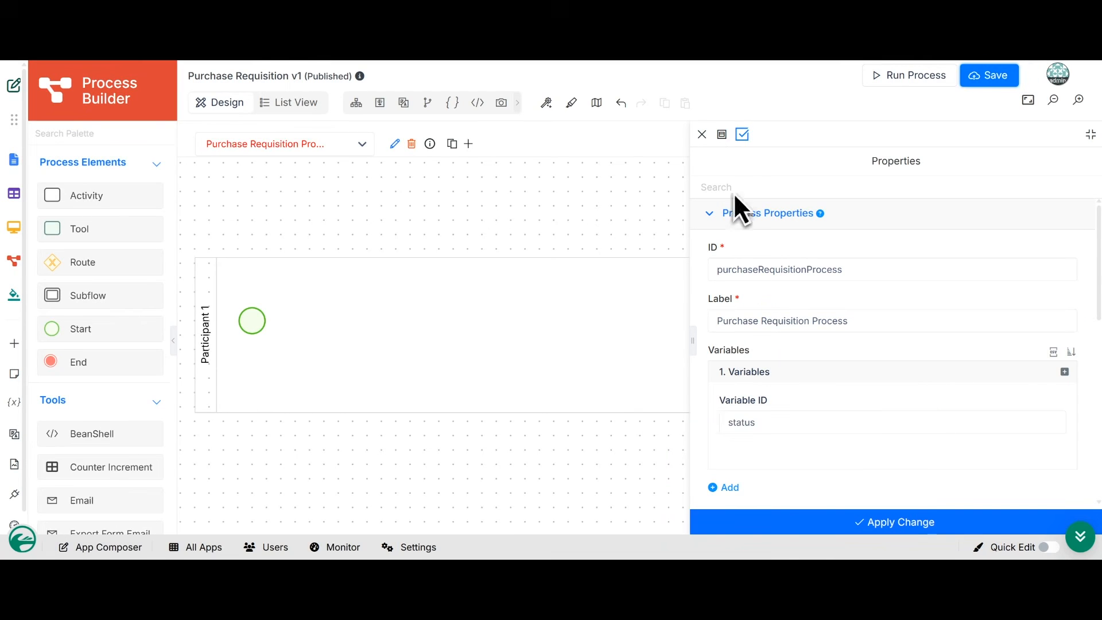
click(704, 134)
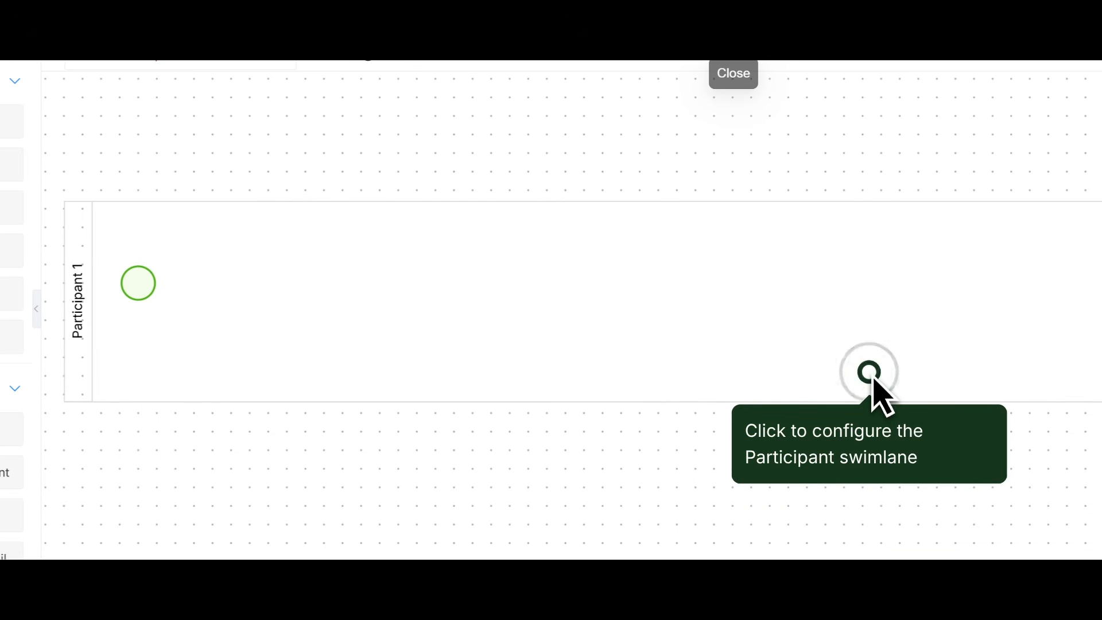
Set the existing participant swimlane's label to Requester and accept the suggested ID requester.
click(870, 374)
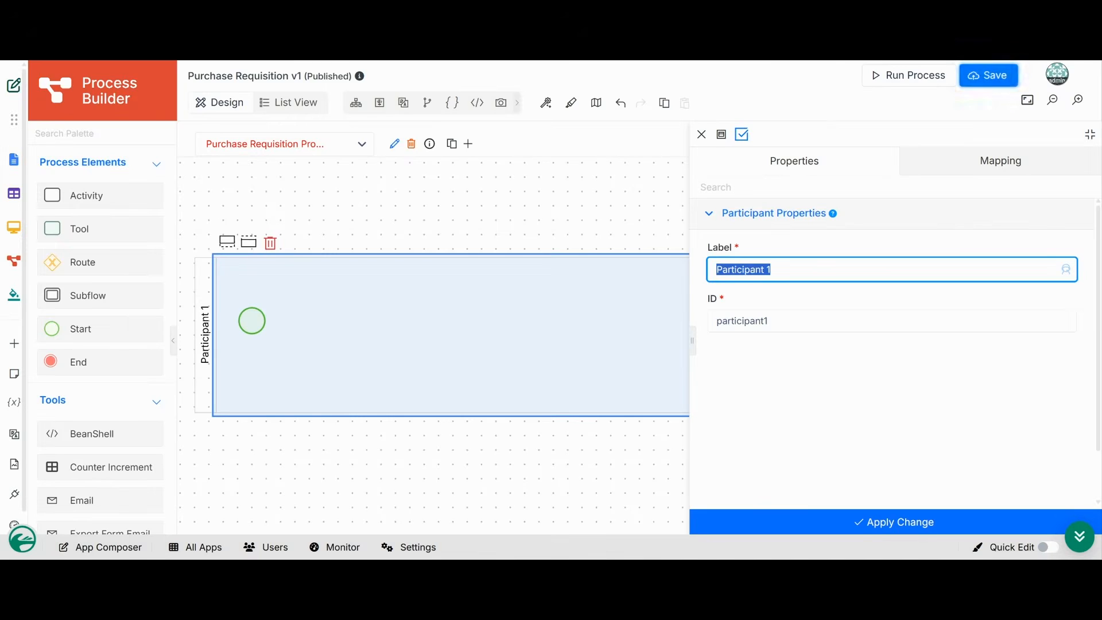
text(Requester)
key(Tab)
click(806, 344)
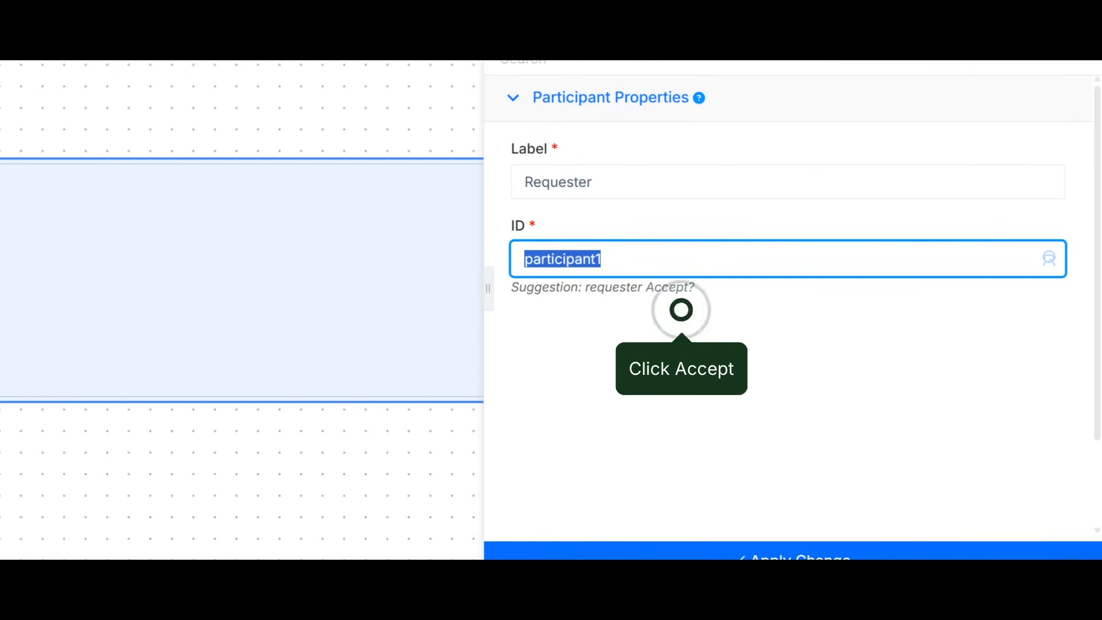
click(674, 287)
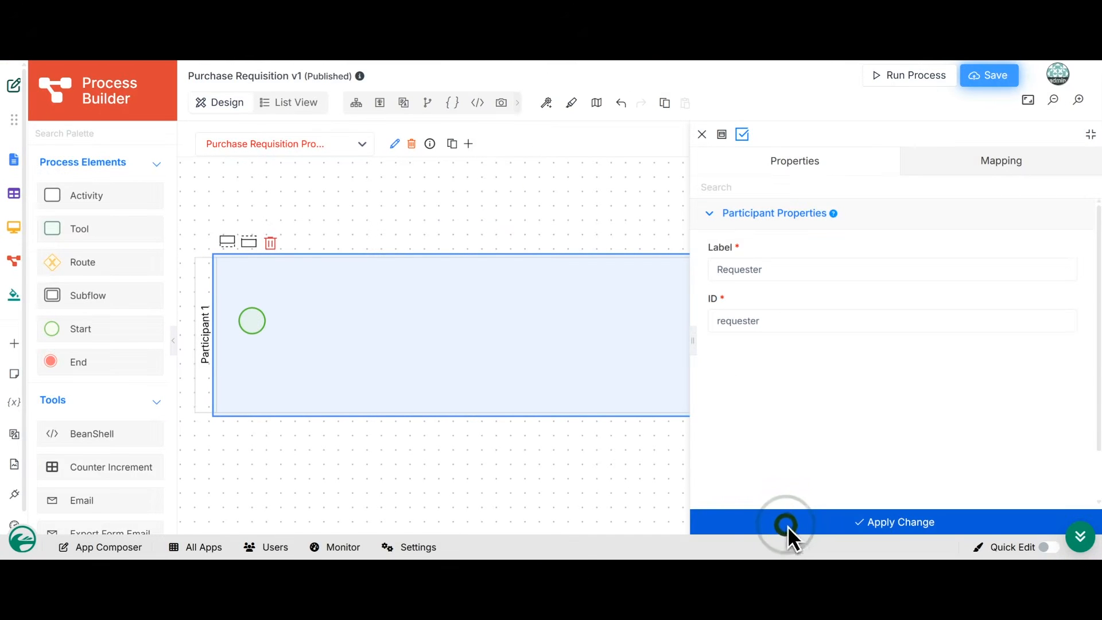
click(787, 526)
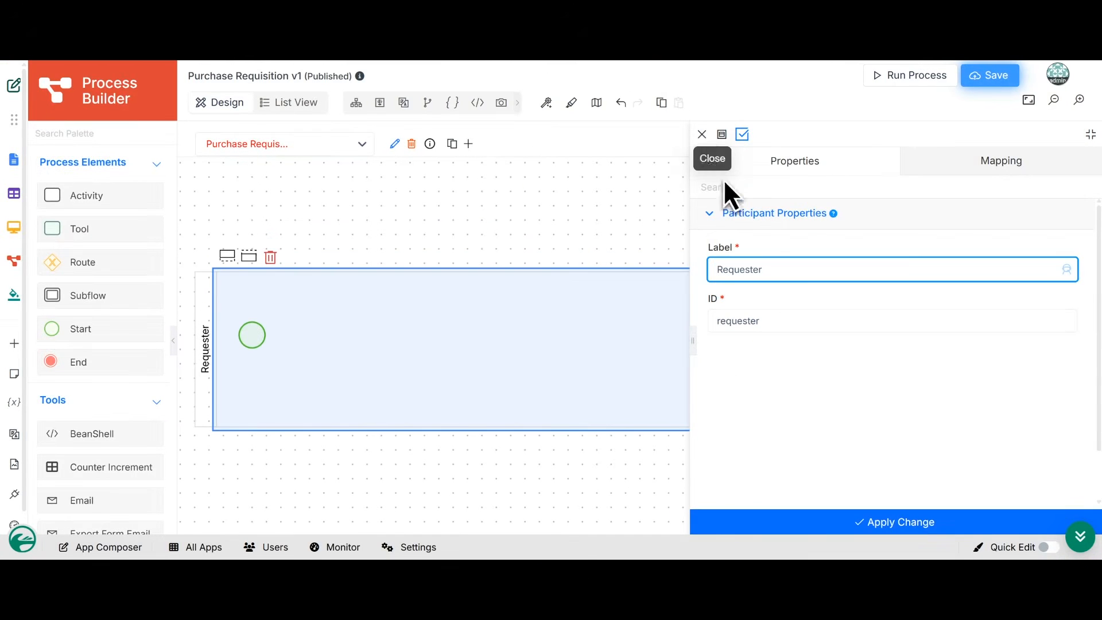
click(701, 133)
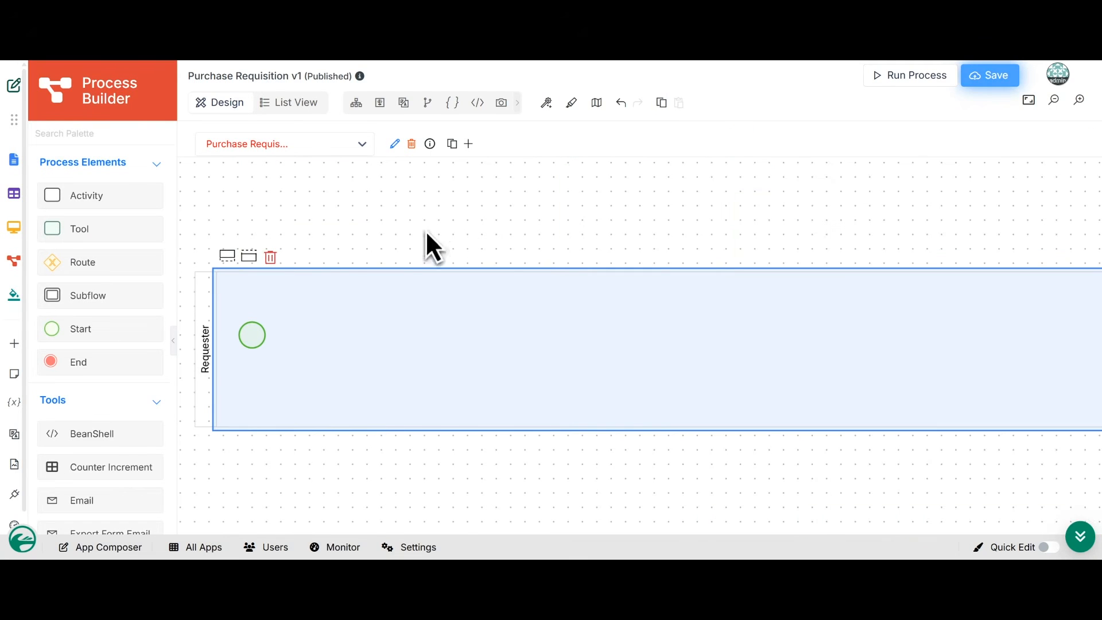
Add a second participant swimlane below Requester with the label Approver and the suggested ID approver.
click(256, 258)
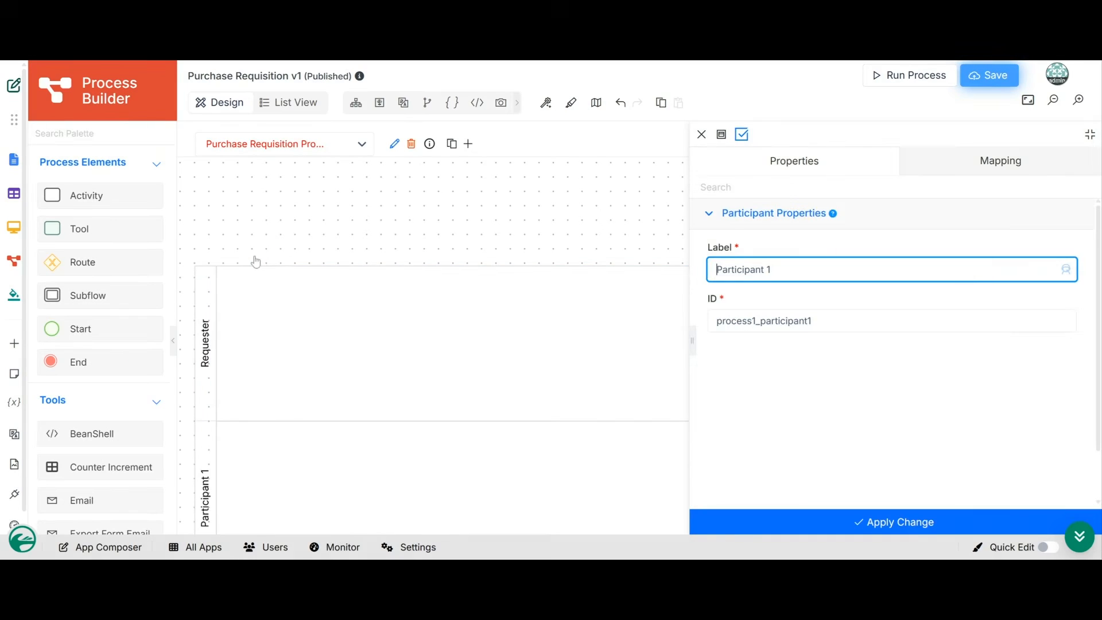
scroll(256, 261, down, 2)
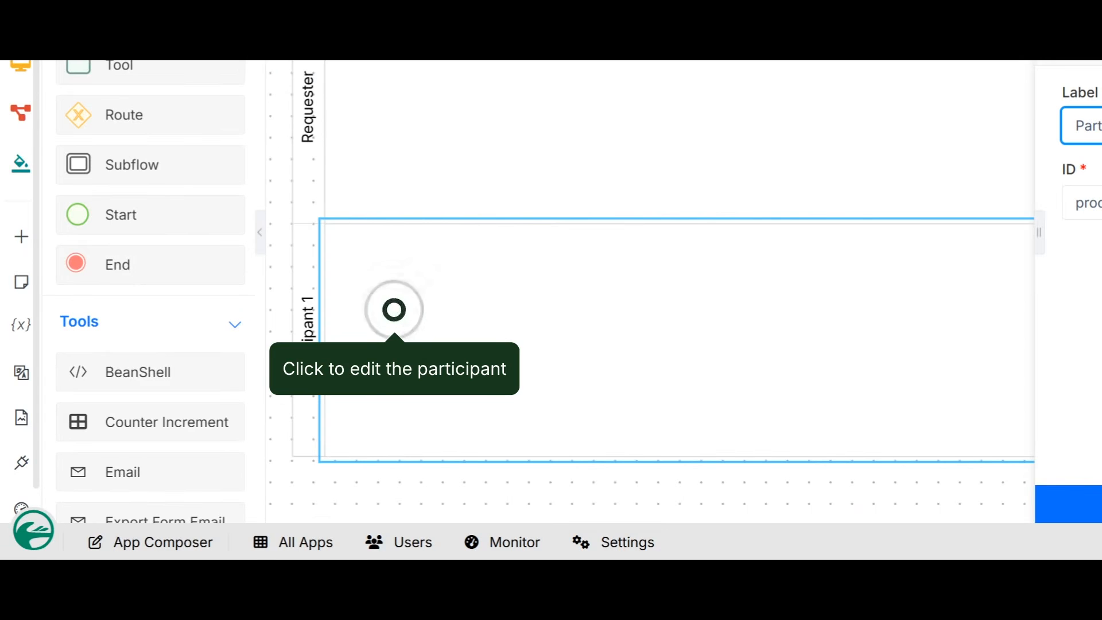
click(394, 313)
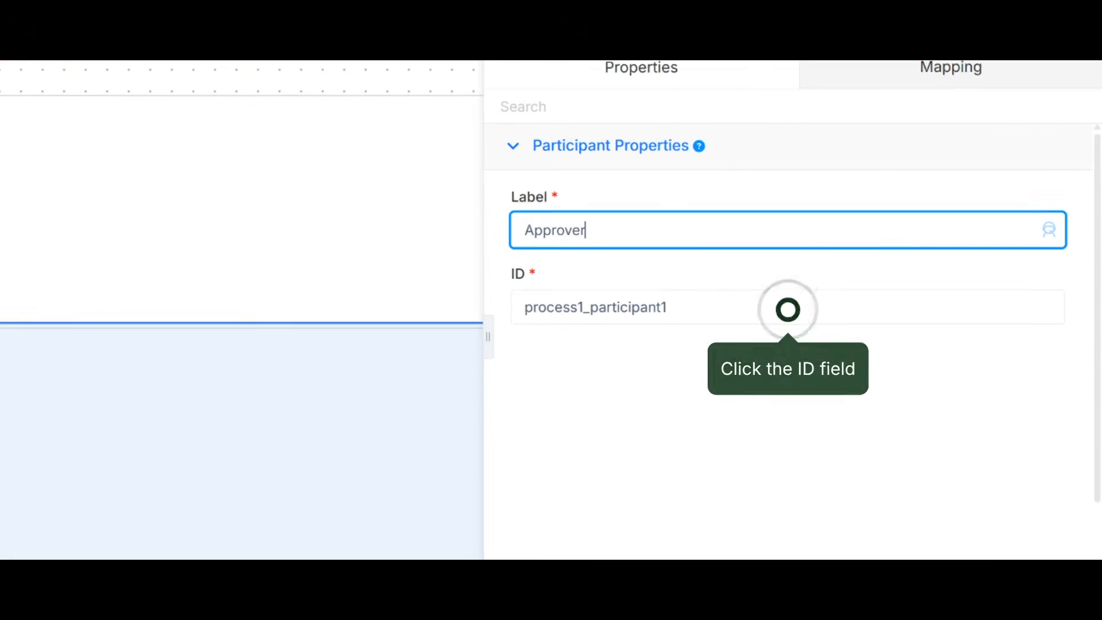
click(788, 310)
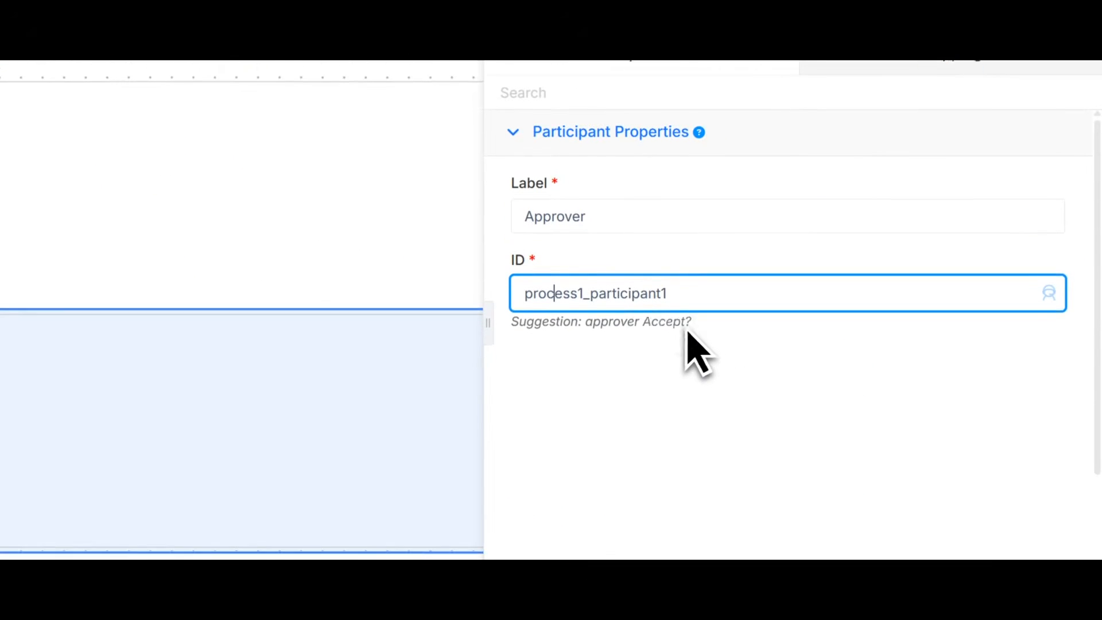
click(663, 313)
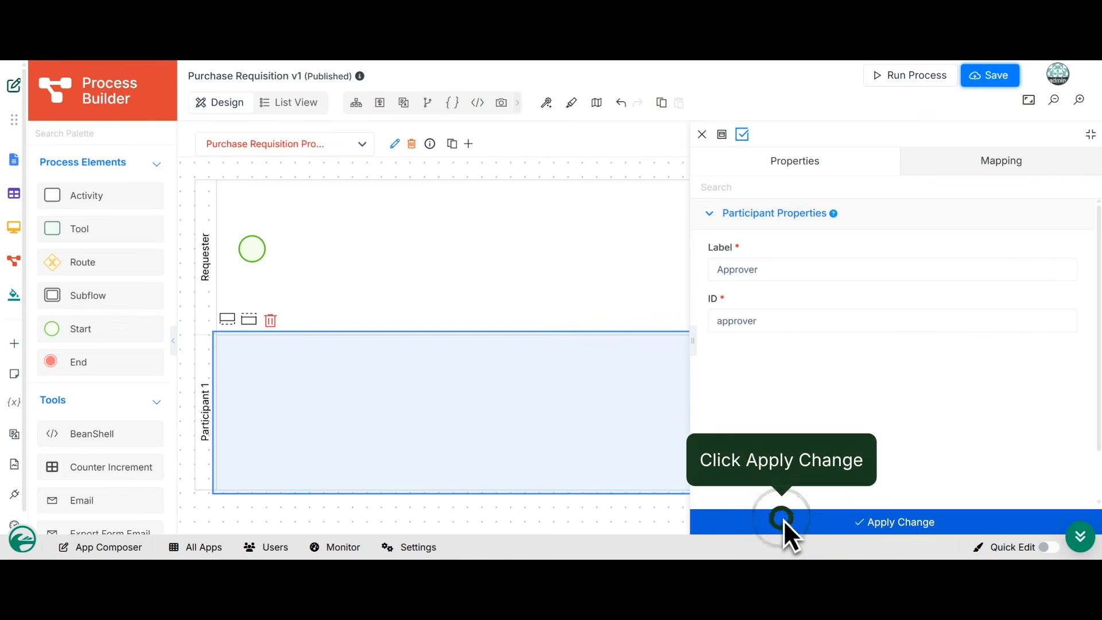
click(783, 519)
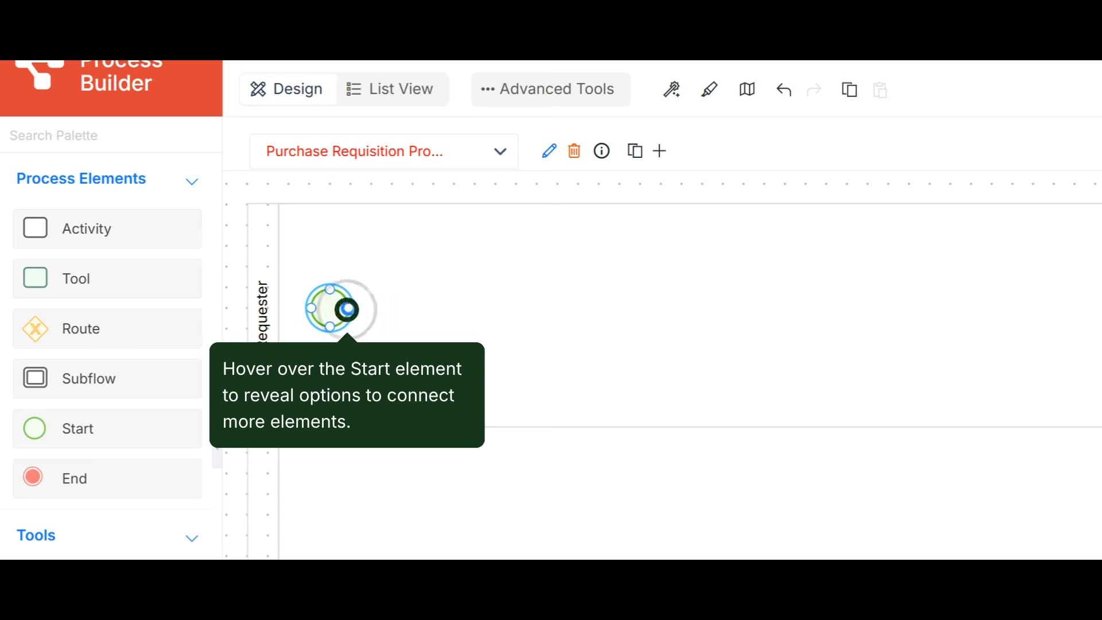
Add an Activity connected from the Start element in the Requester lane, labelled Submit Request with the ID submit_request.
drag(349, 312, 512, 314)
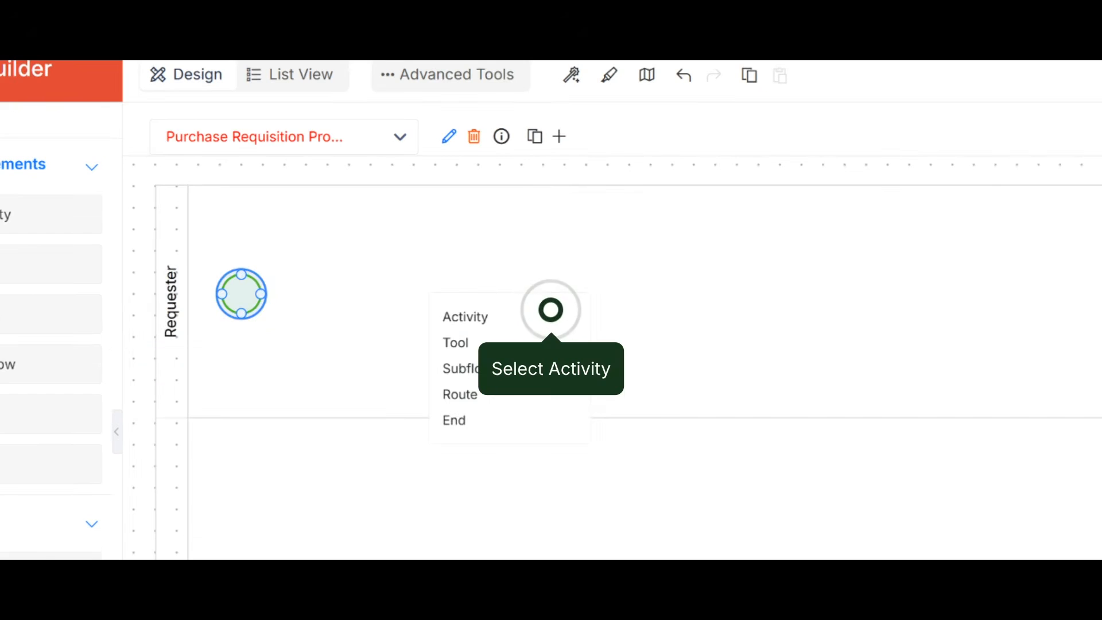
click(555, 319)
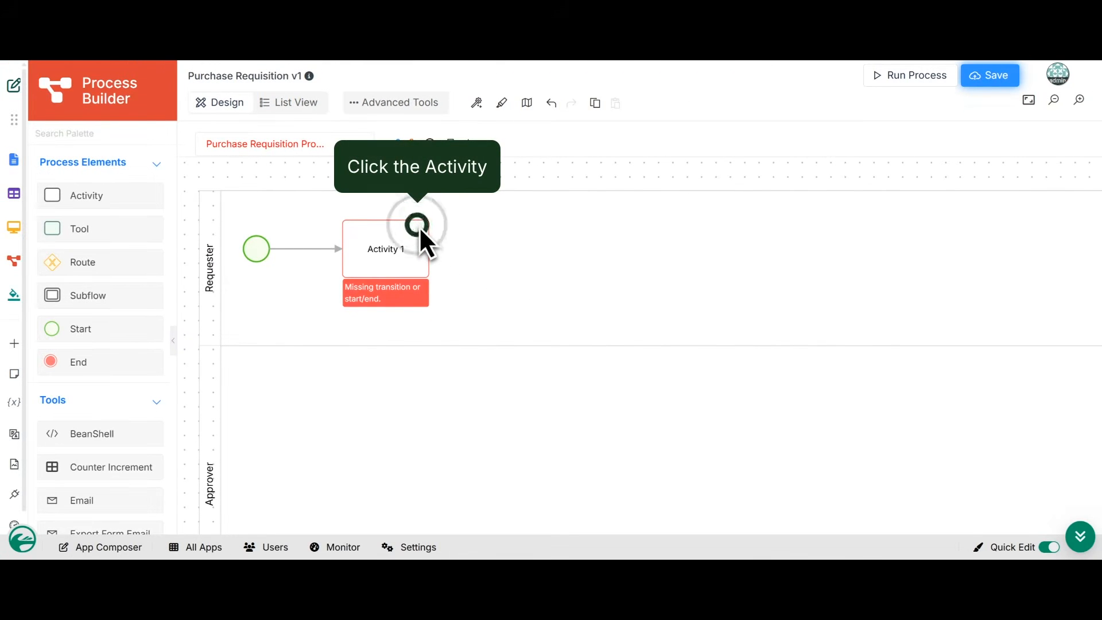
click(419, 227)
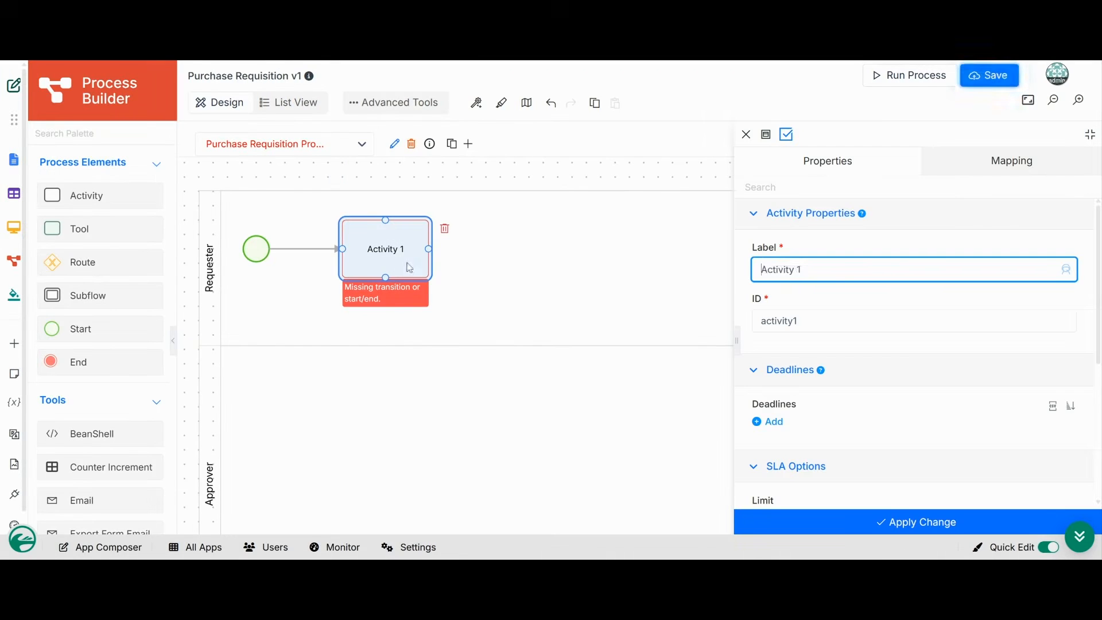
text(Submit Request)
key(Tab)
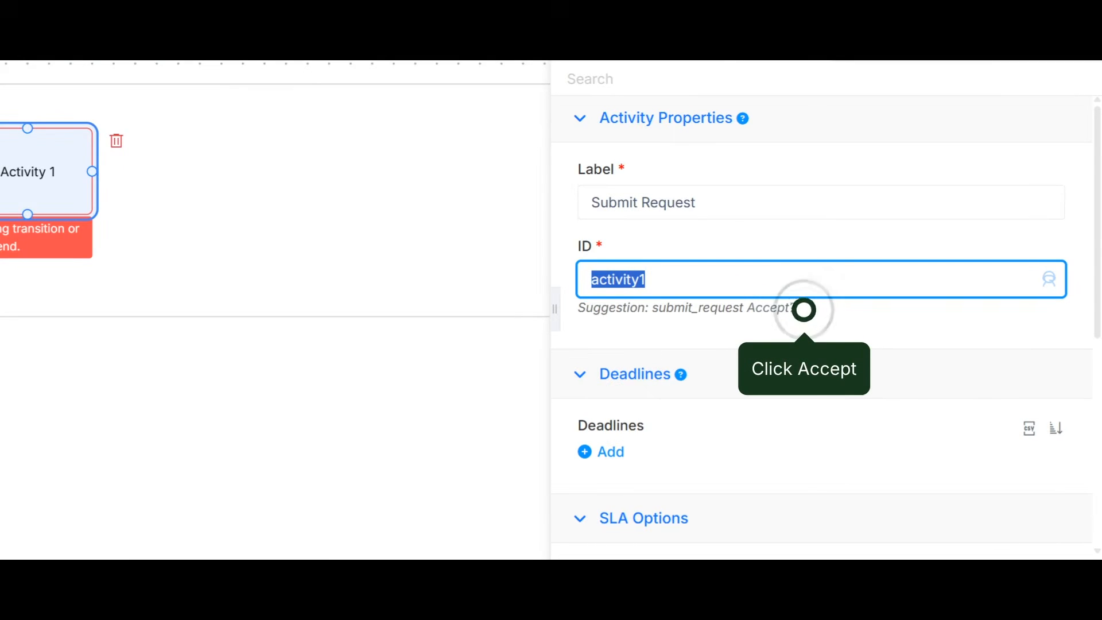
click(804, 310)
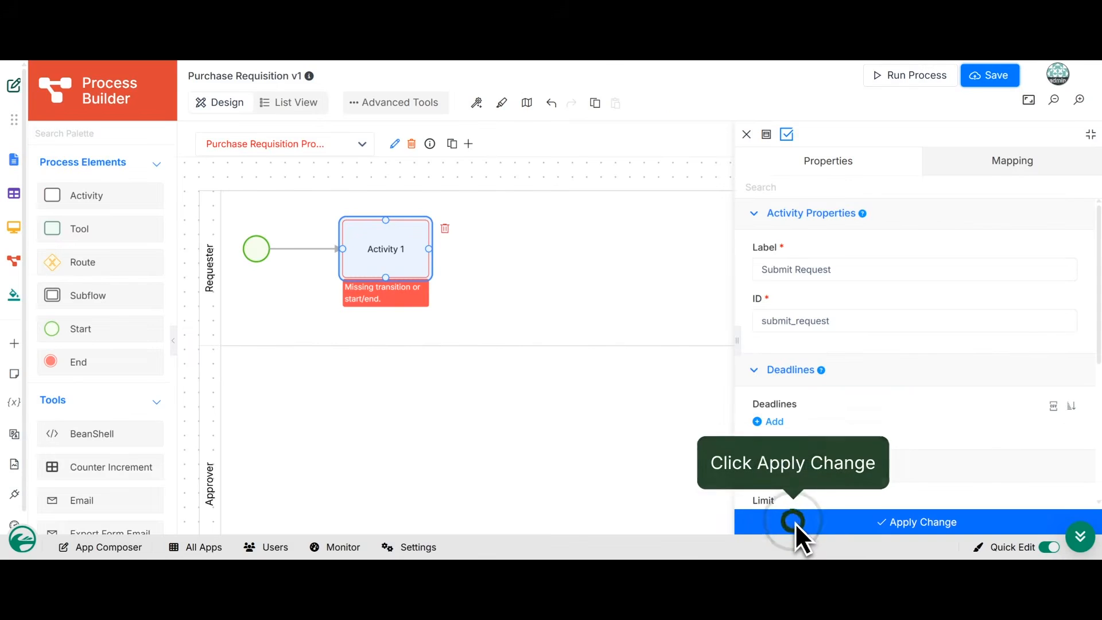
click(794, 522)
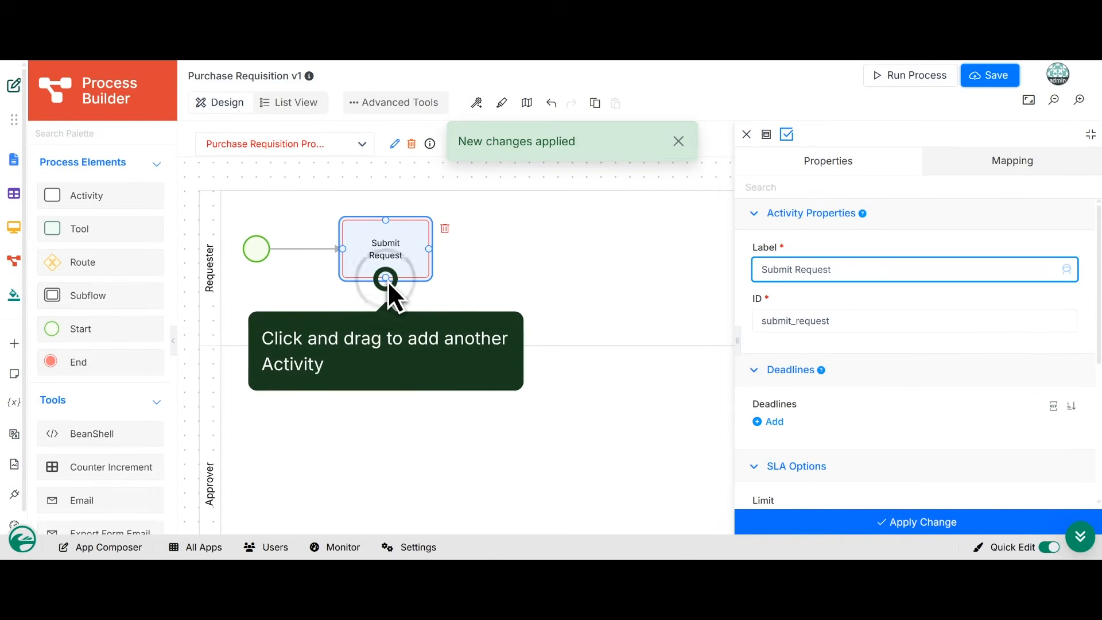
Add an Activity in the Approver lane connected from Submit Request, labelled Approve Request with the ID approve_request.
drag(386, 279, 396, 450)
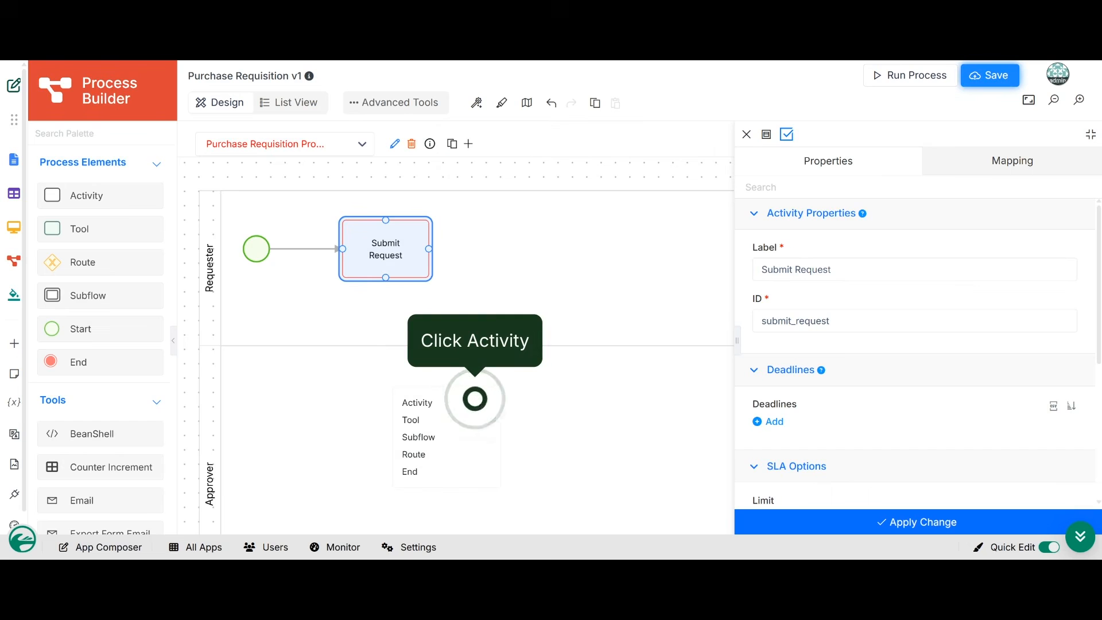
click(475, 402)
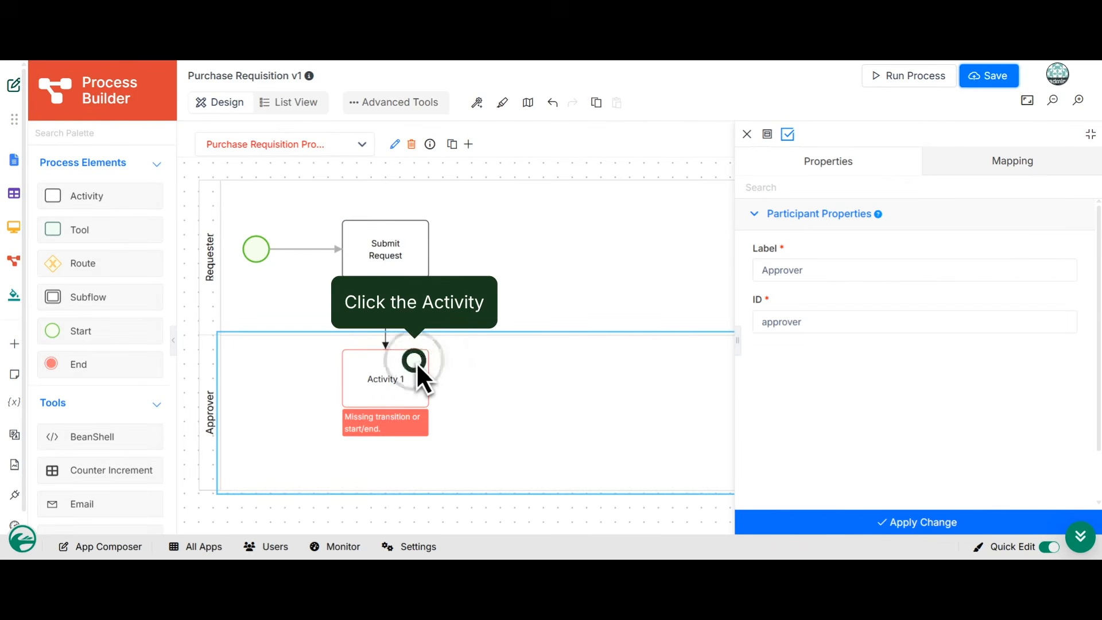
click(416, 362)
key(ctrl+a)
text(Approve Request)
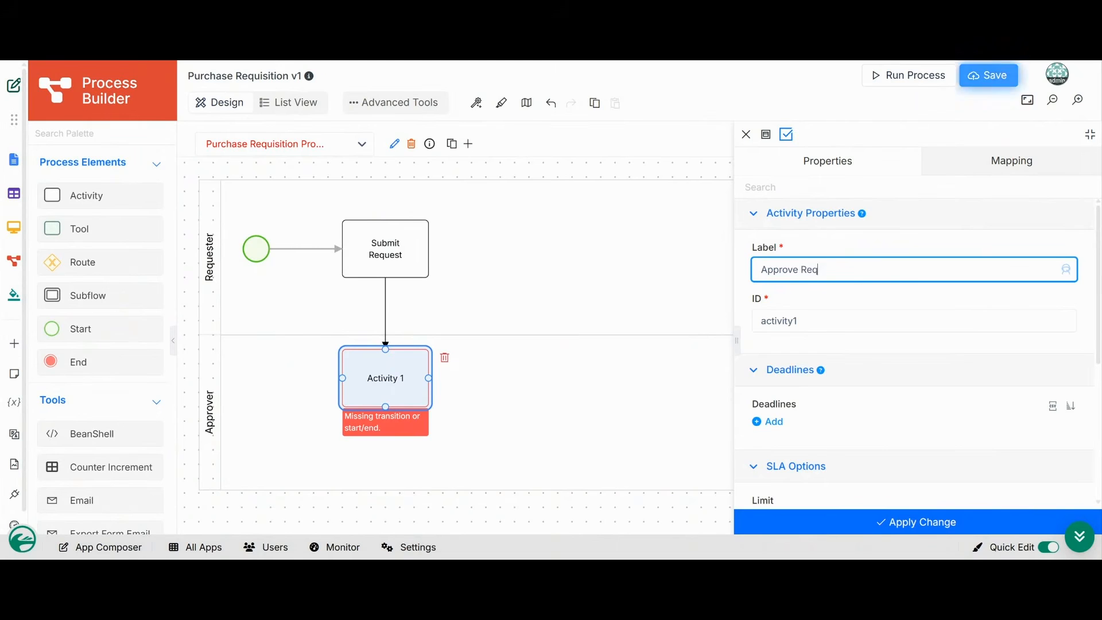
key(Tab)
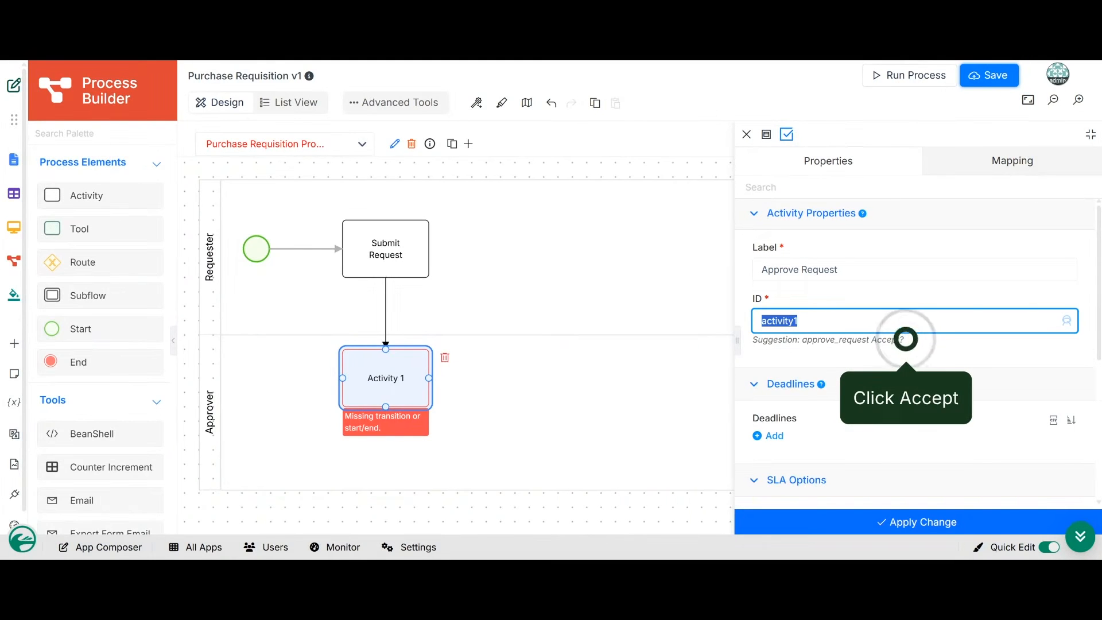
click(904, 341)
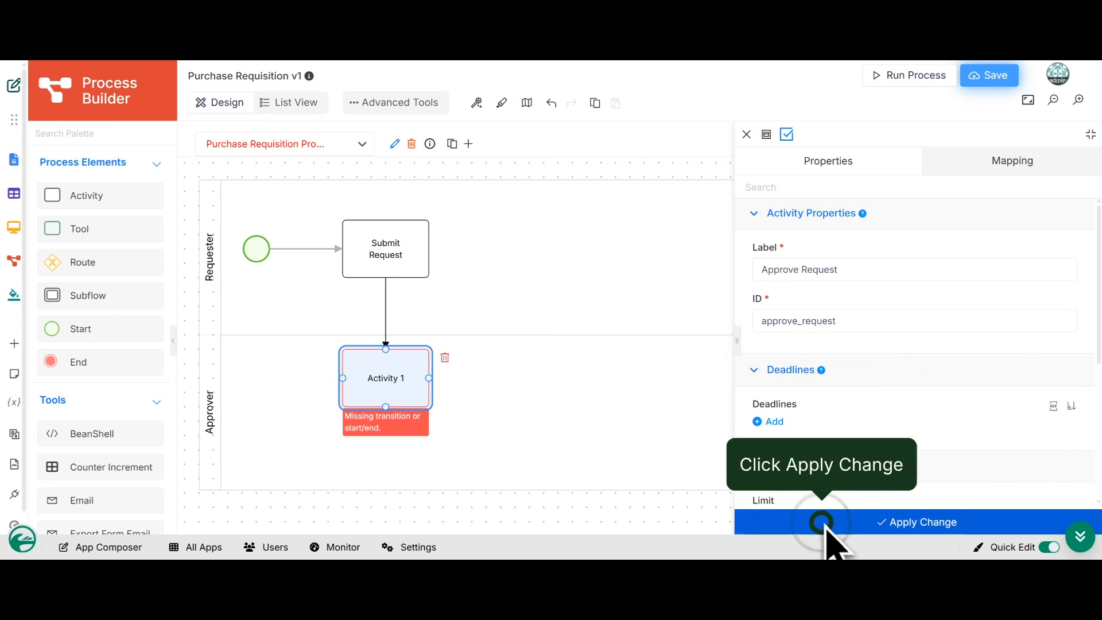
click(823, 525)
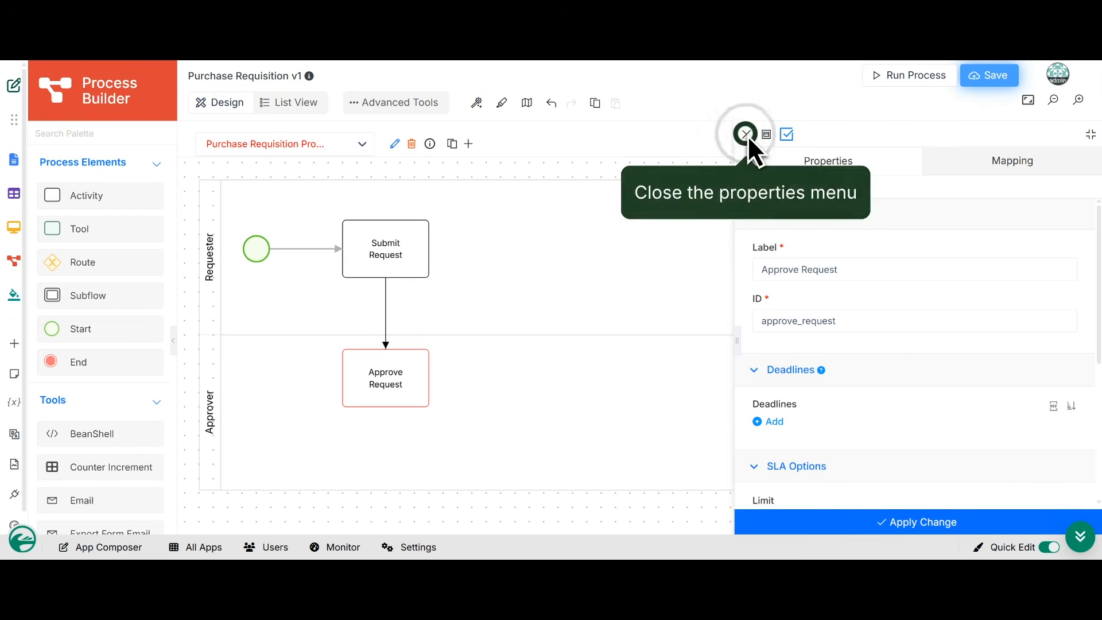
click(746, 135)
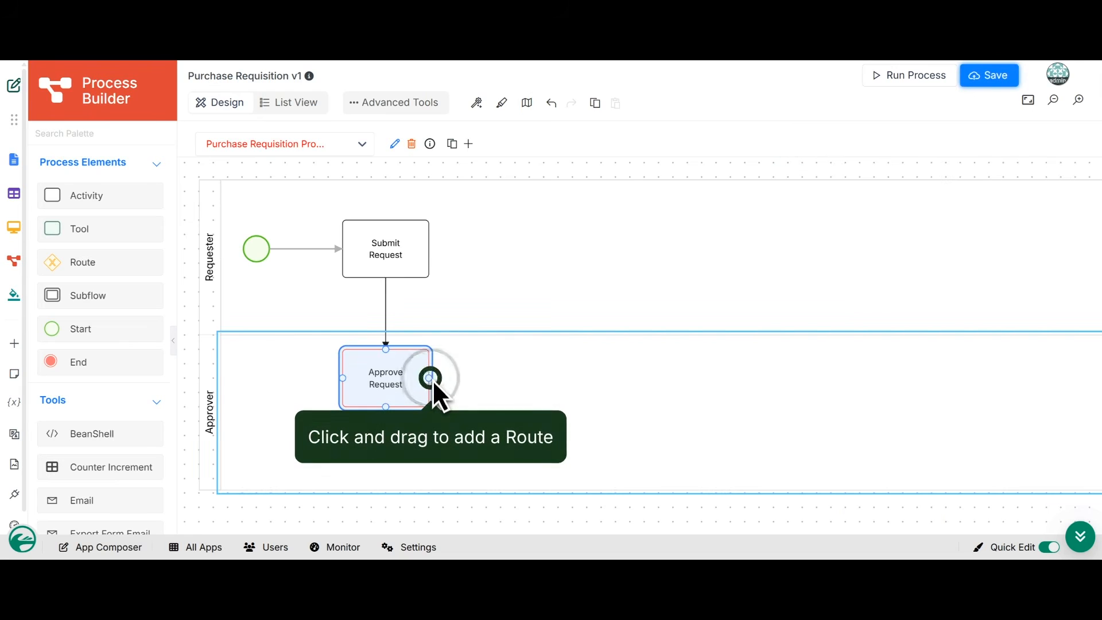
Add a Route in the Approver lane connected from the Approve Request activity.
drag(431, 378, 518, 390)
click(592, 449)
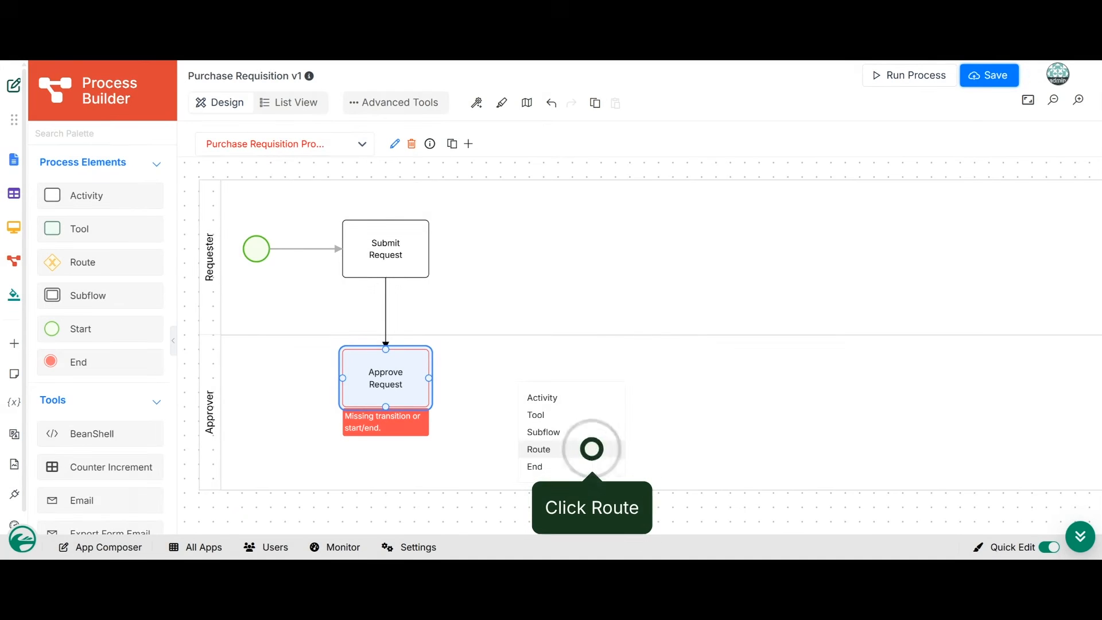
click(591, 448)
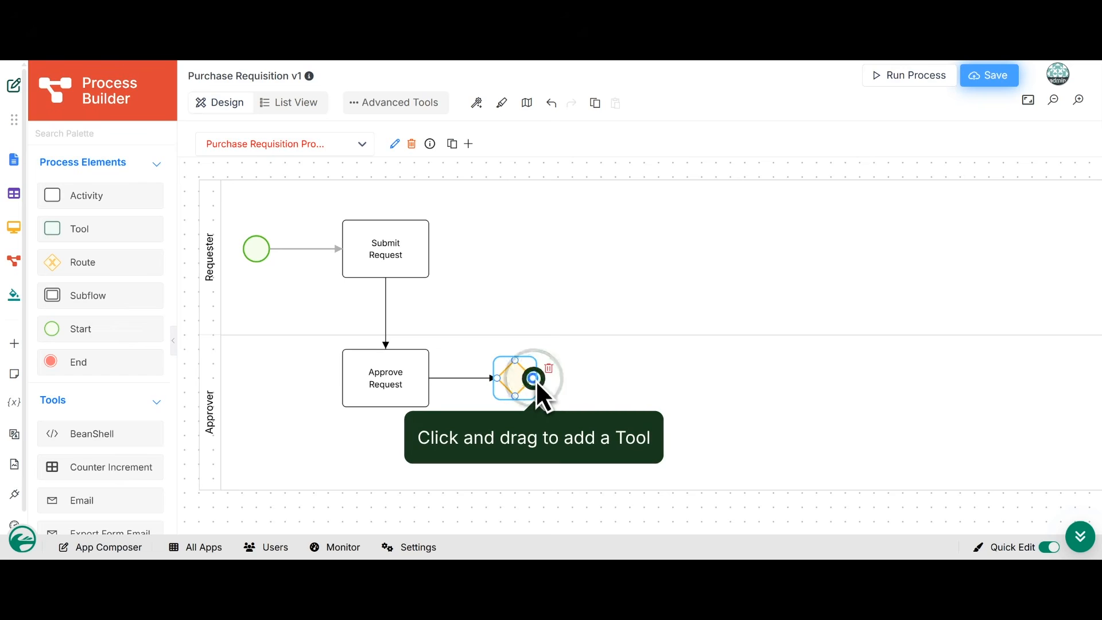
Add a Tool in the Approver lane connected from the Route, labelled Notify Approved with the suggested ID notify_approved.
drag(536, 380, 598, 383)
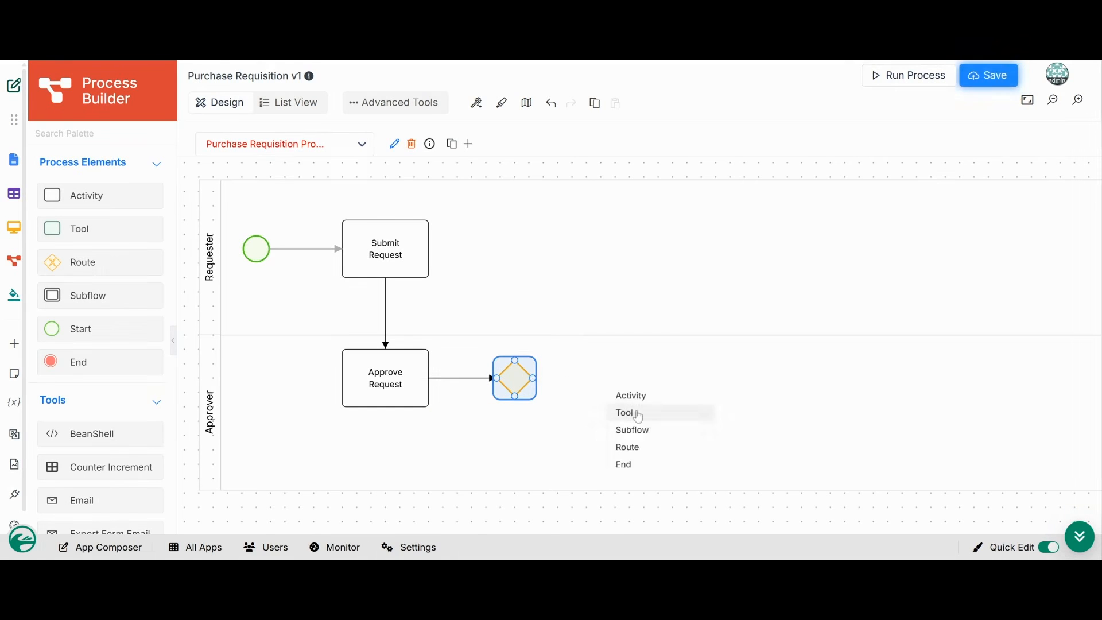
click(629, 395)
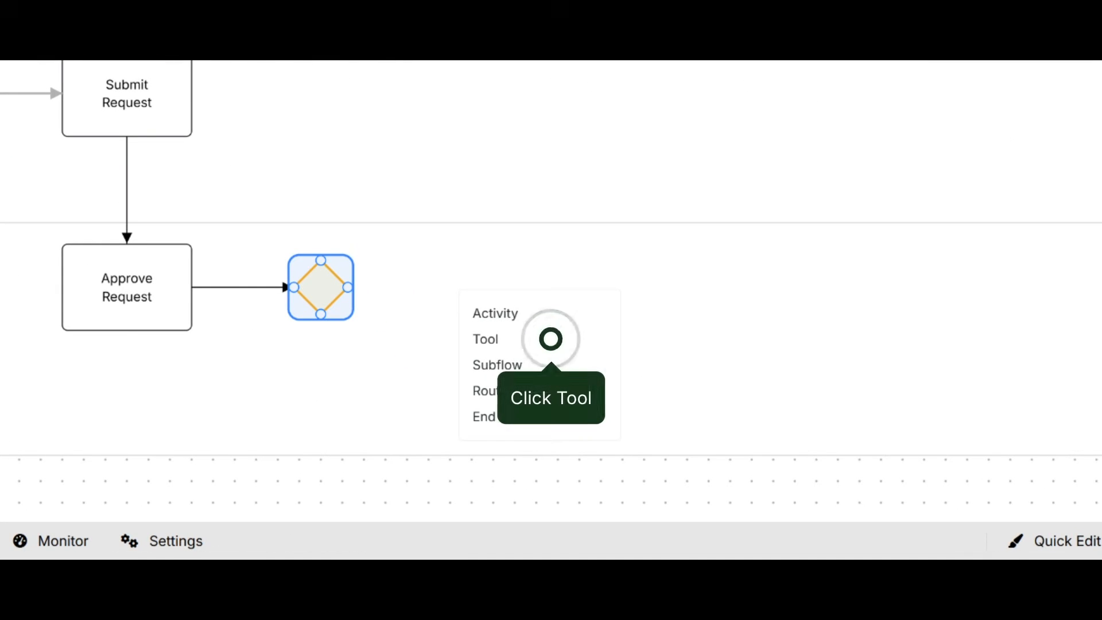
click(552, 341)
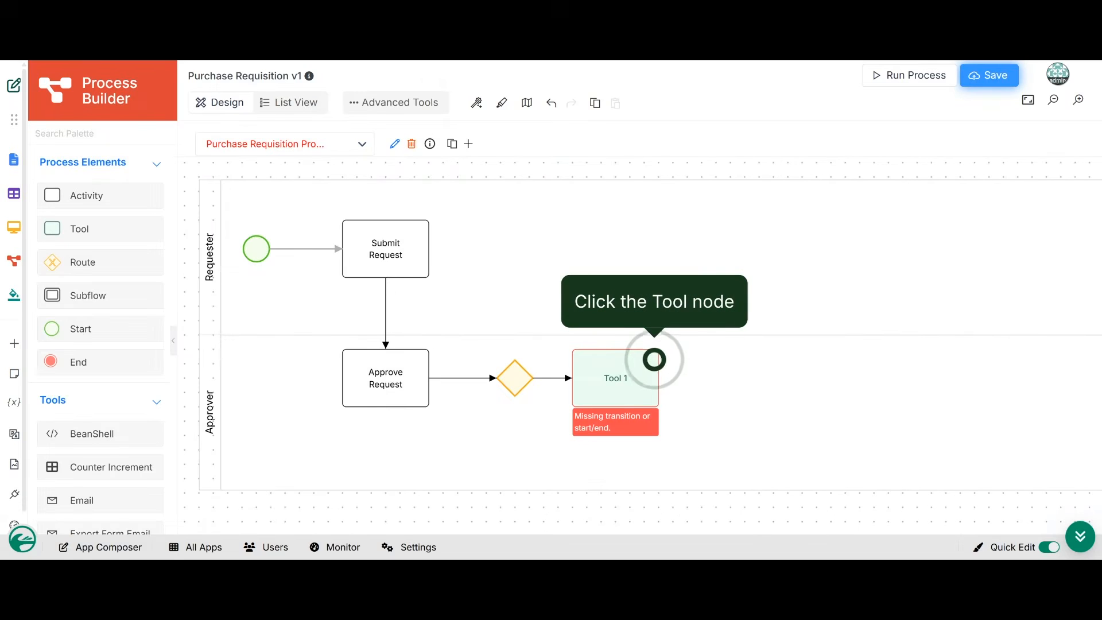
click(654, 359)
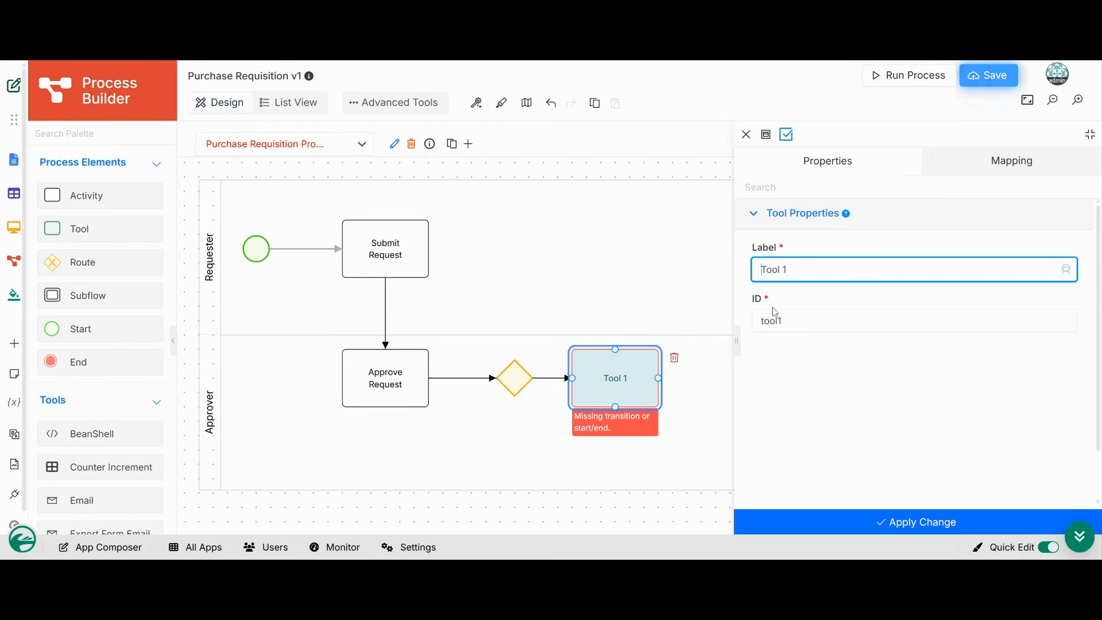
text(Notify App)
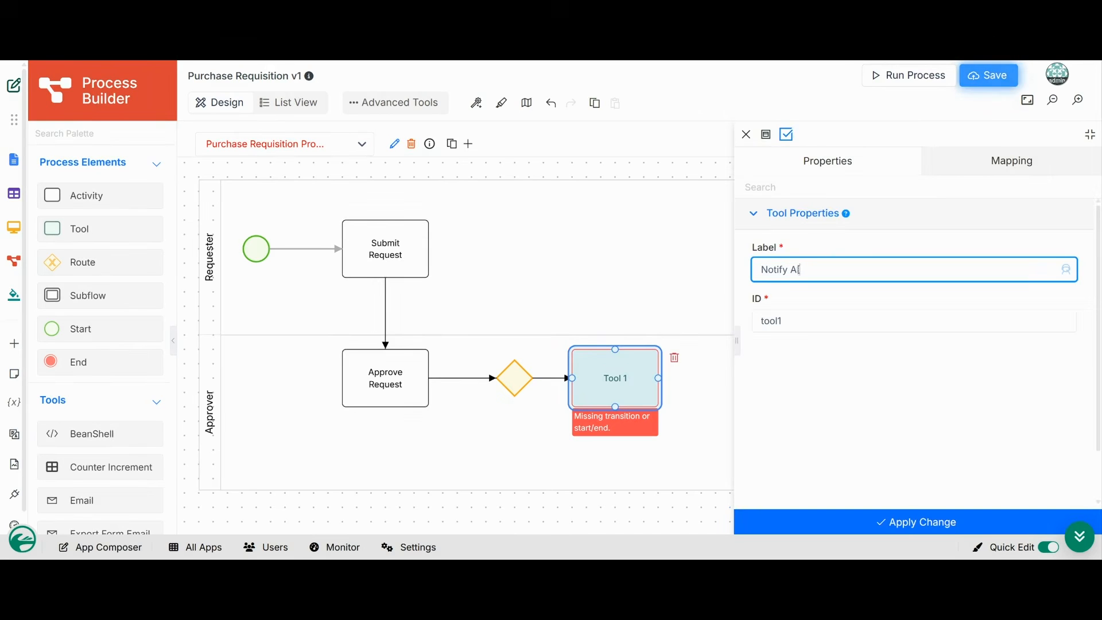
text(roved)
key(Tab)
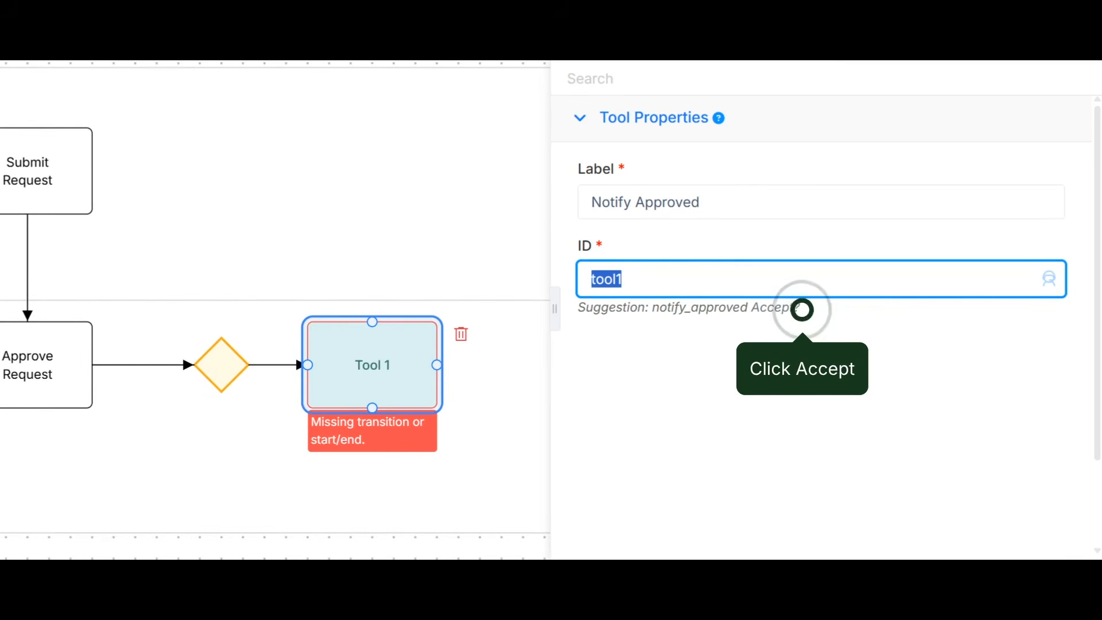
click(799, 308)
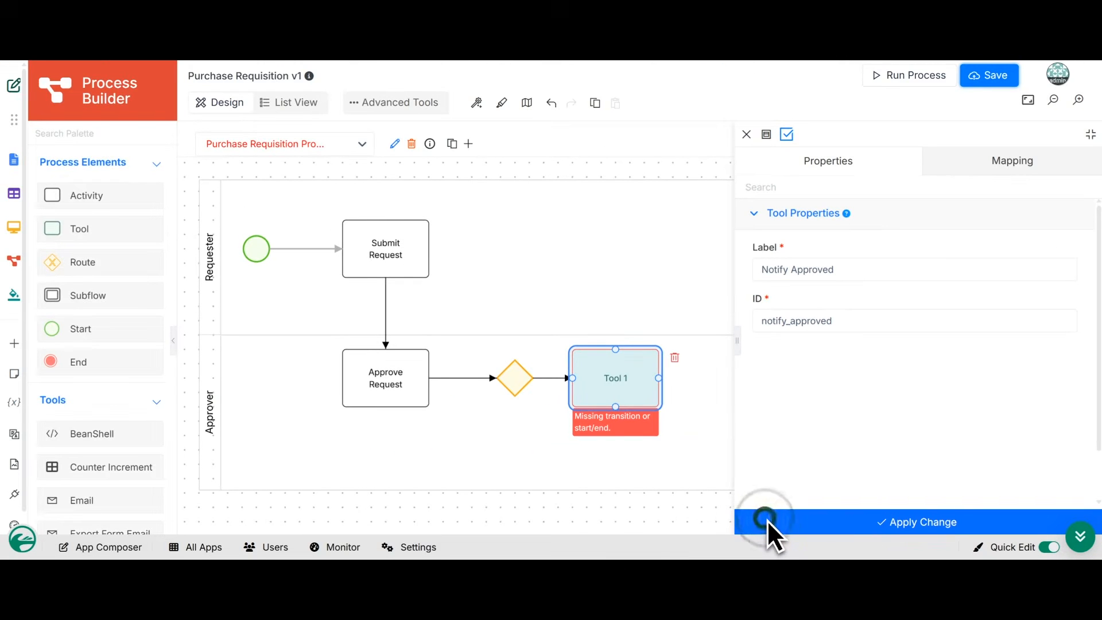
click(767, 519)
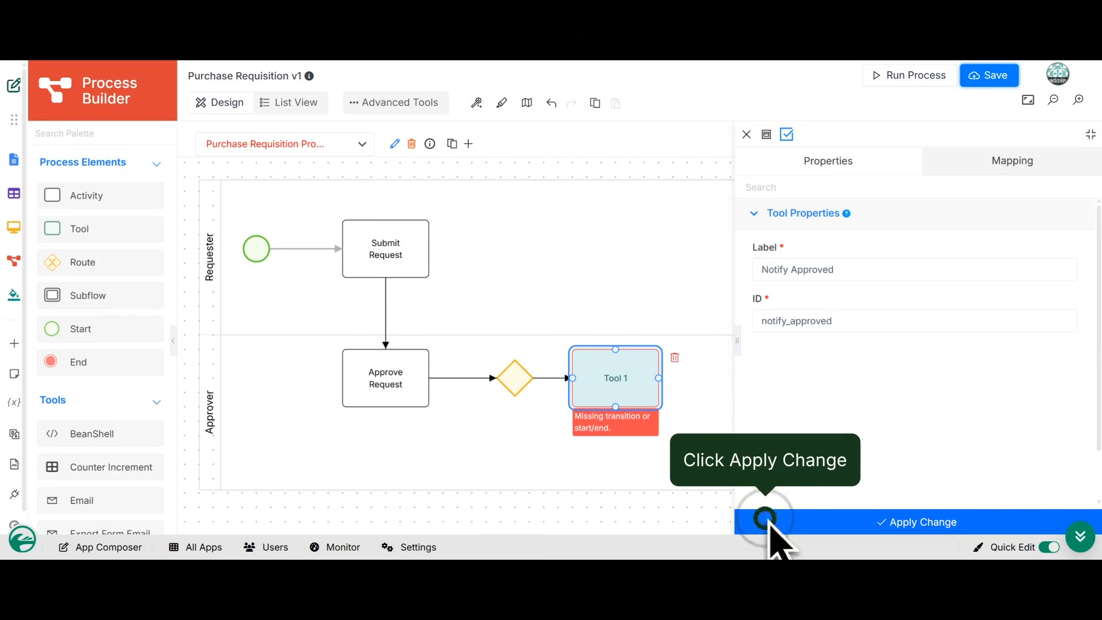
Add a second Tool connected from the Route and position it directly below Notify Approved.
click(514, 395)
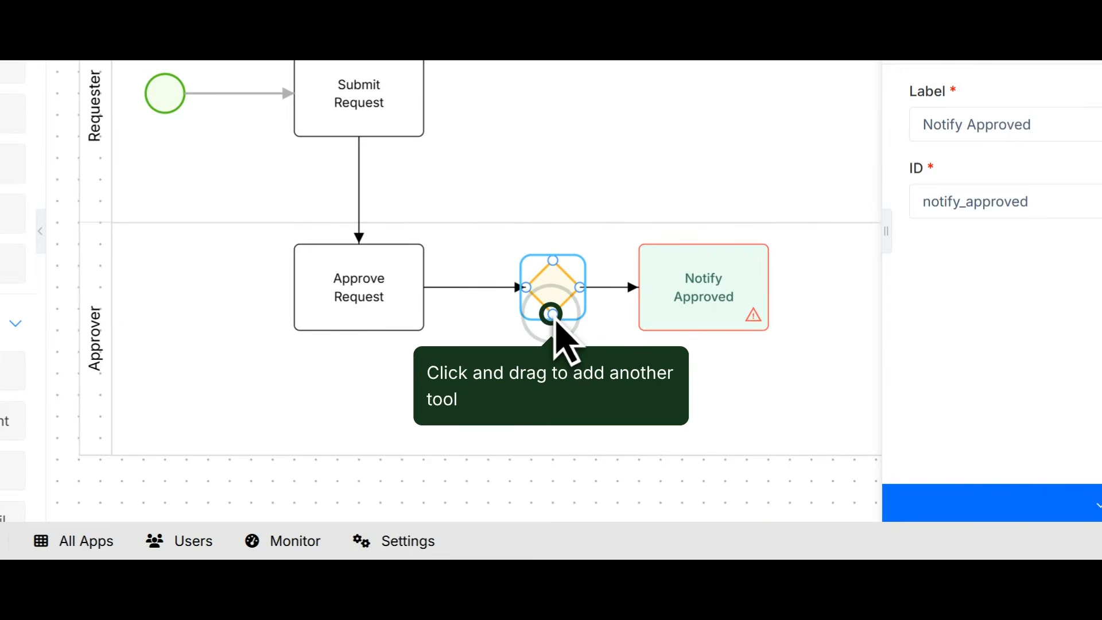
drag(551, 314, 656, 404)
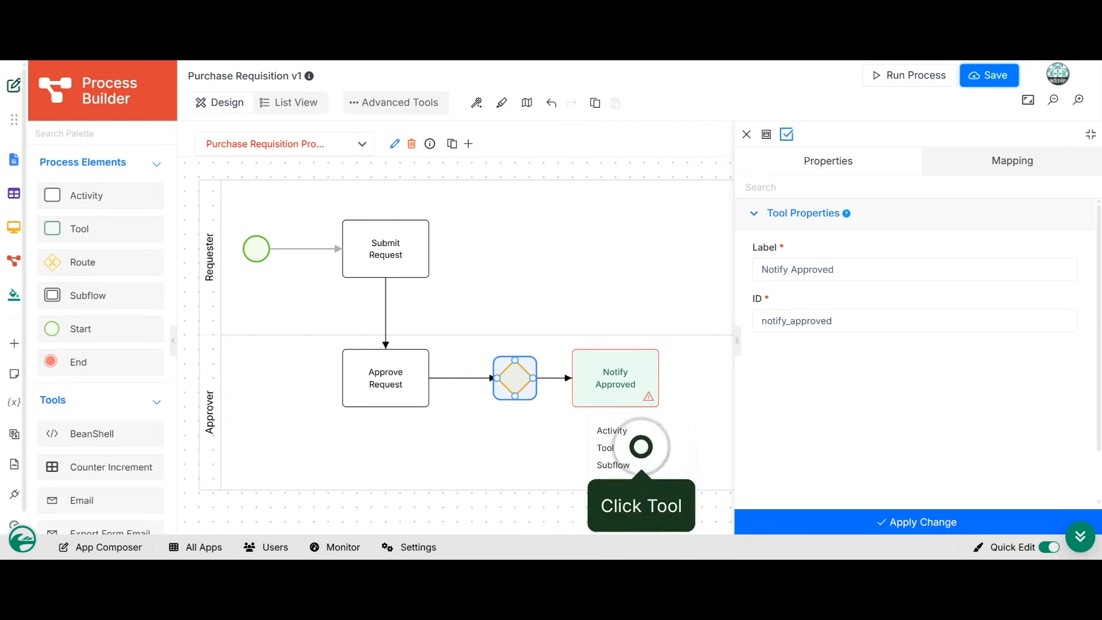
click(641, 448)
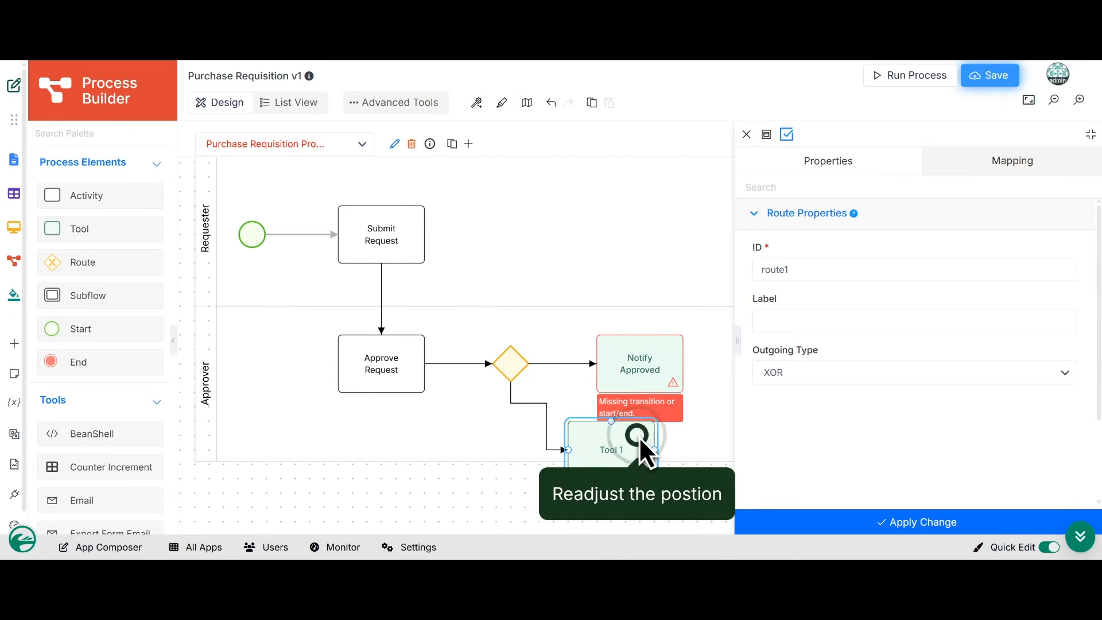
drag(639, 437, 655, 454)
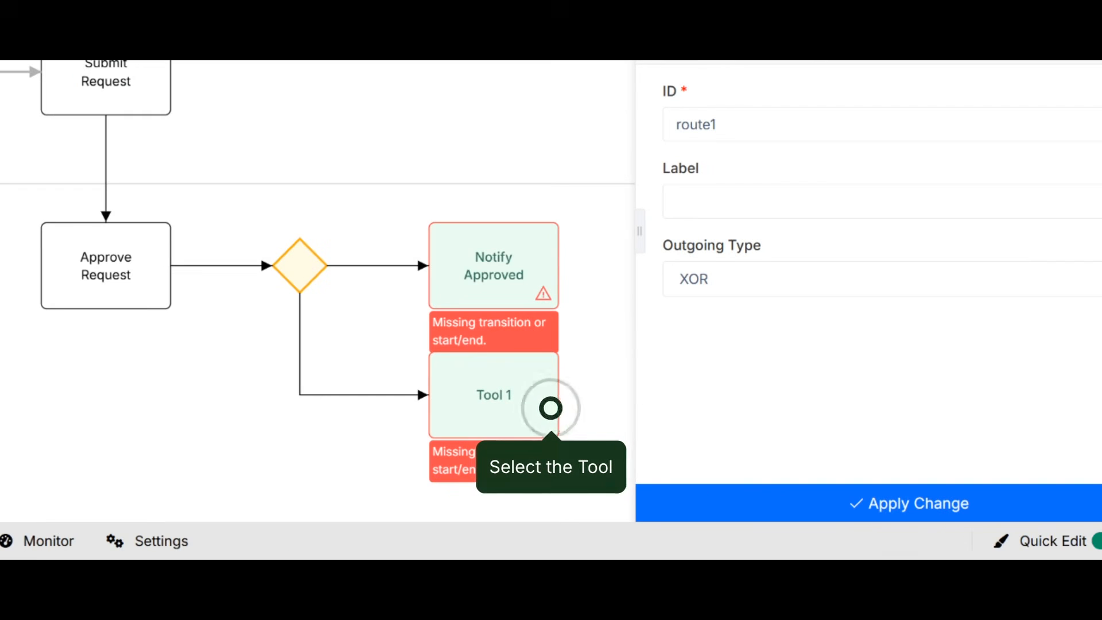
Label the new Tool below Notify Approved as Notify Rejected, with the suggested ID notify_rejected, and apply the change.
click(551, 408)
triple_click(728, 131)
text(Notify Rejected)
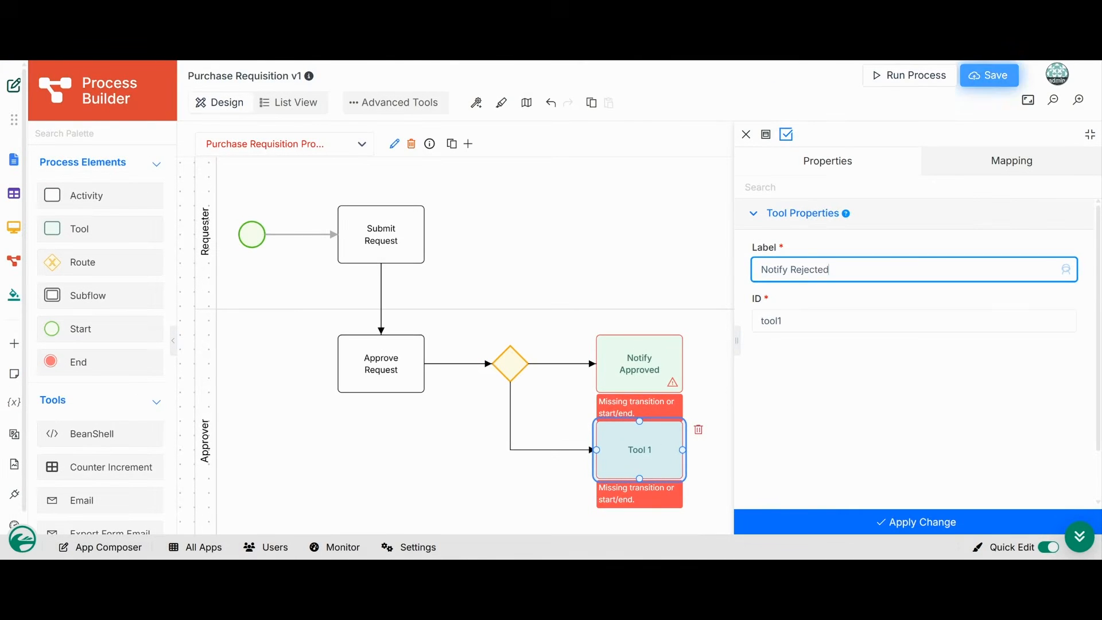
click(781, 320)
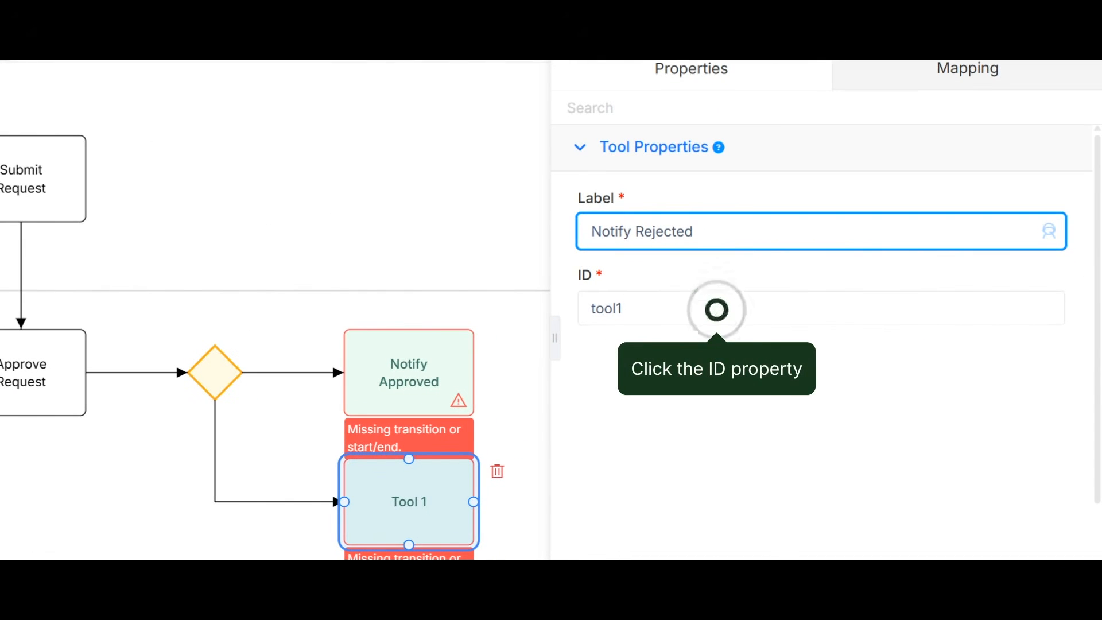
click(727, 330)
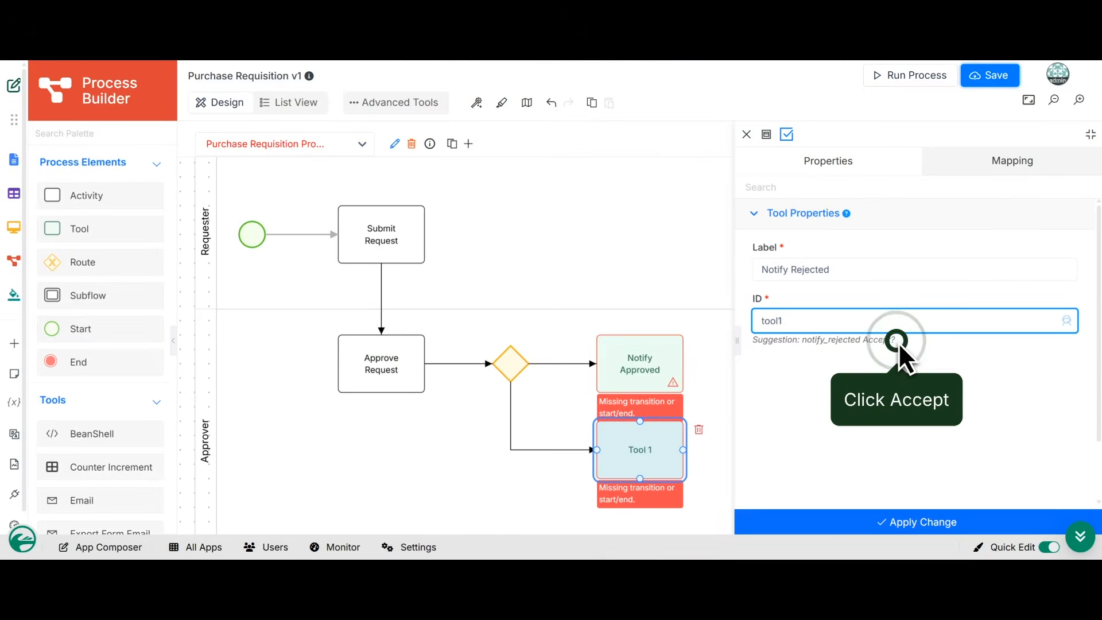
click(895, 340)
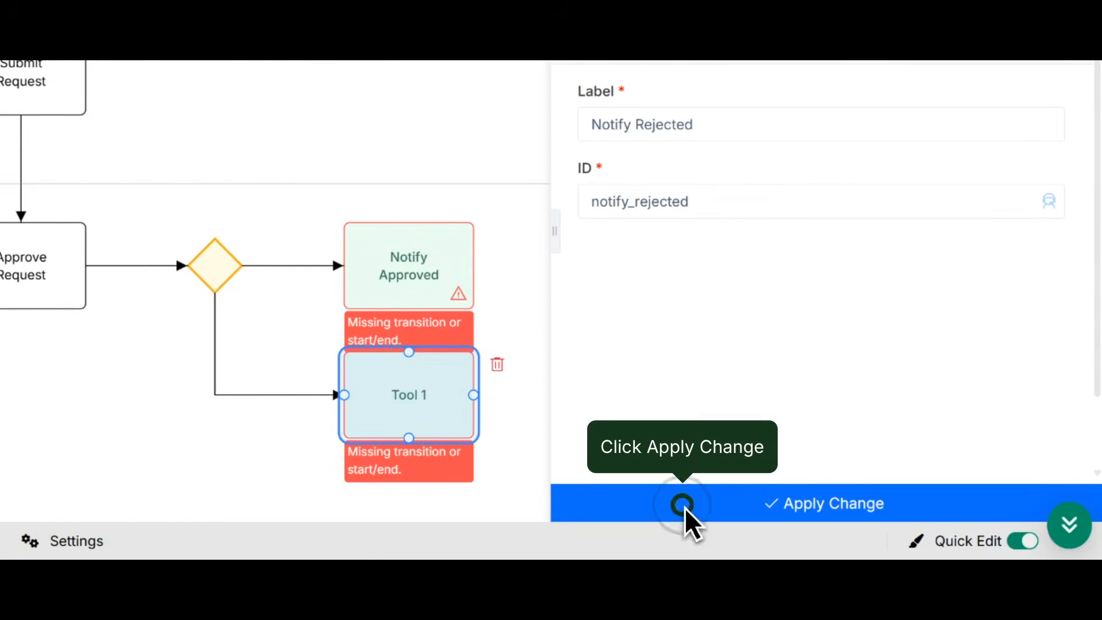
click(684, 507)
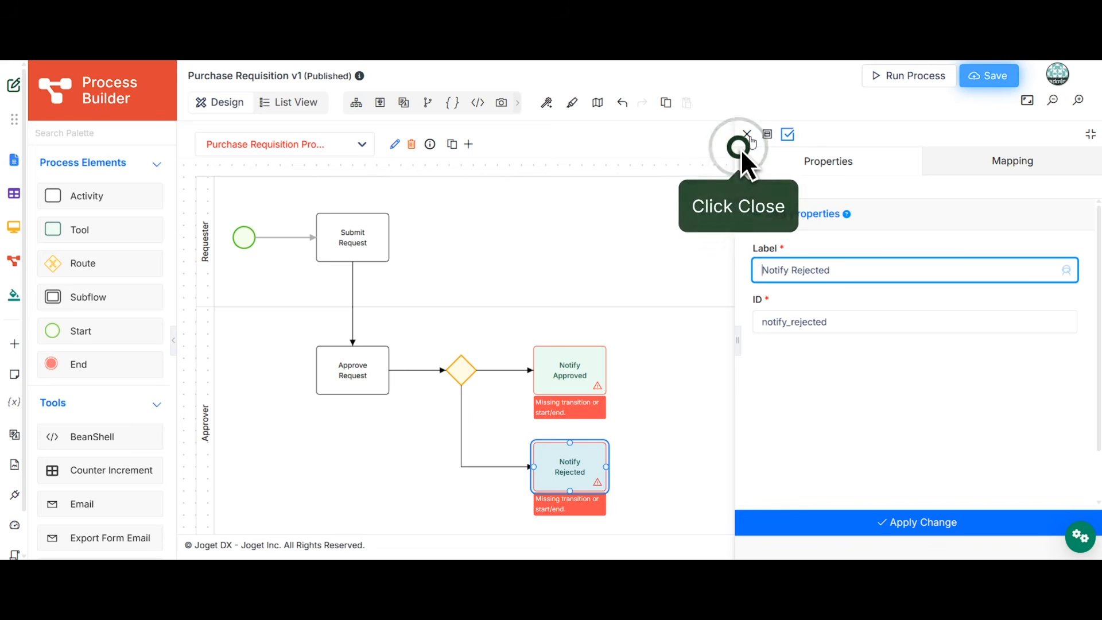
click(744, 136)
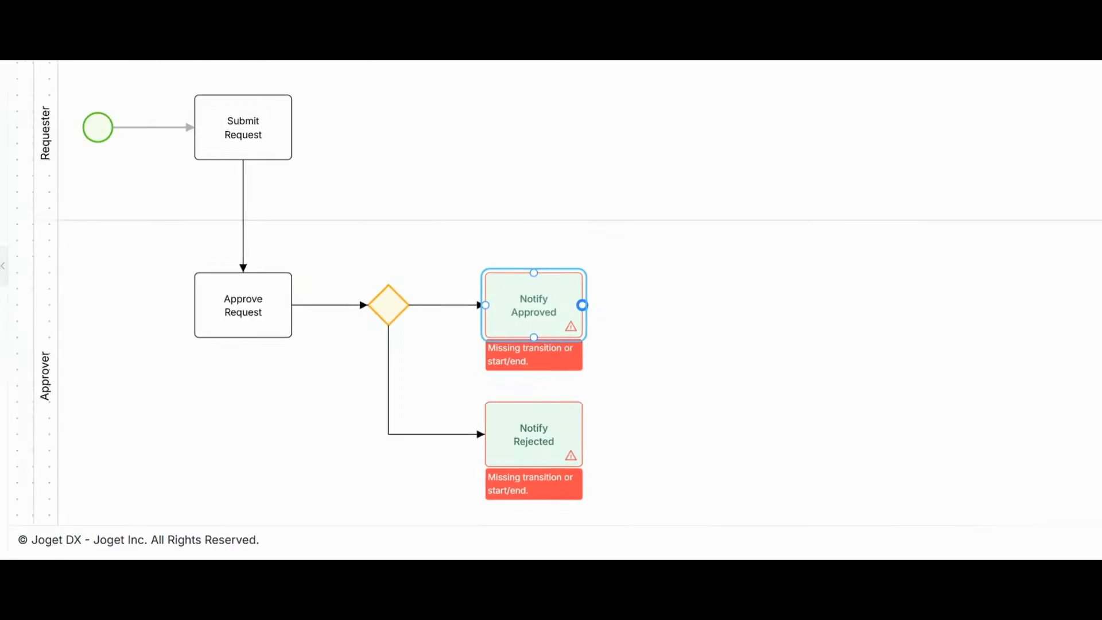
Add separate End elements connected from Notify Approved and Notify Rejected, aligning the lower End under the upper one.
drag(581, 305, 671, 314)
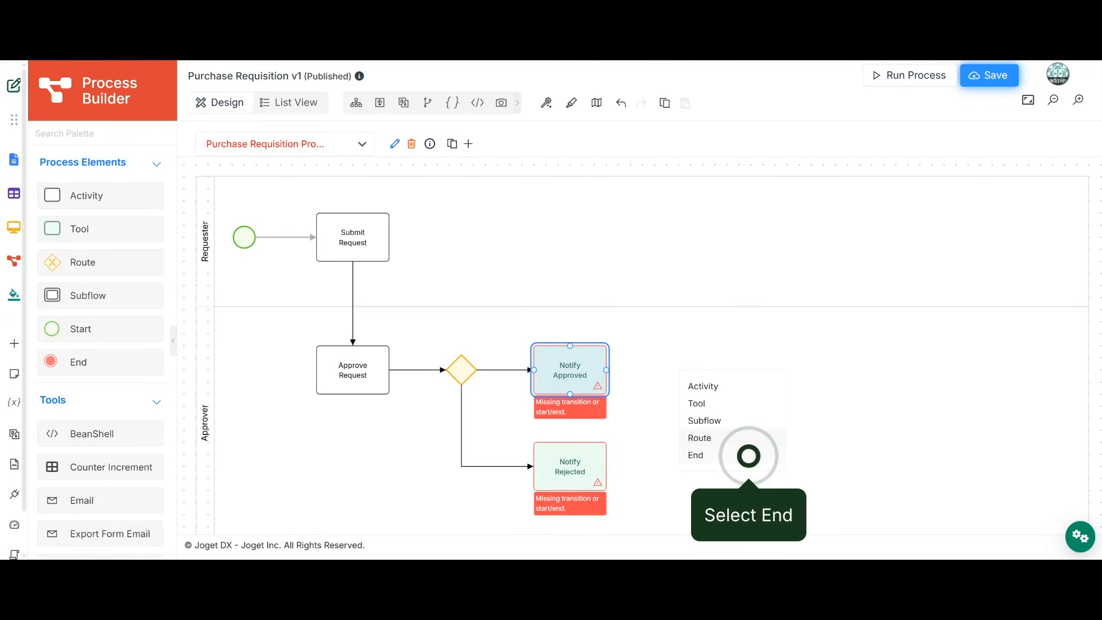
click(749, 457)
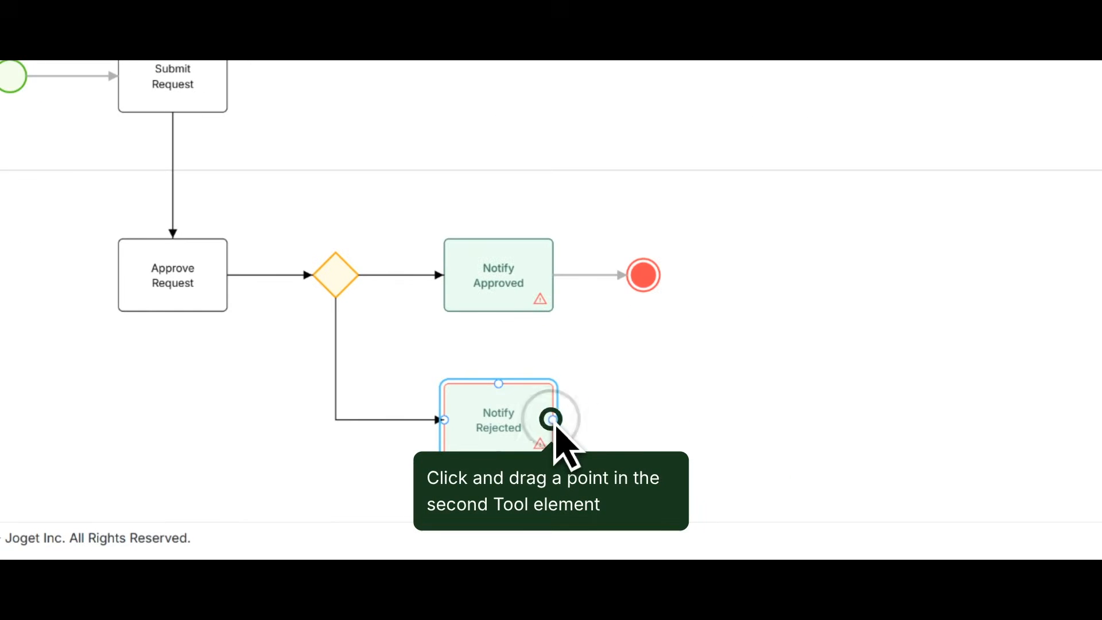
drag(552, 419, 633, 427)
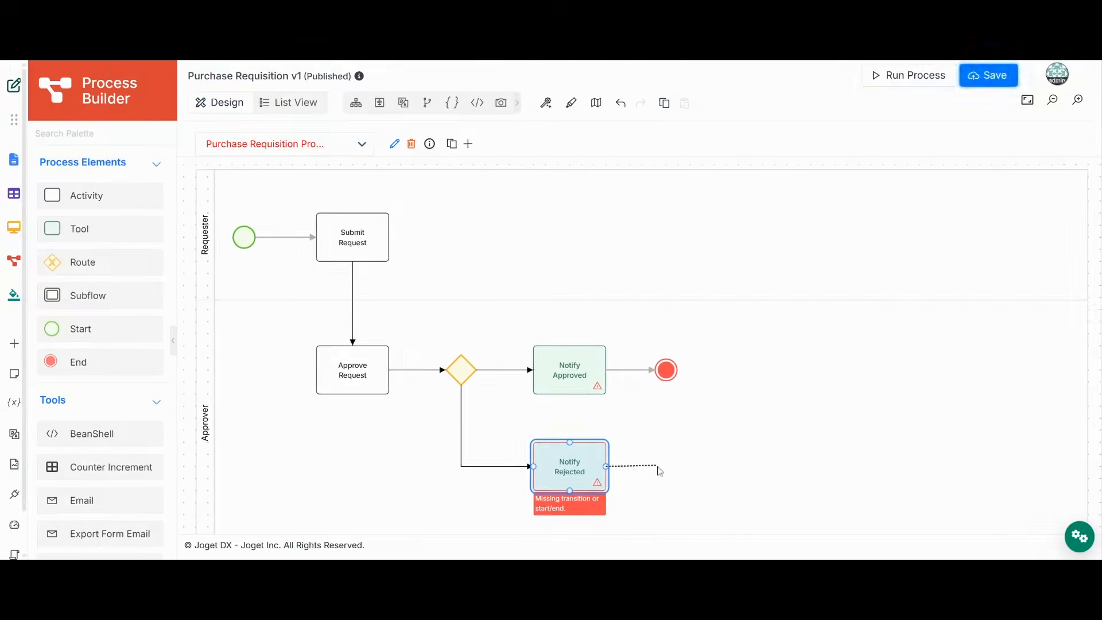
drag(659, 471, 663, 469)
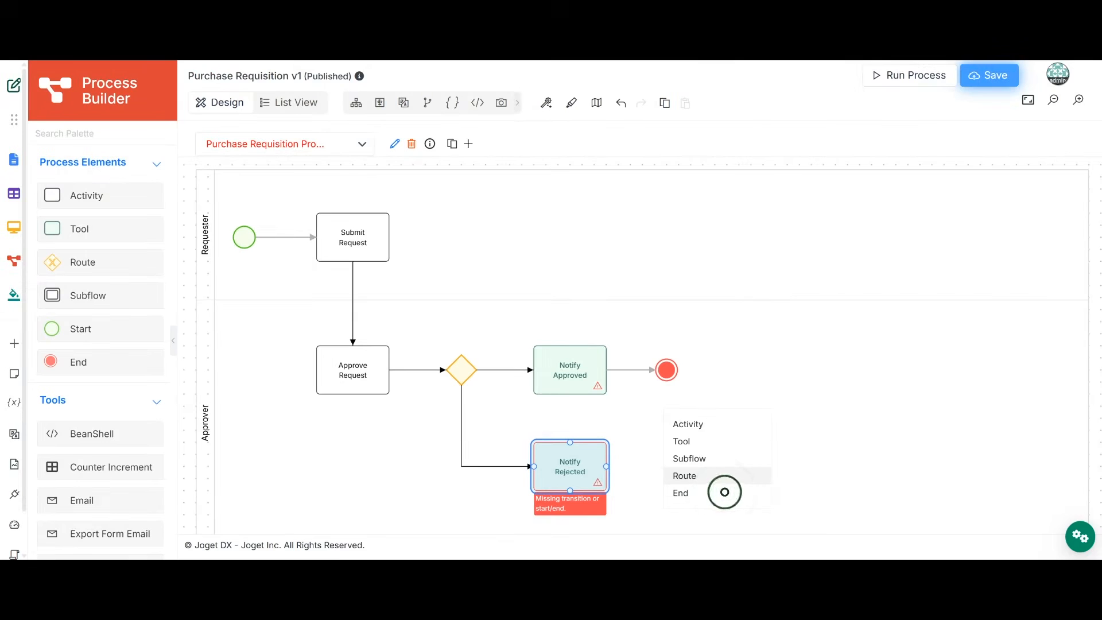
click(724, 492)
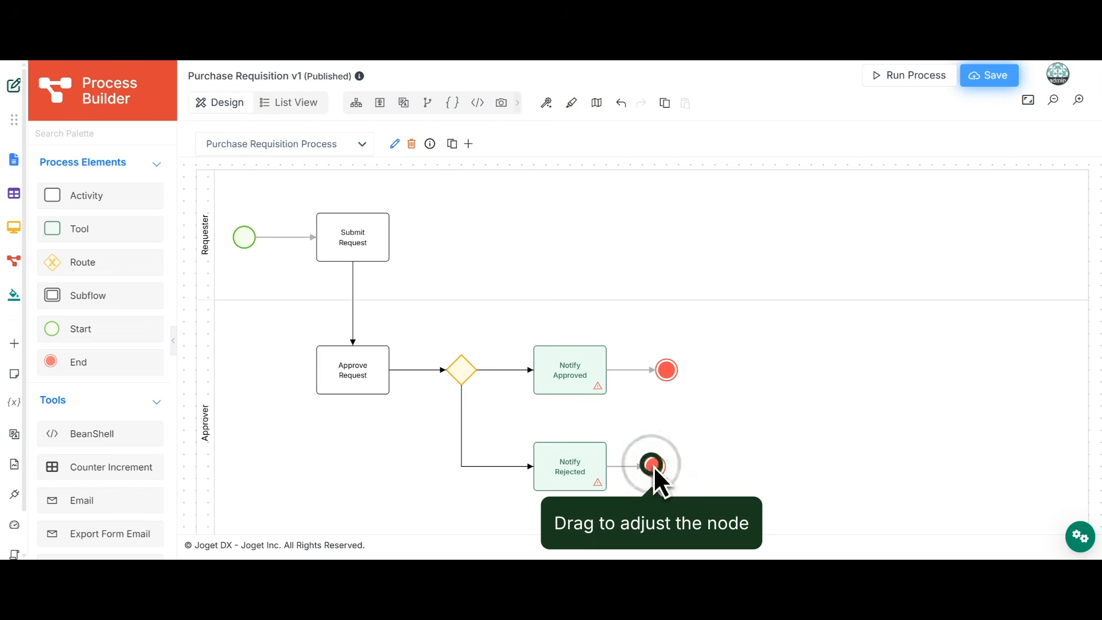
drag(653, 466, 683, 471)
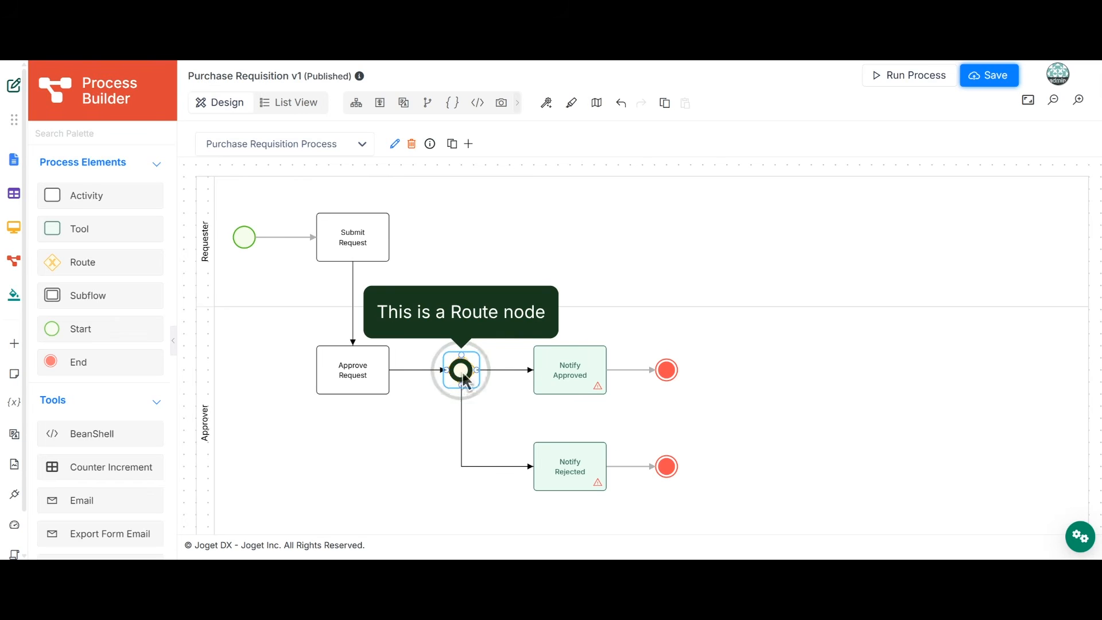
Inspect the properties of the Route and its outgoing transitions.
click(460, 370)
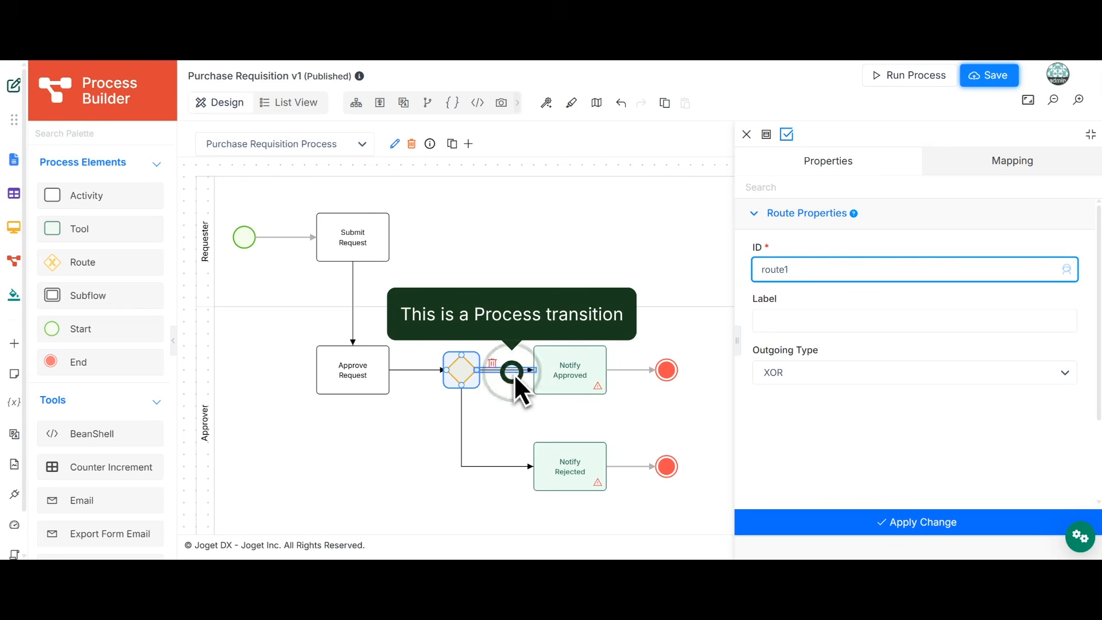
click(514, 371)
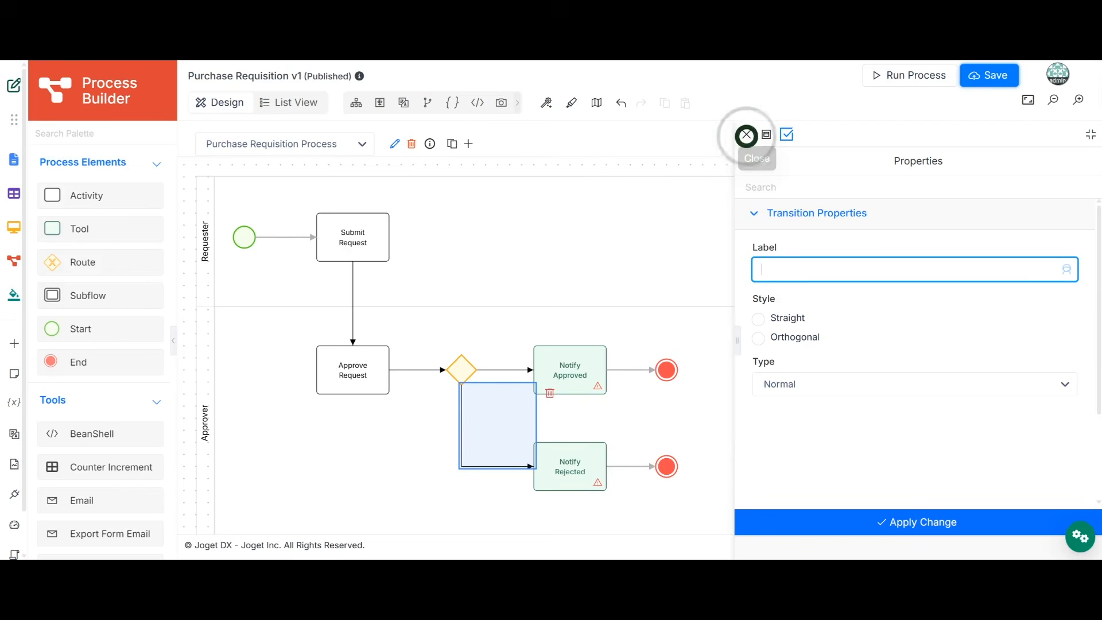
click(746, 135)
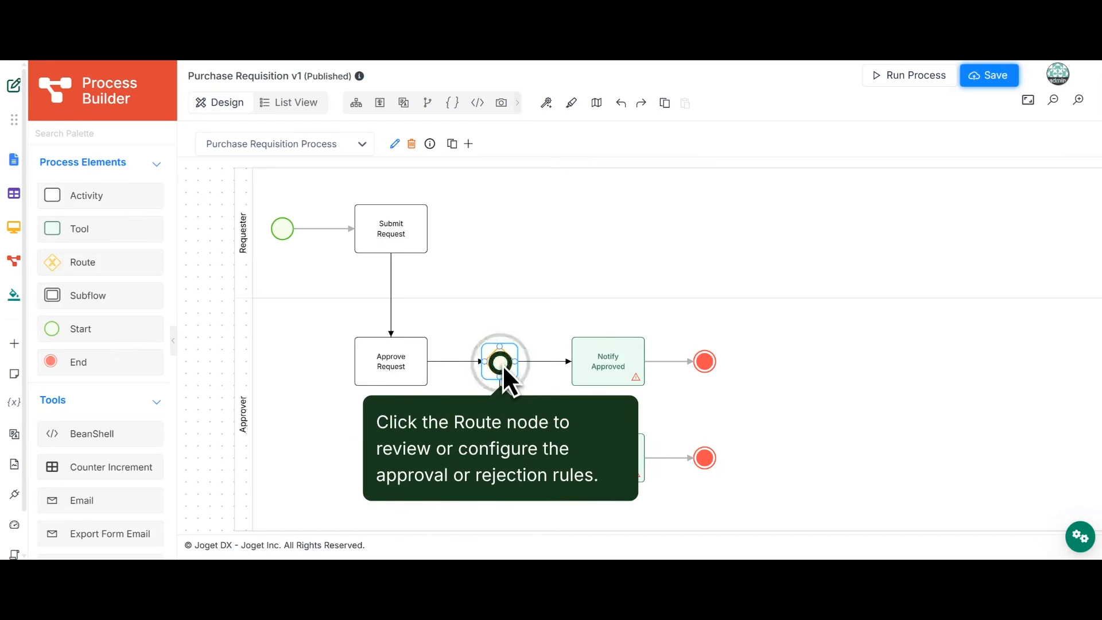
Set the Route's mapping plugin to Simple Rules.
click(502, 364)
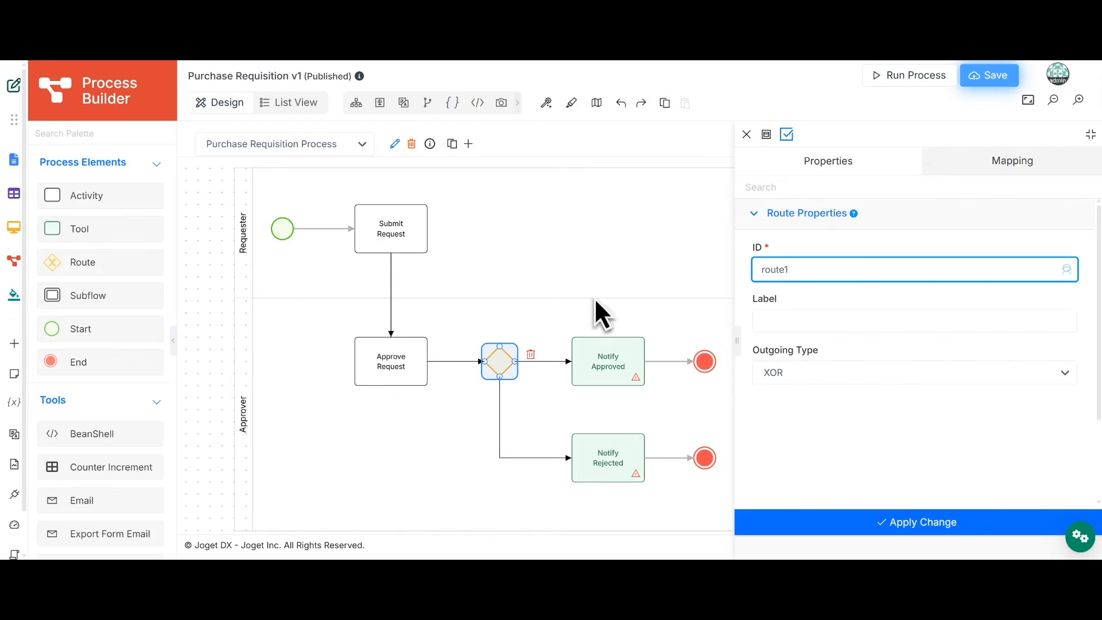
click(945, 162)
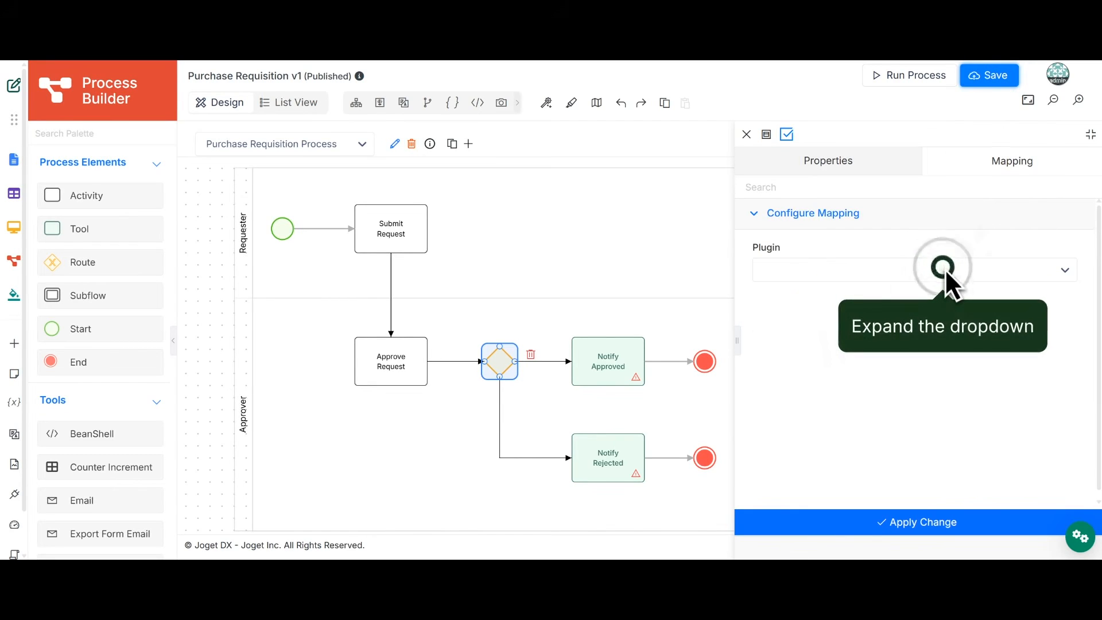
click(944, 270)
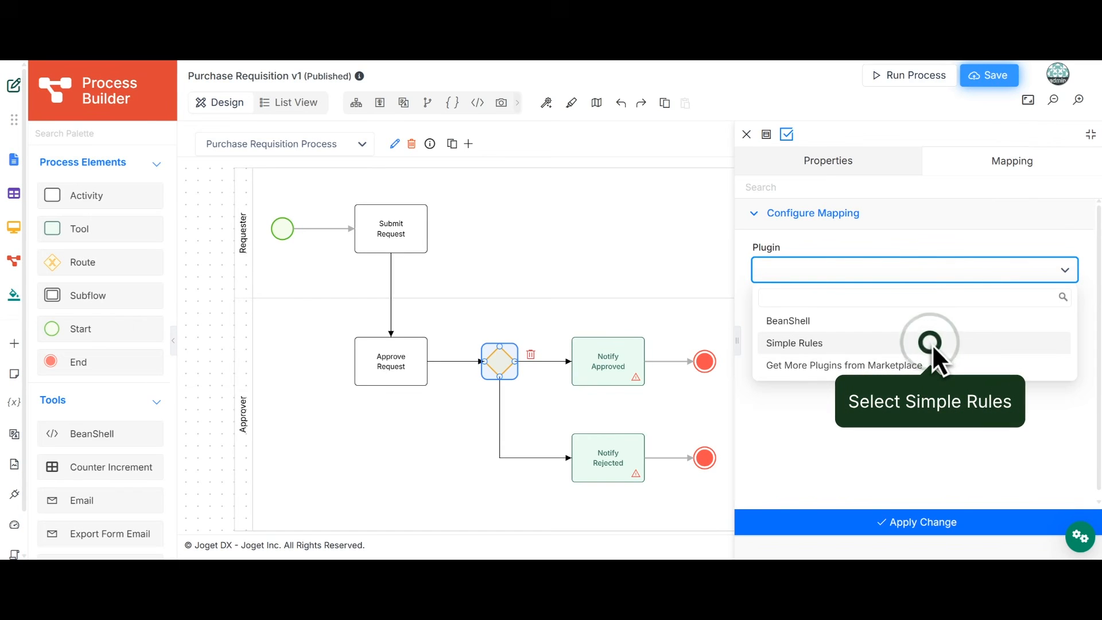
click(929, 342)
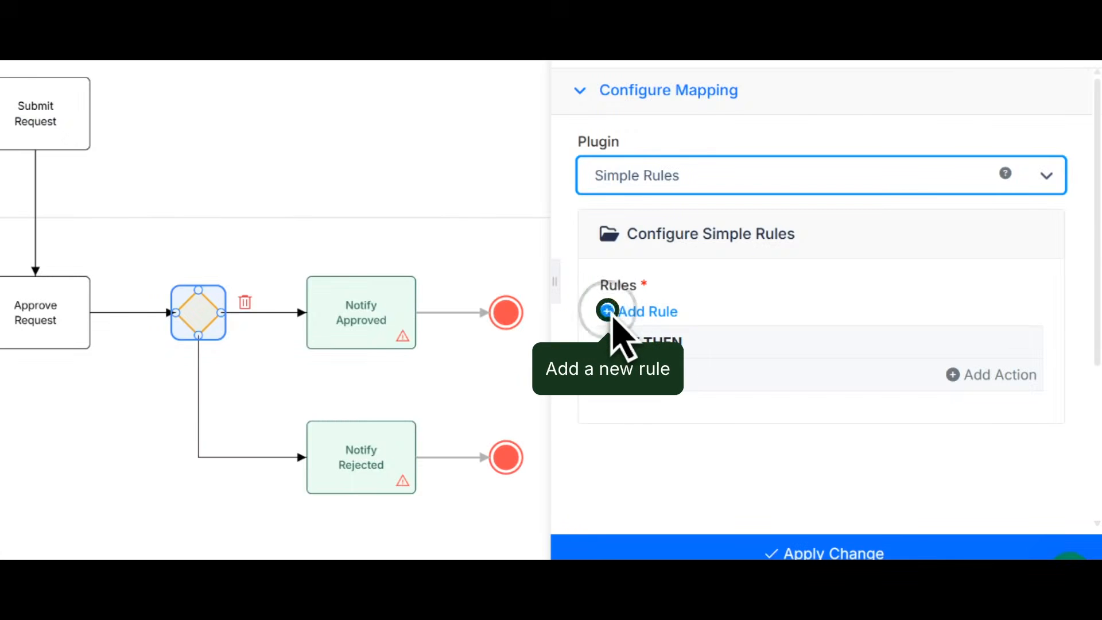
Add a rule to the Route with the condition that the variable status is Equal To Approved.
click(609, 311)
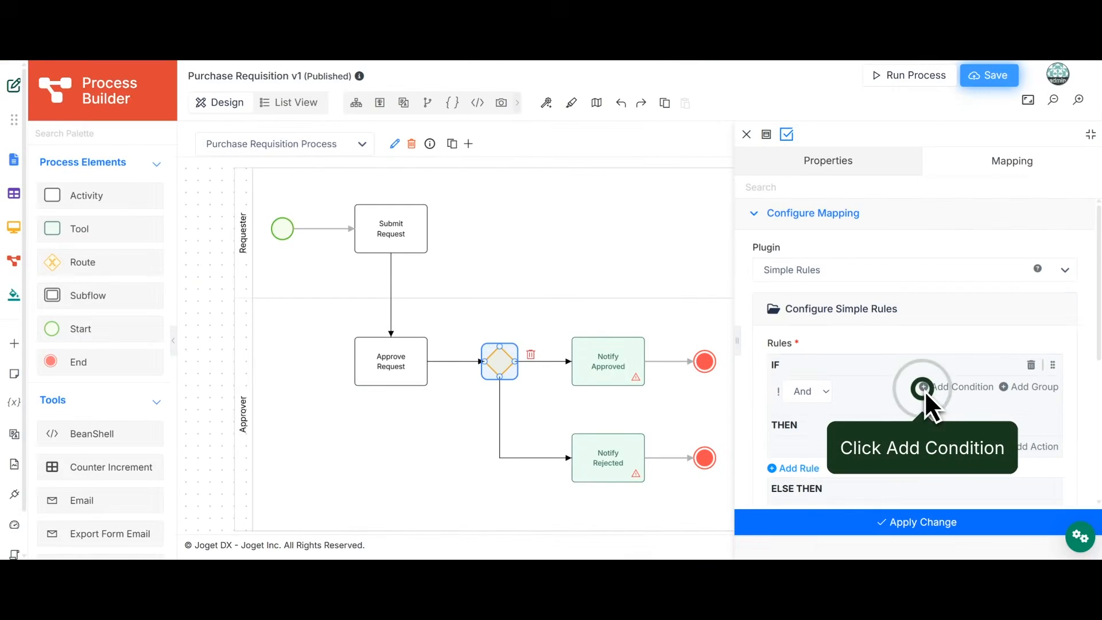
click(923, 387)
text(status)
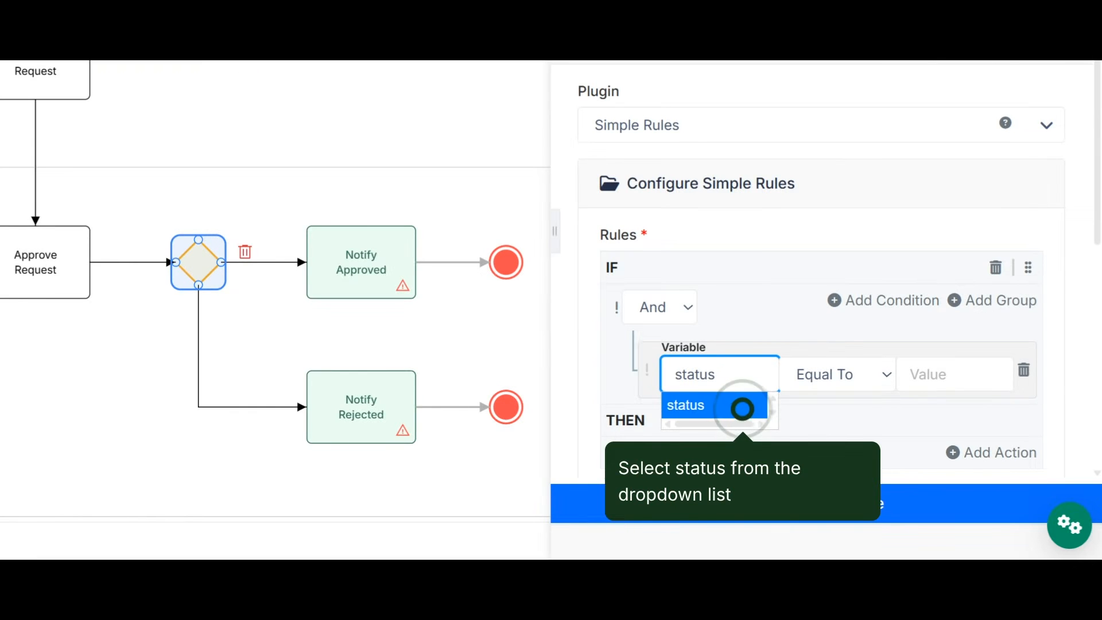
click(740, 407)
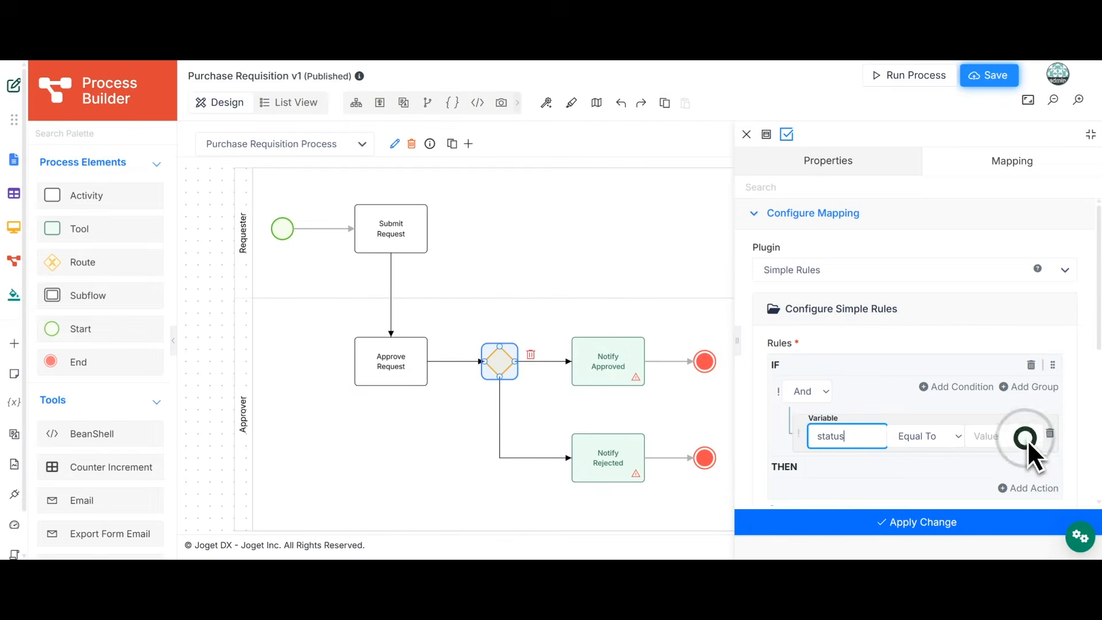
click(1026, 439)
text(Approved)
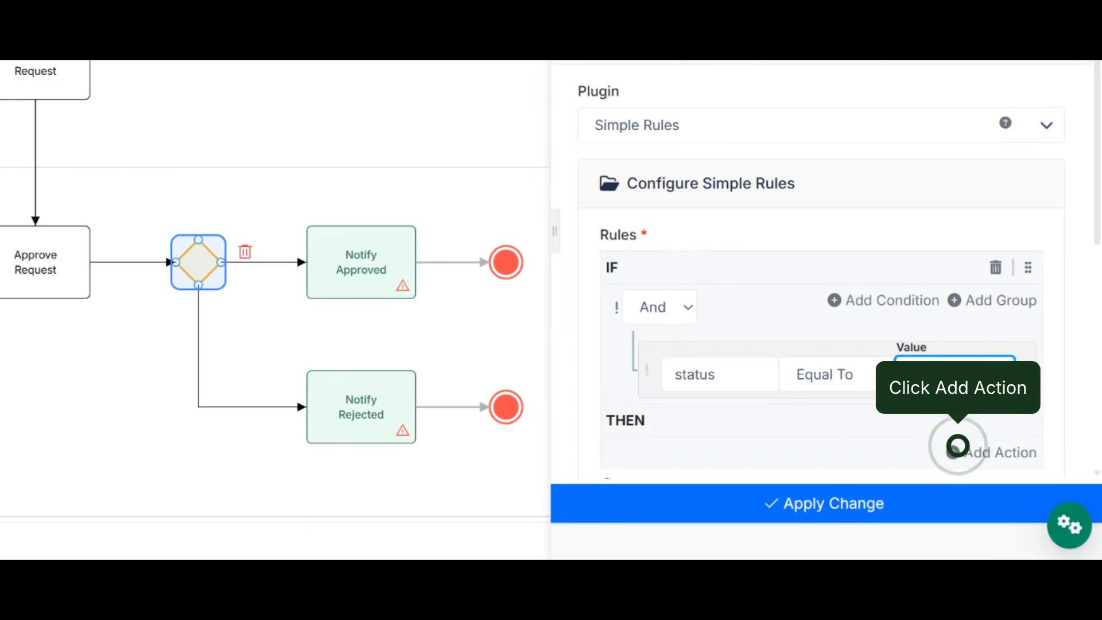
Add a Then action to the status Approved rule that follows the transition to Notify Approved.
click(954, 451)
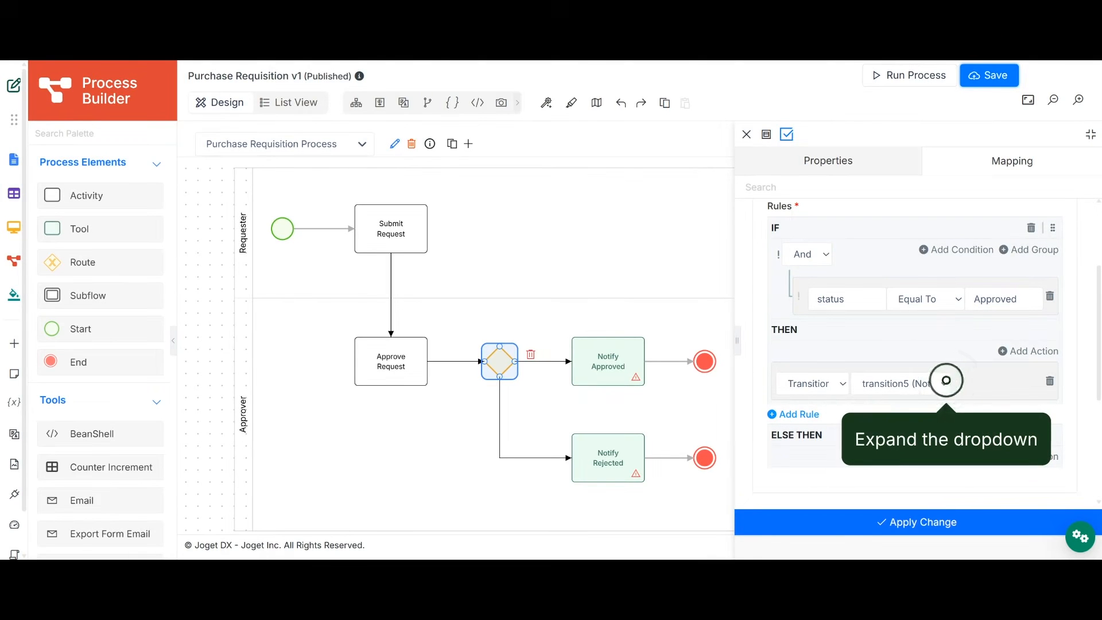
click(895, 383)
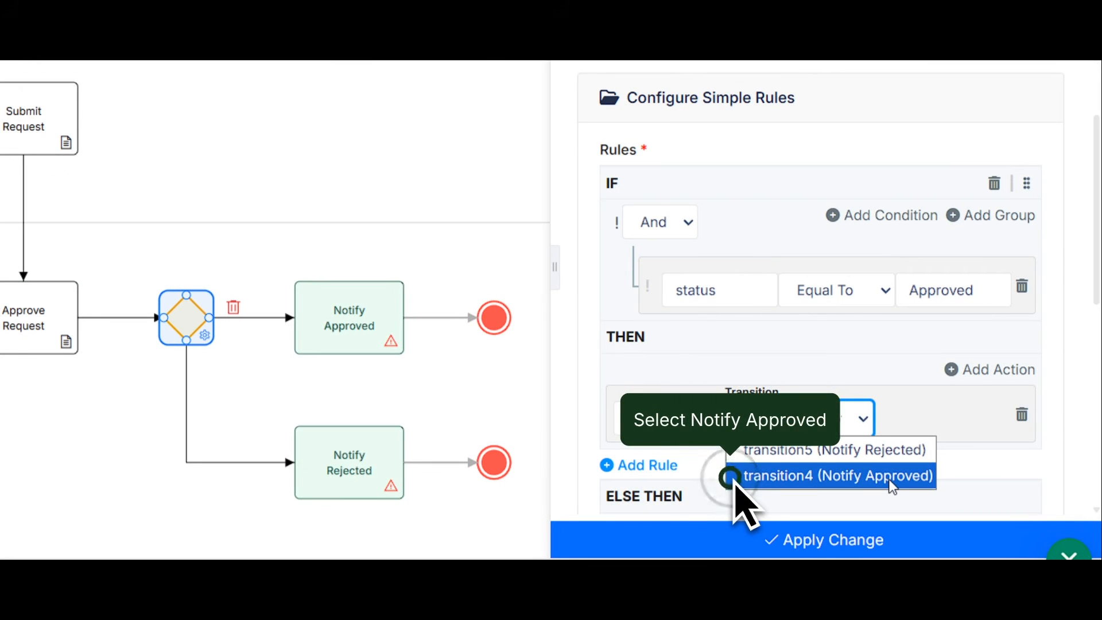
click(891, 485)
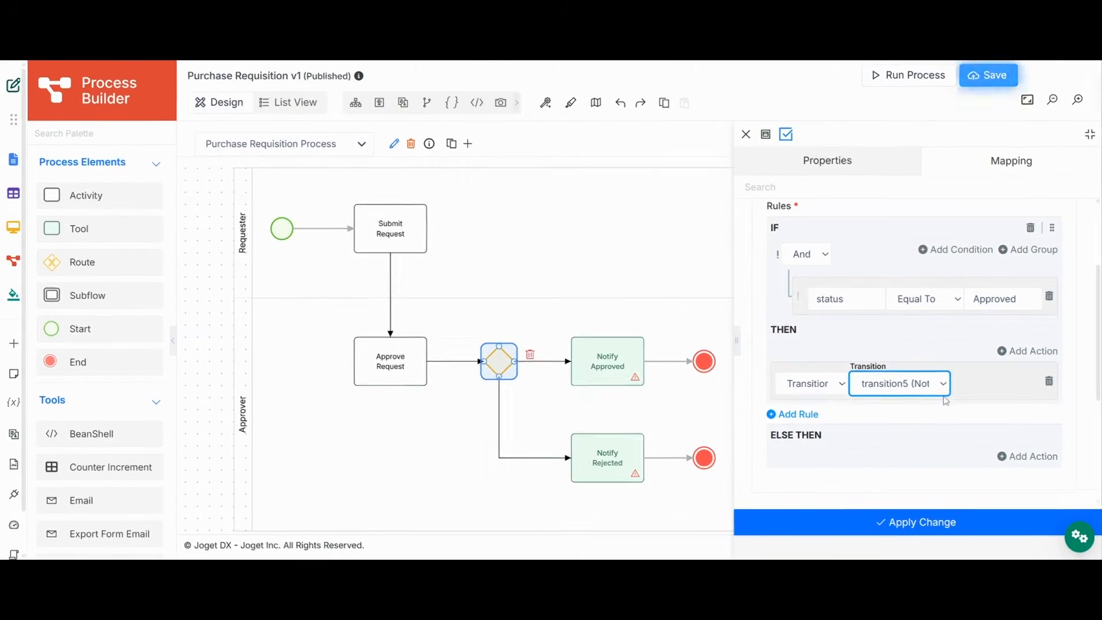
Add an Else Then action that follows the transition to Notify Rejected, apply the Route mapping and save the process.
scroll(900, 445, down, 2)
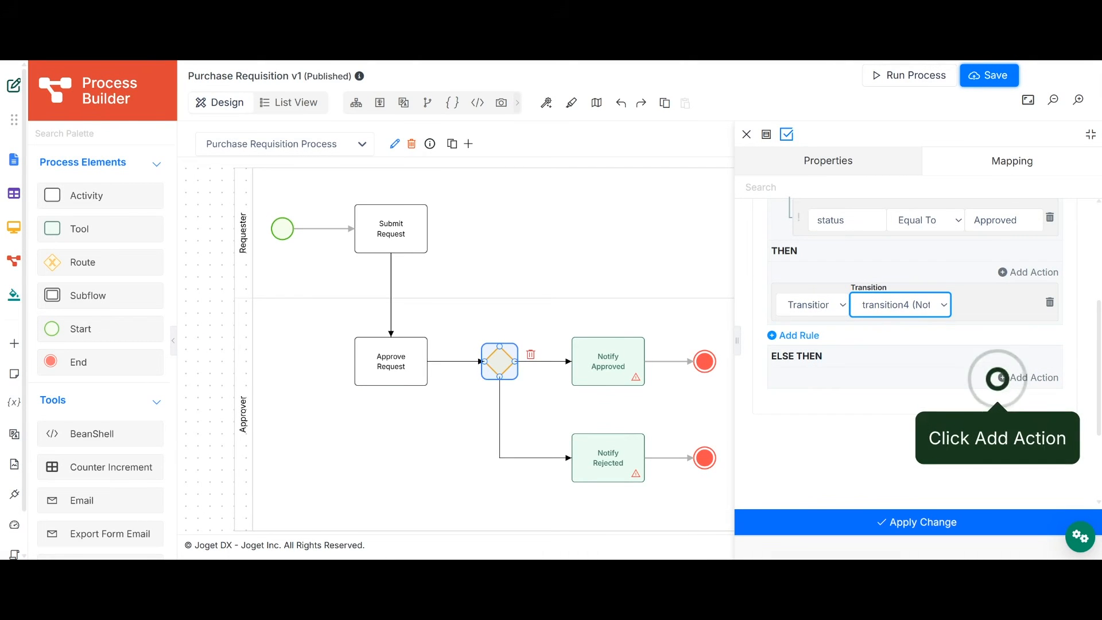
click(998, 377)
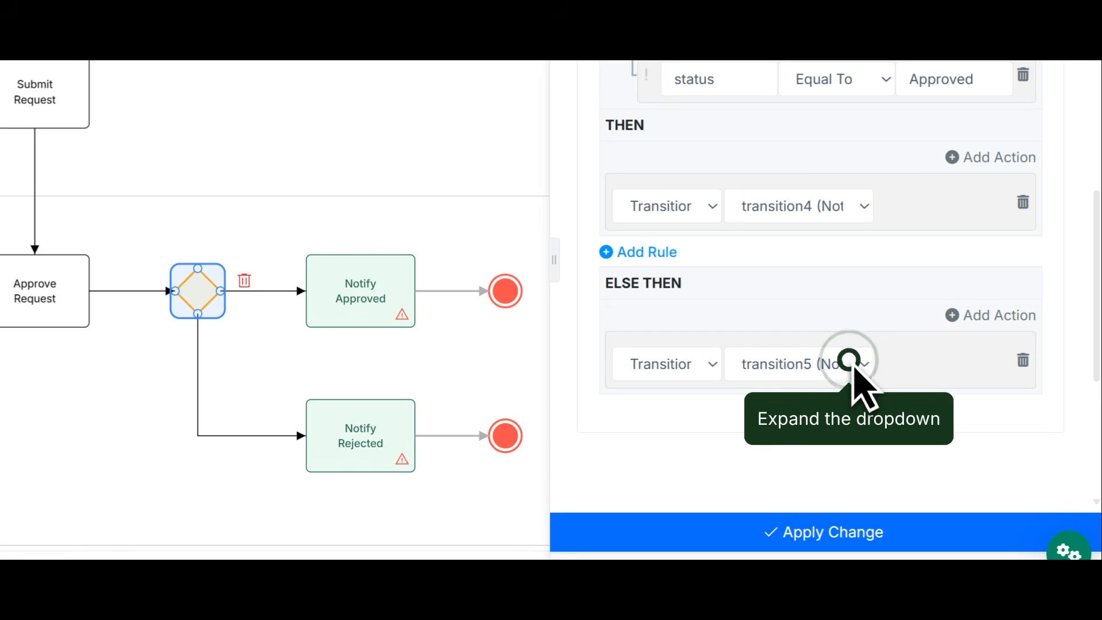
click(850, 360)
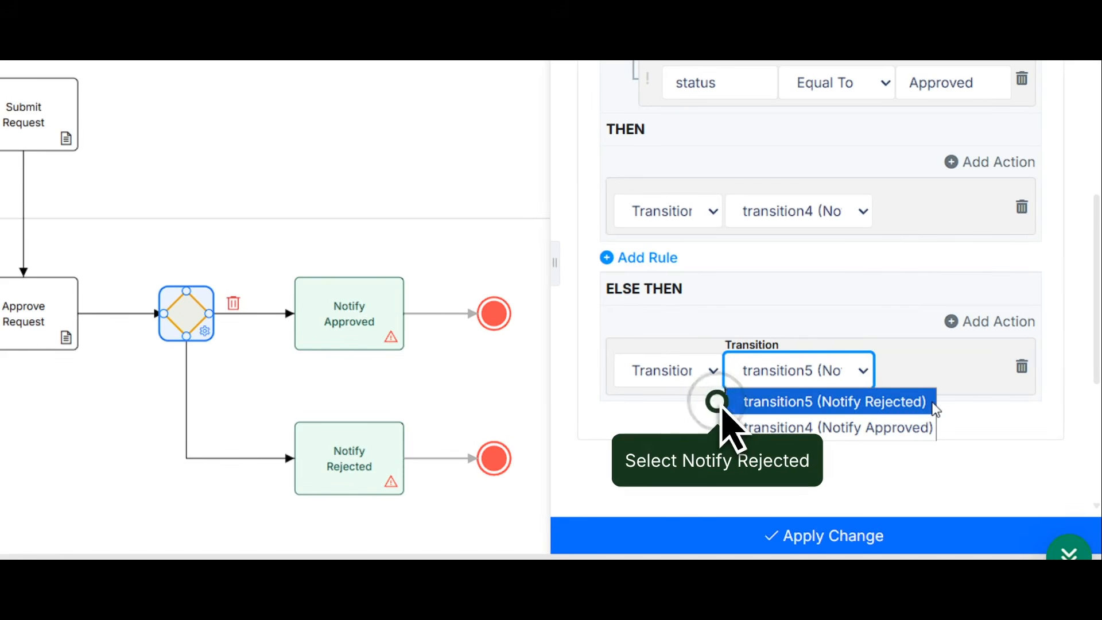
click(725, 403)
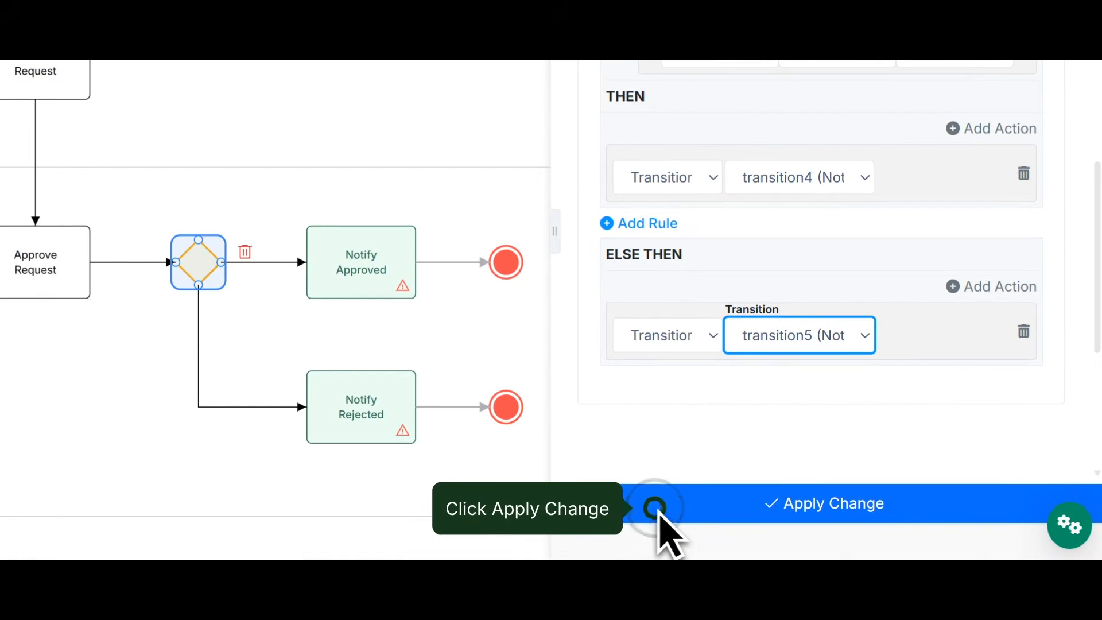
click(657, 509)
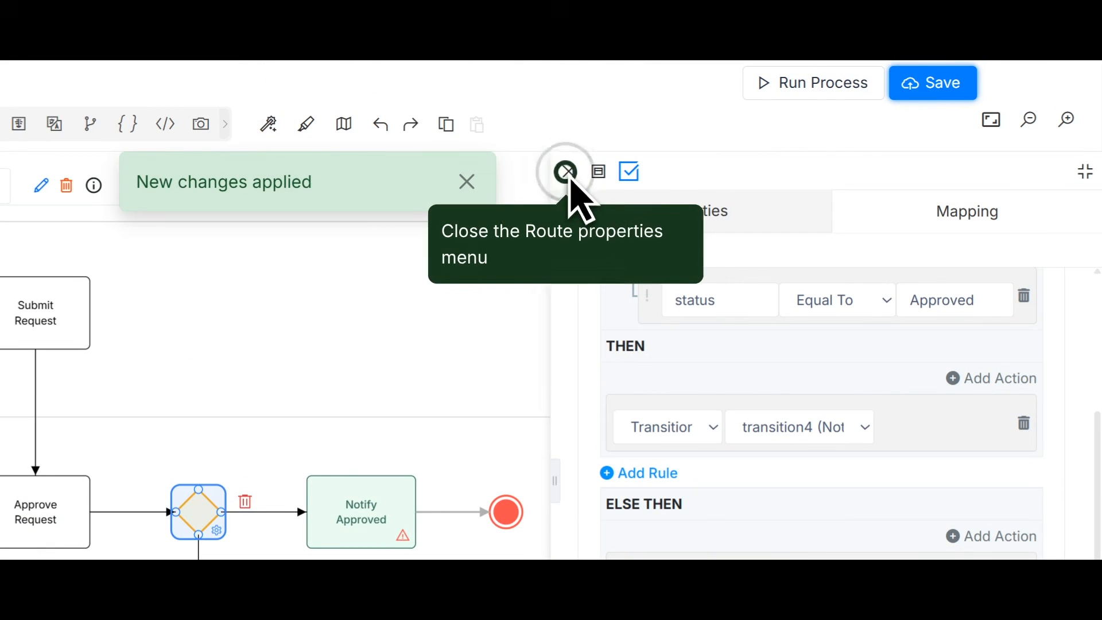
click(567, 171)
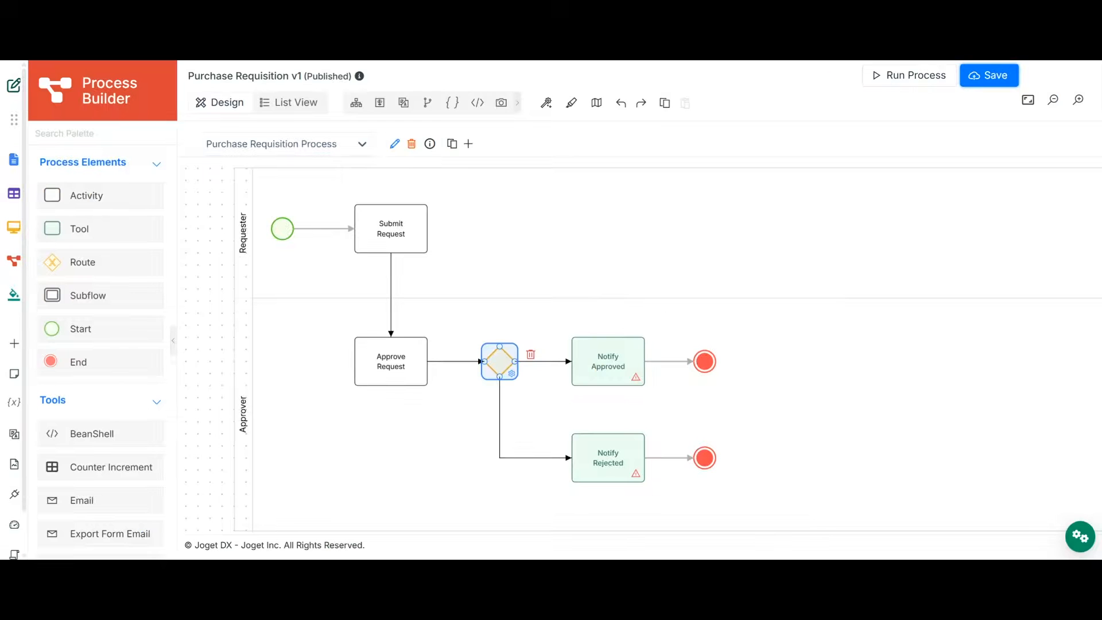
click(990, 78)
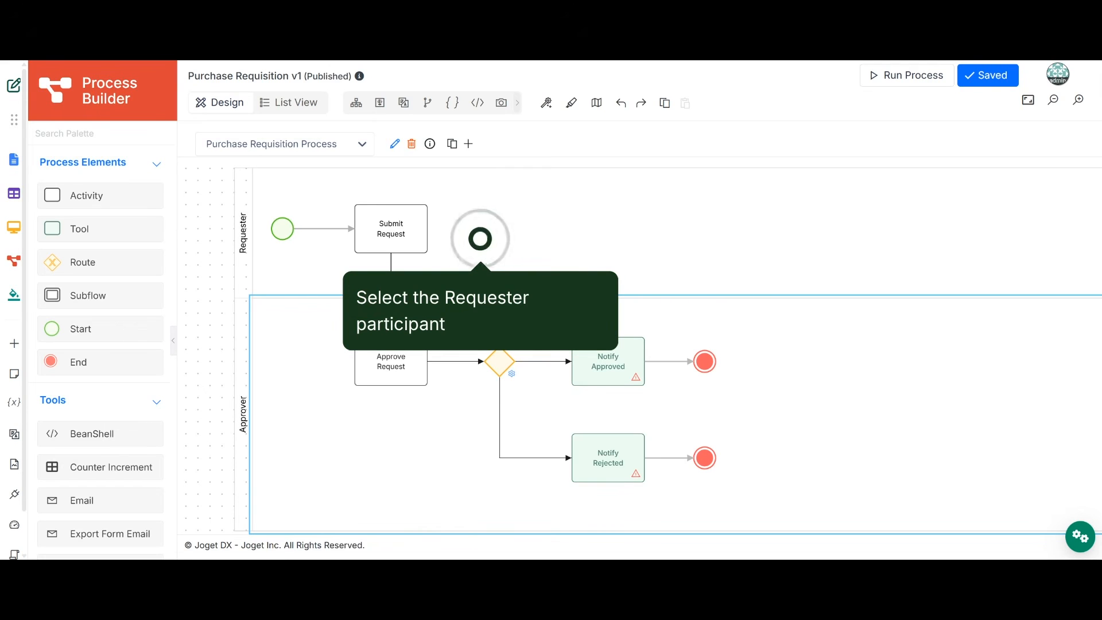
Examine the mapping types available for the Requester participant.
click(484, 247)
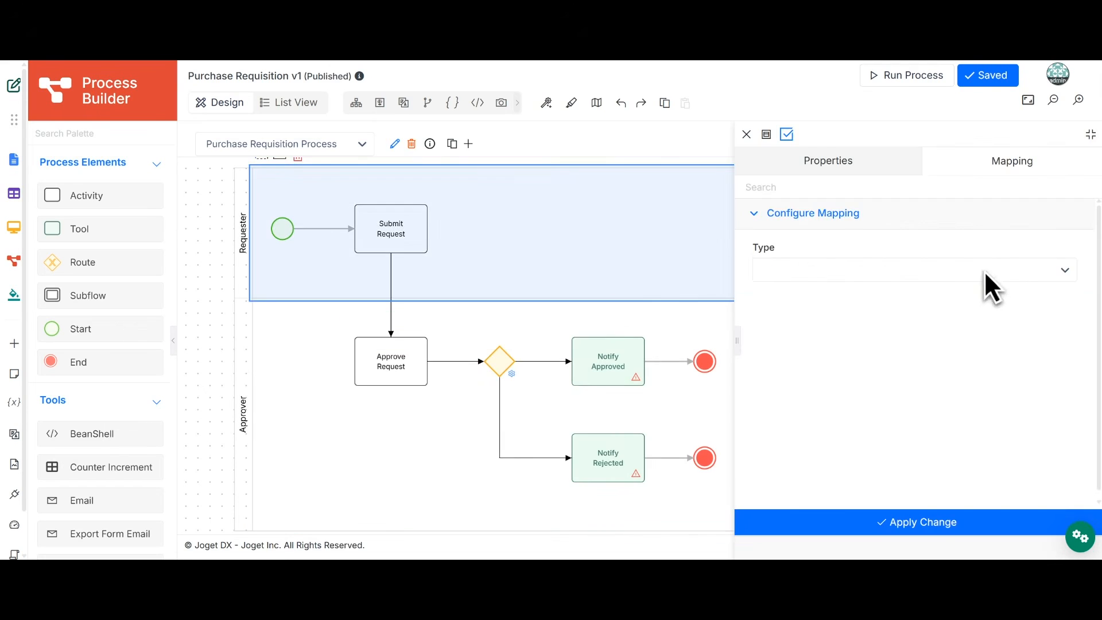
click(1029, 271)
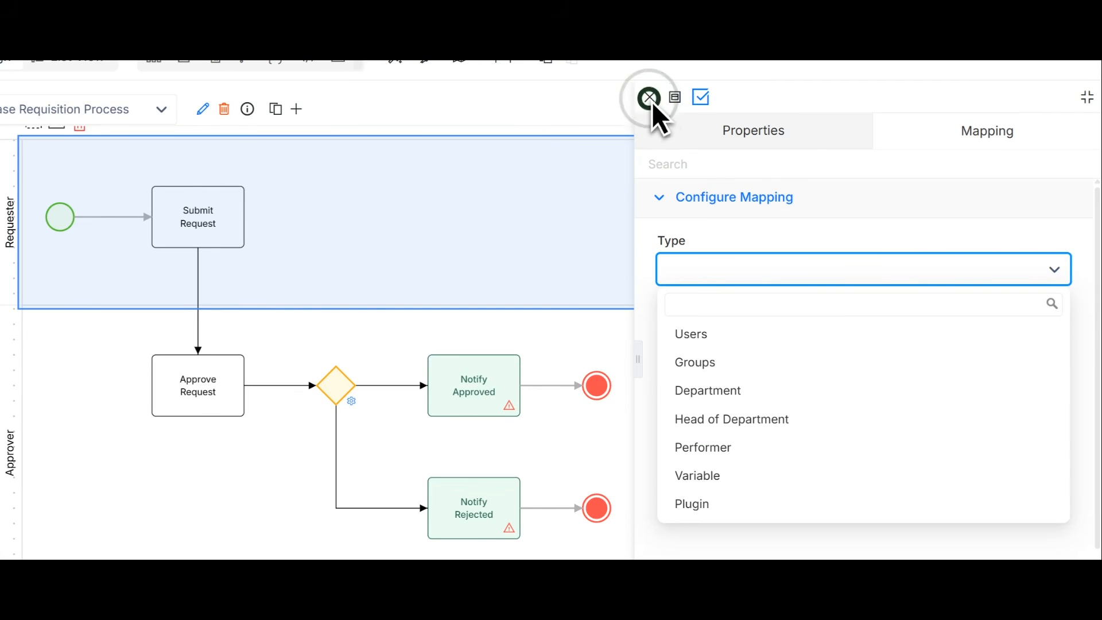
click(650, 99)
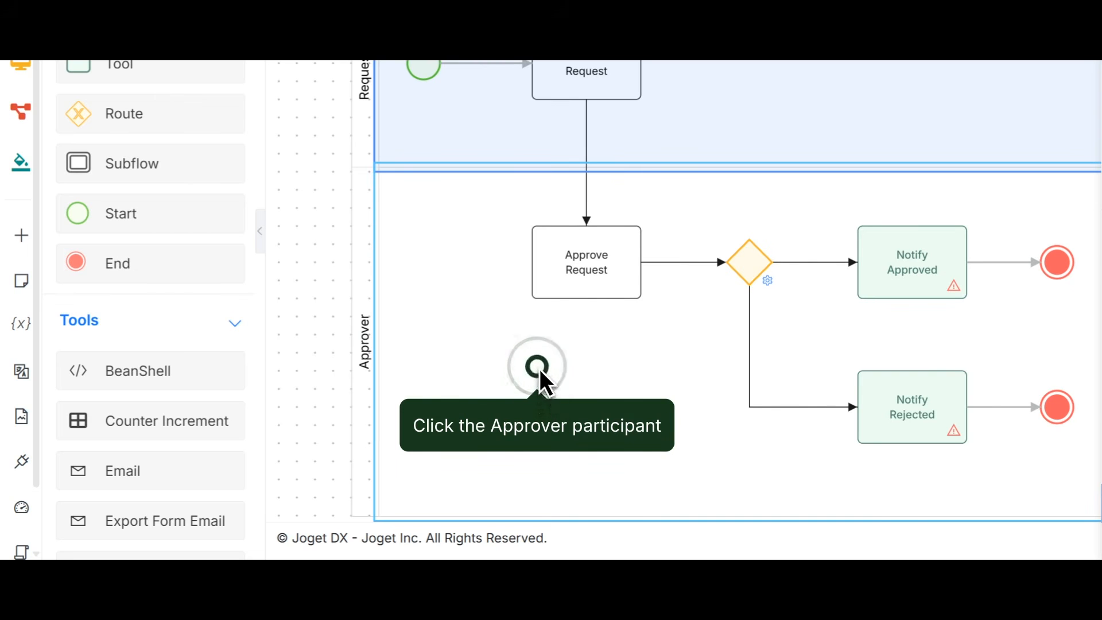
Map the Approver participant to the Users type with the Admin account and apply the change.
click(538, 368)
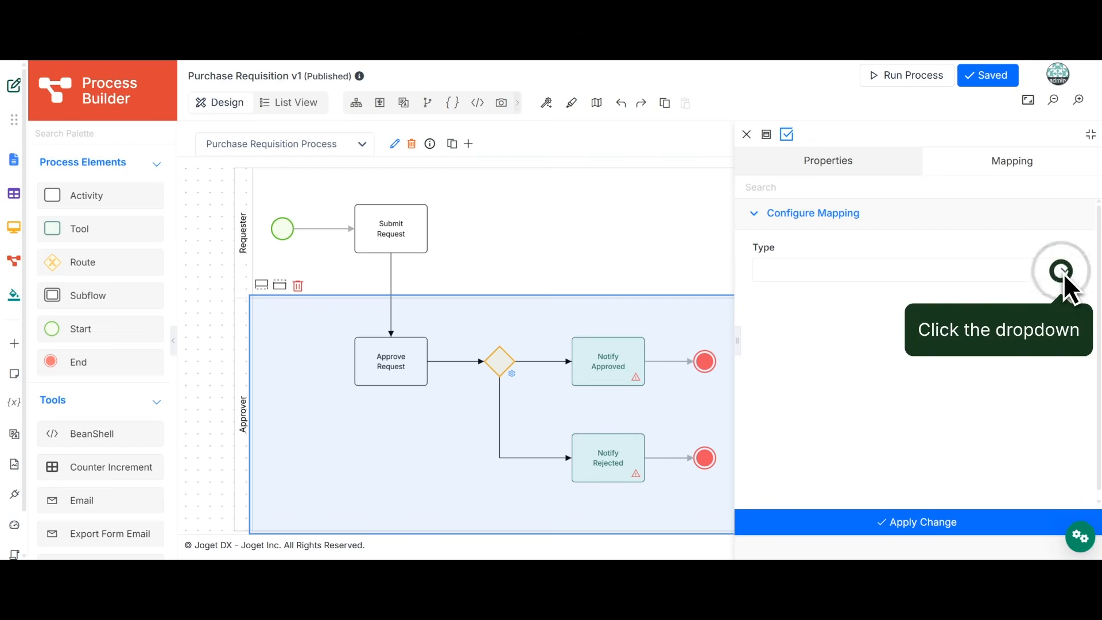
click(1062, 272)
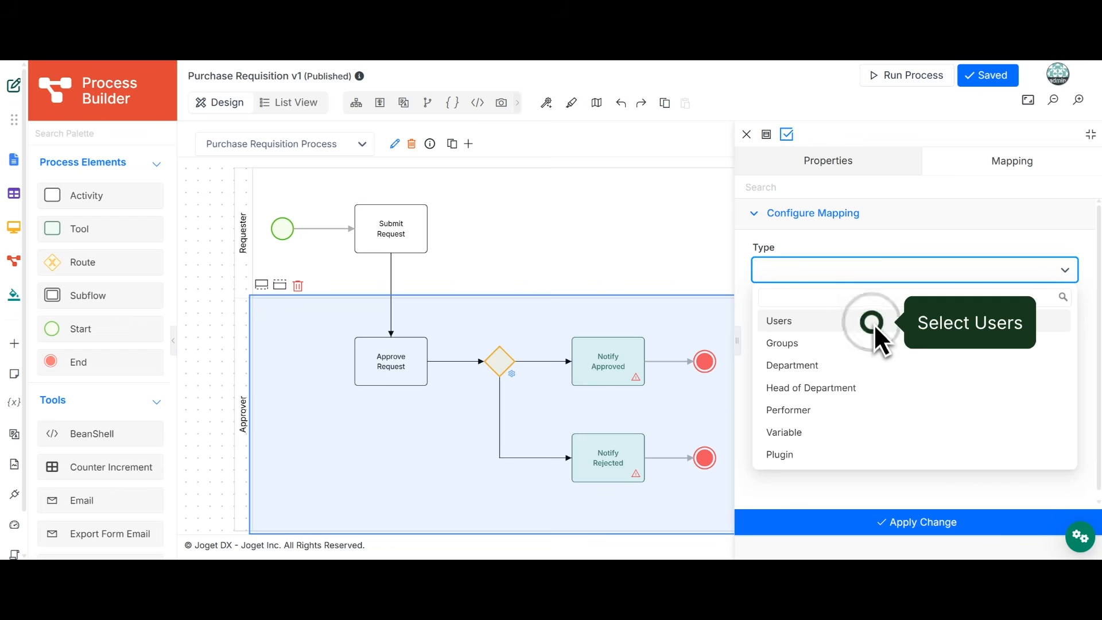
click(873, 324)
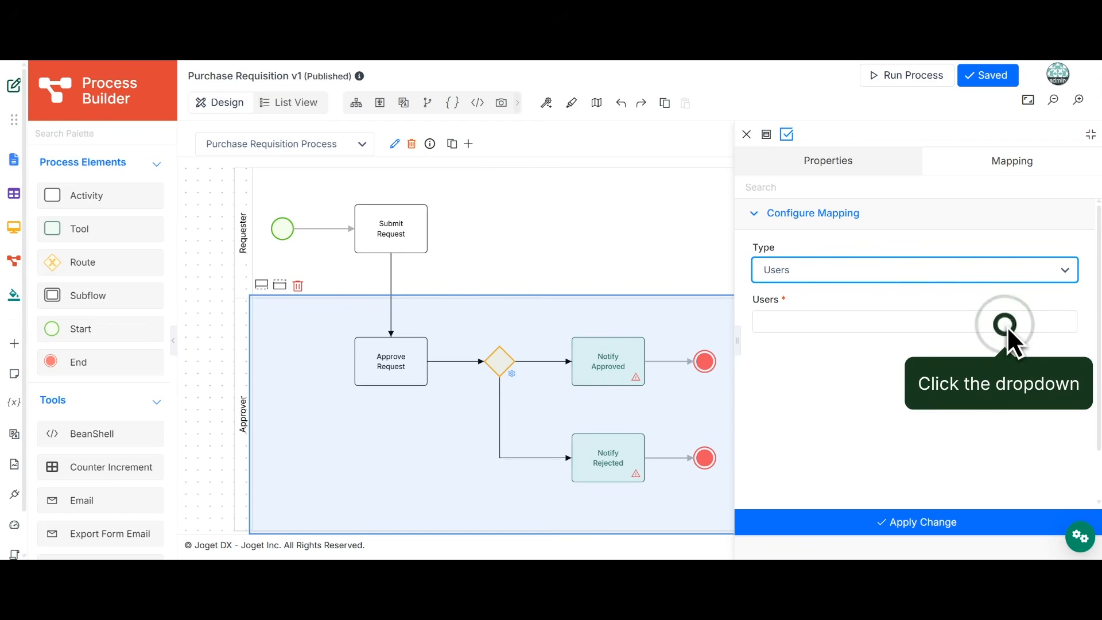
click(1006, 324)
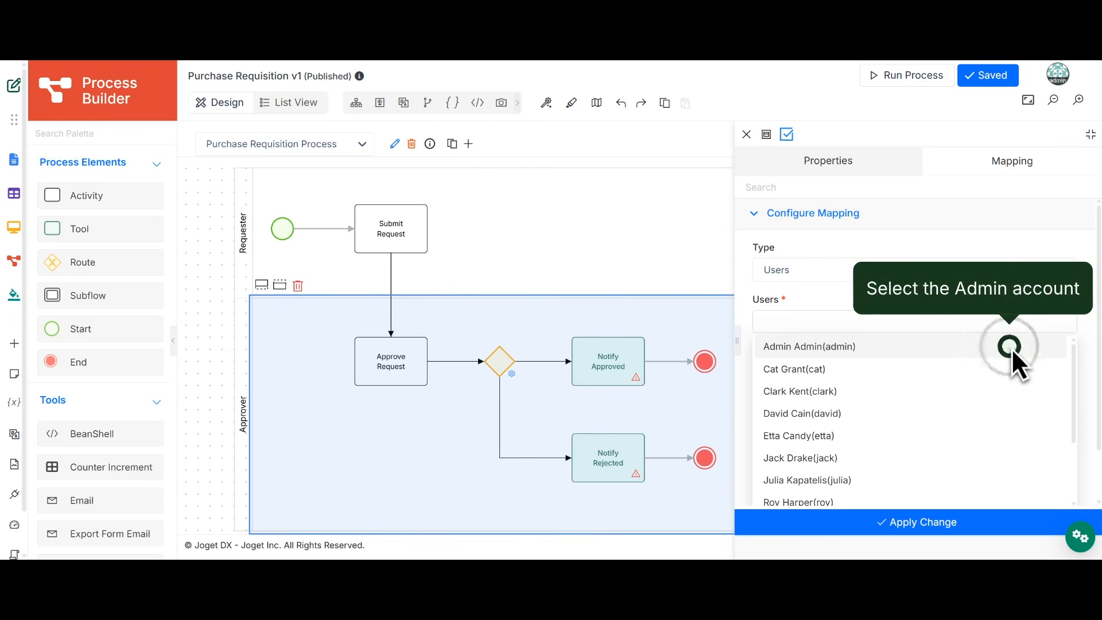
click(1011, 348)
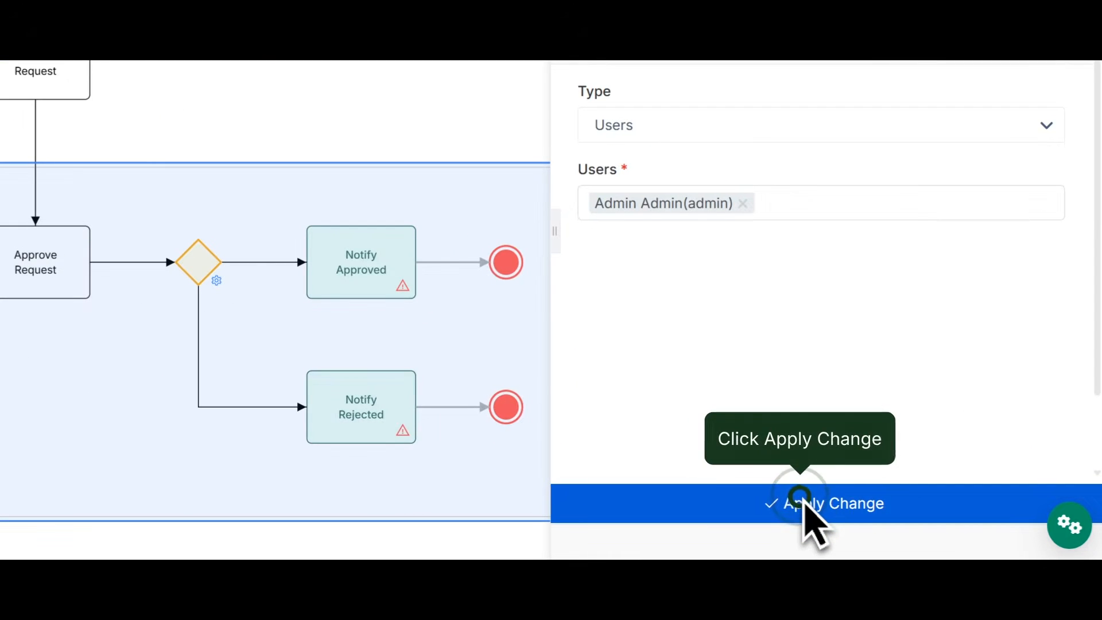
click(800, 498)
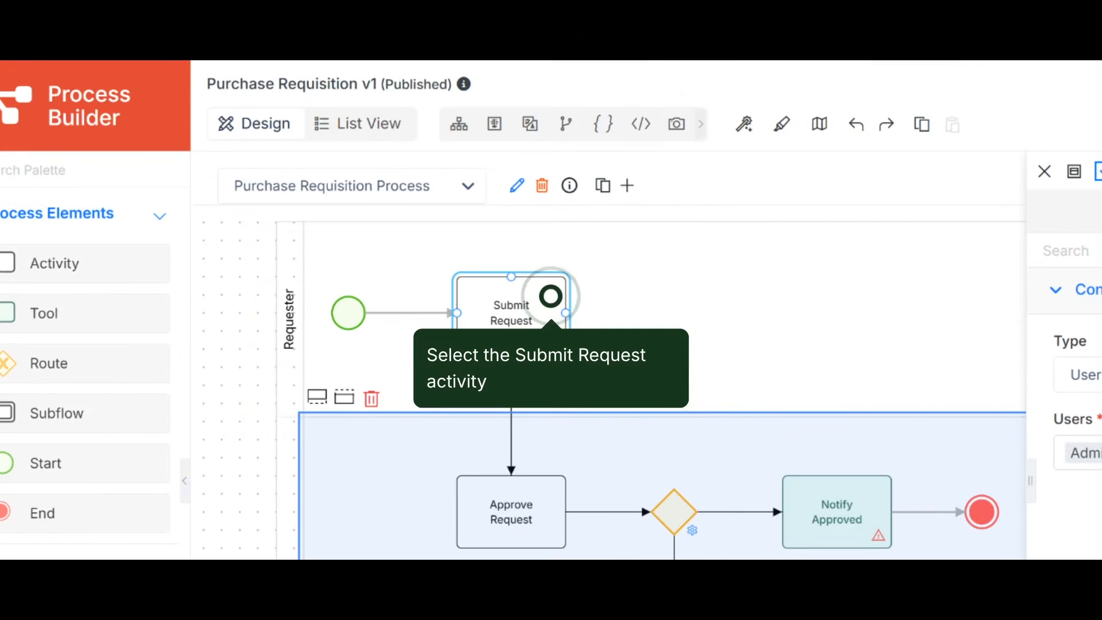
Map the Submit Request activity to the Request form and apply the change.
click(550, 296)
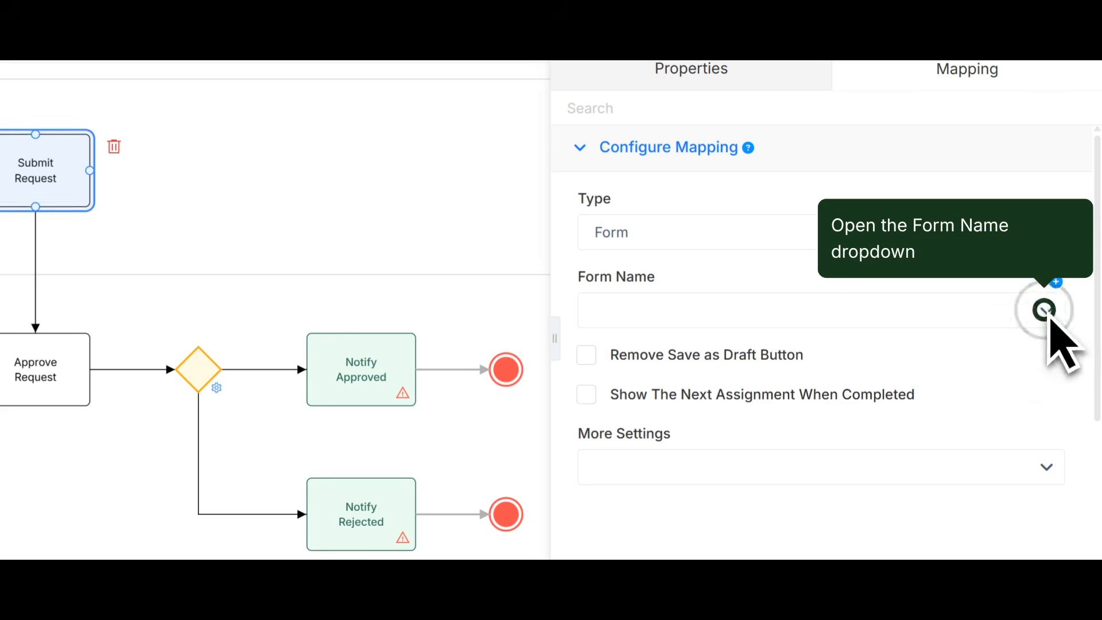
click(1048, 319)
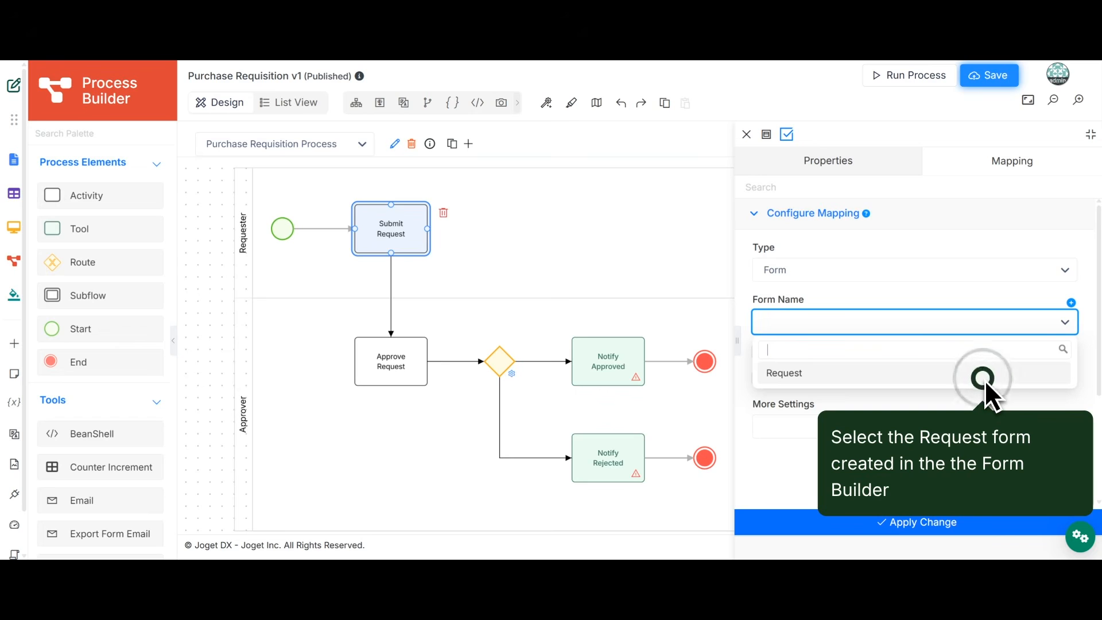
click(984, 379)
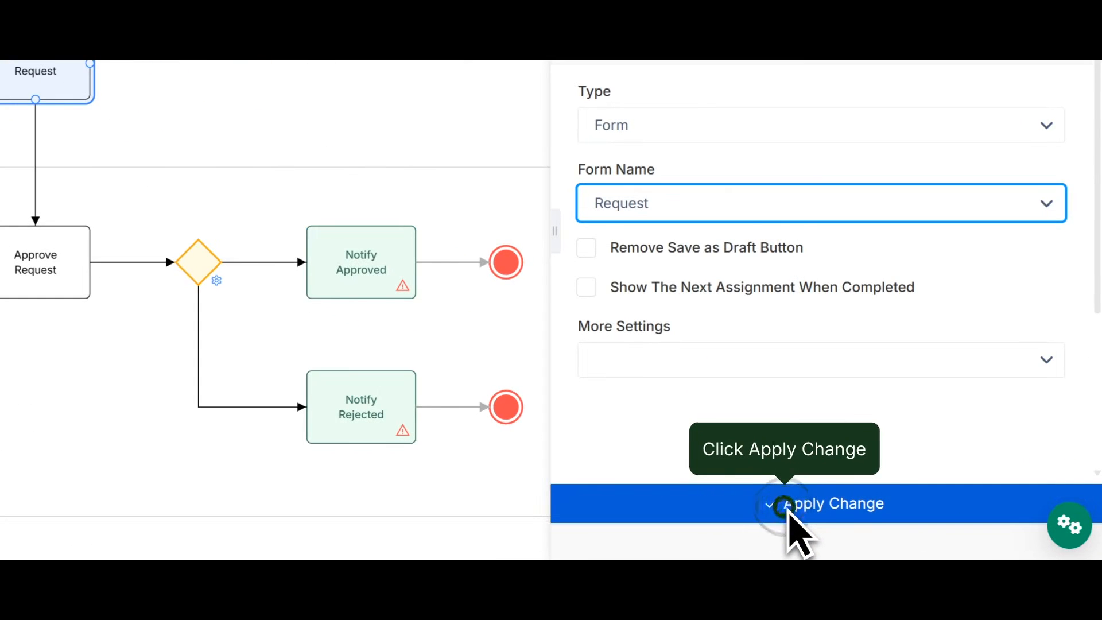
click(787, 506)
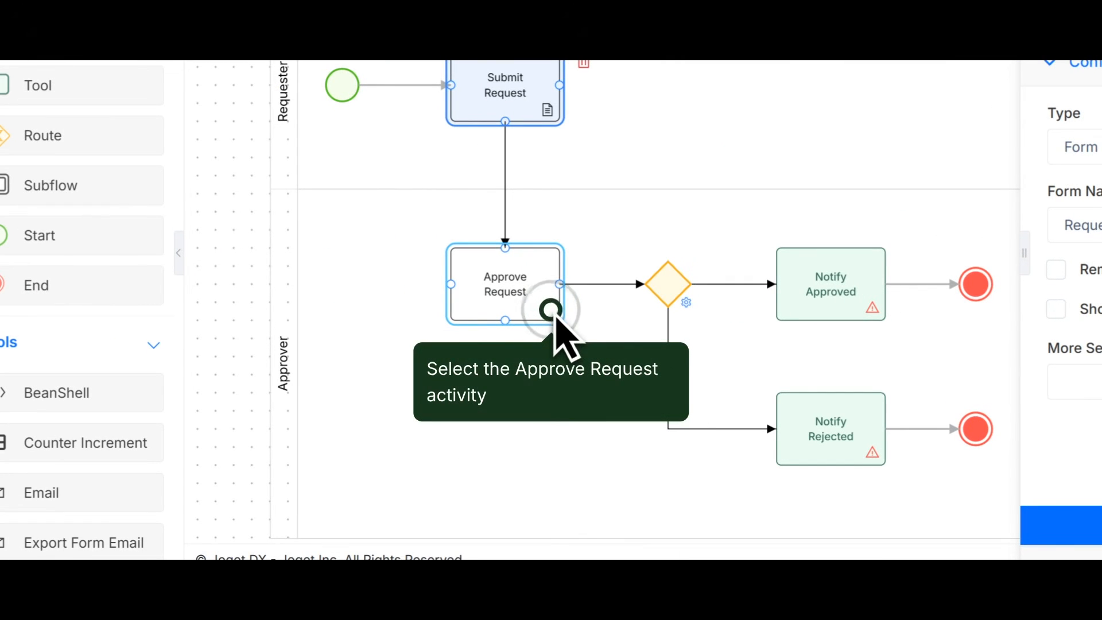
Set the Approve Request activity's mapping type to Form and start a new form item for it.
click(554, 317)
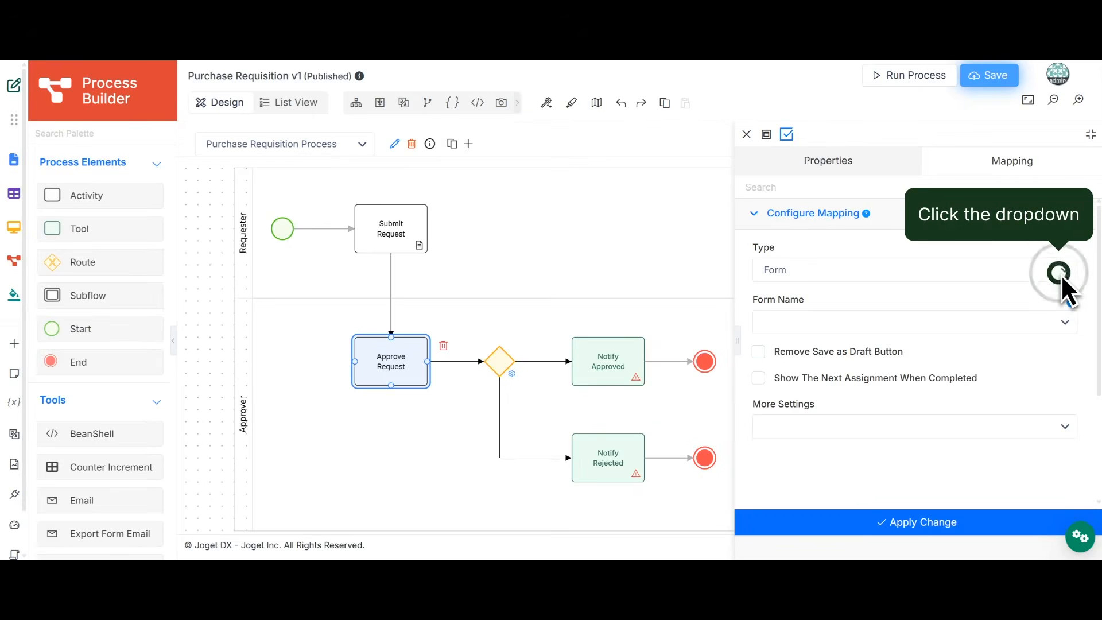
click(1060, 274)
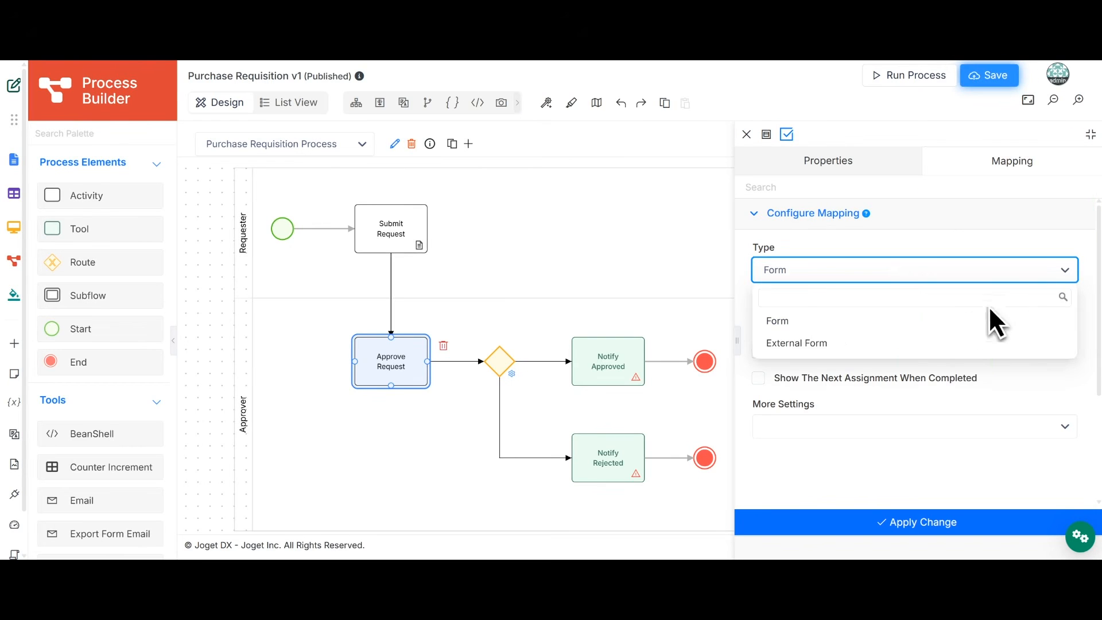
click(928, 318)
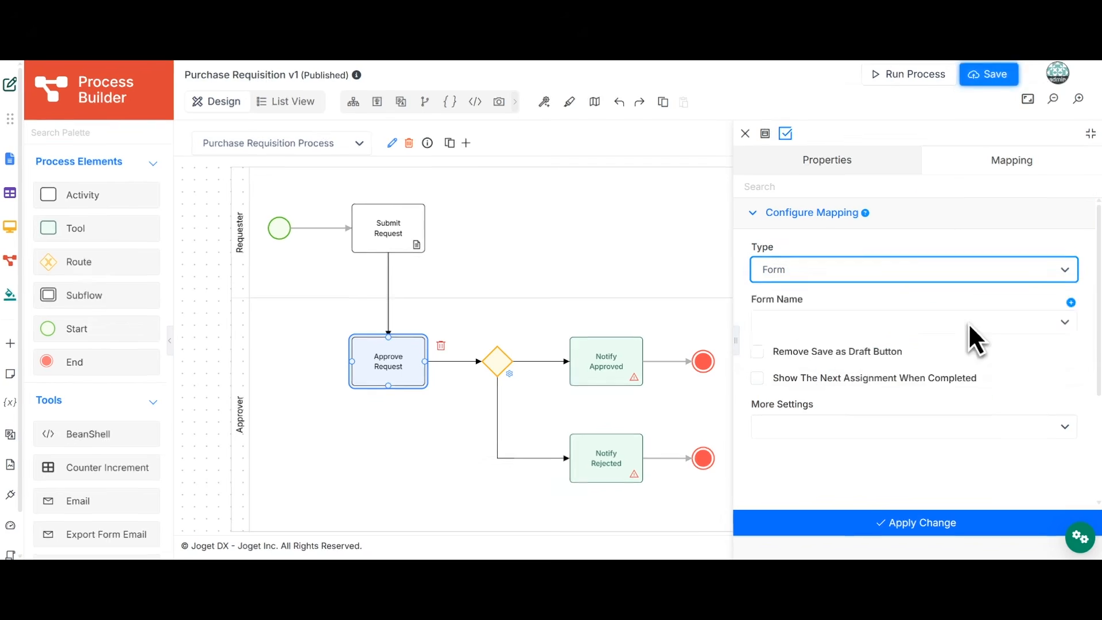
click(1043, 312)
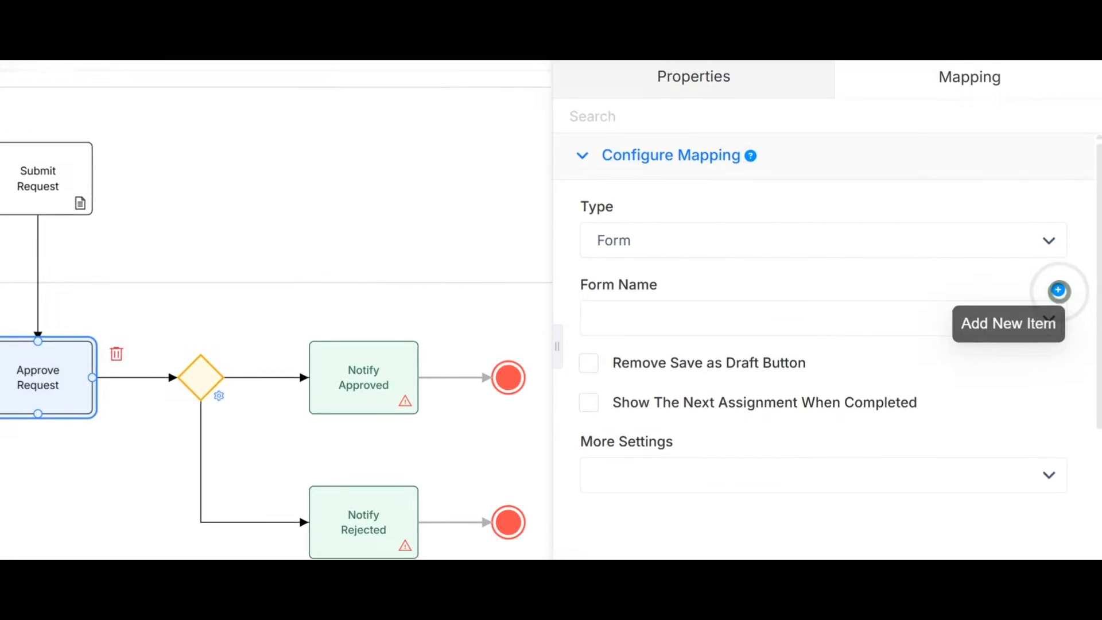
click(1056, 309)
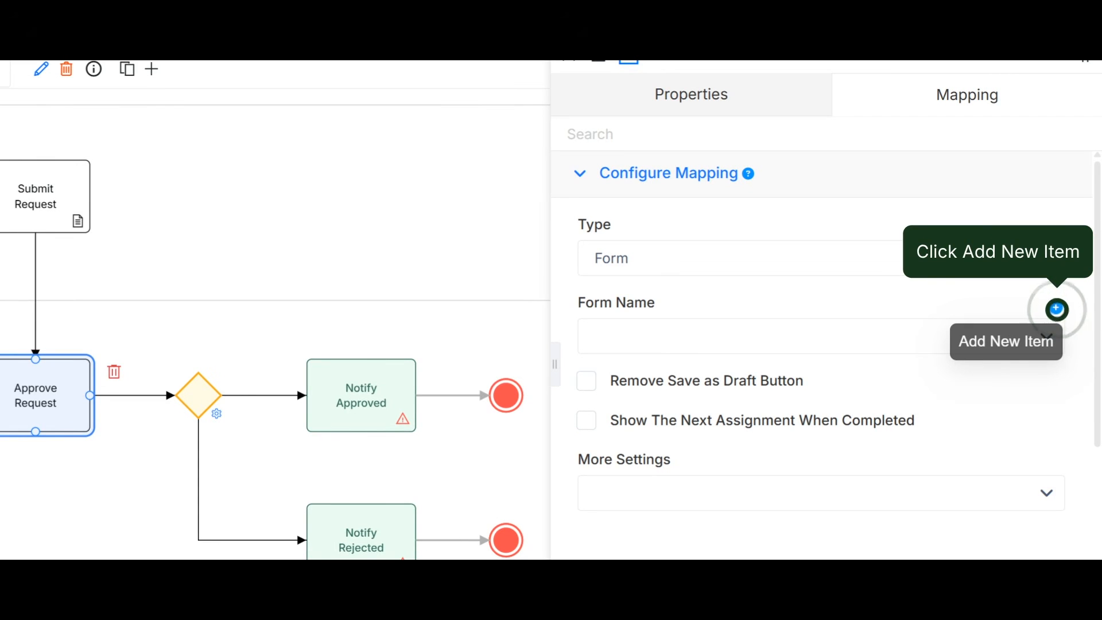
click(1055, 308)
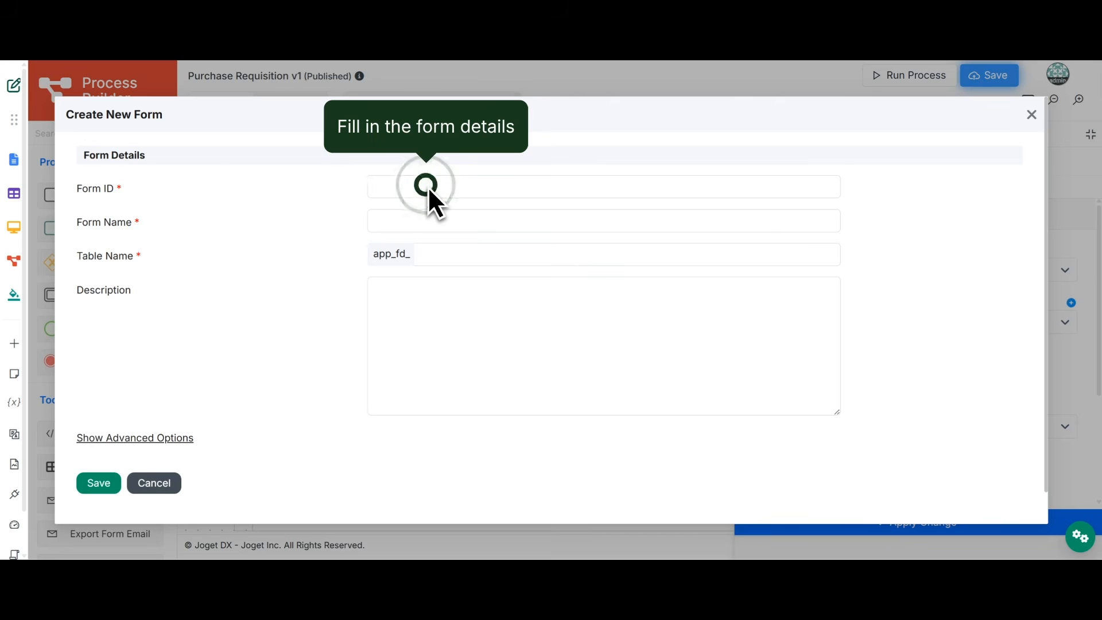
Create the form with ID approveRequest, name Approve Request and table name approve_request.
click(428, 186)
text(approveRequest)
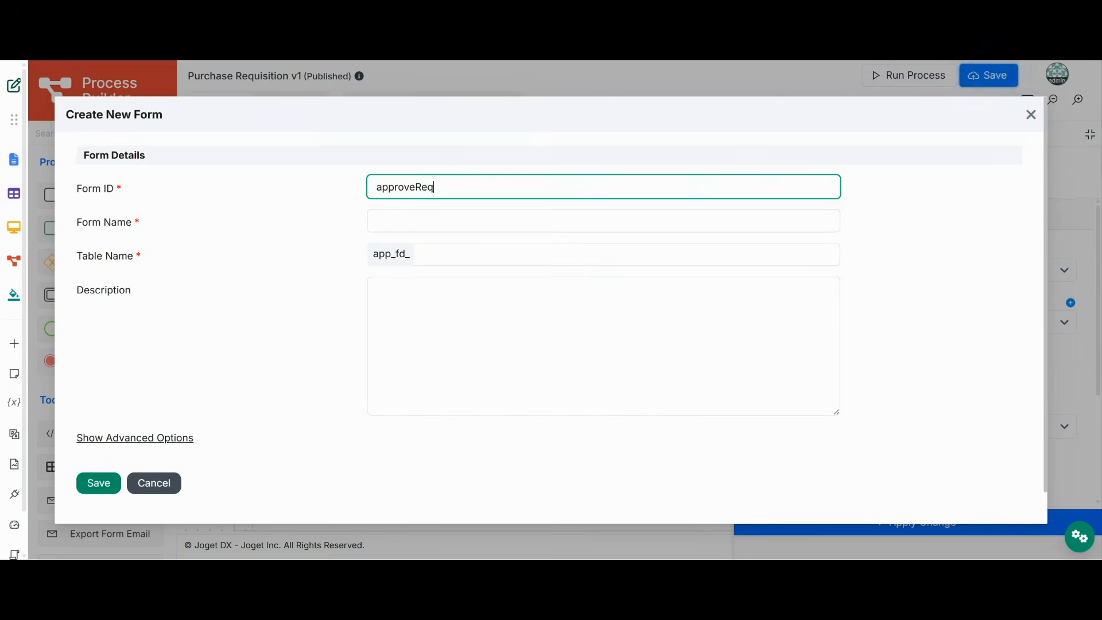
key(Tab)
text(Approve Request)
key(Tab)
text(approve_request)
click(110, 487)
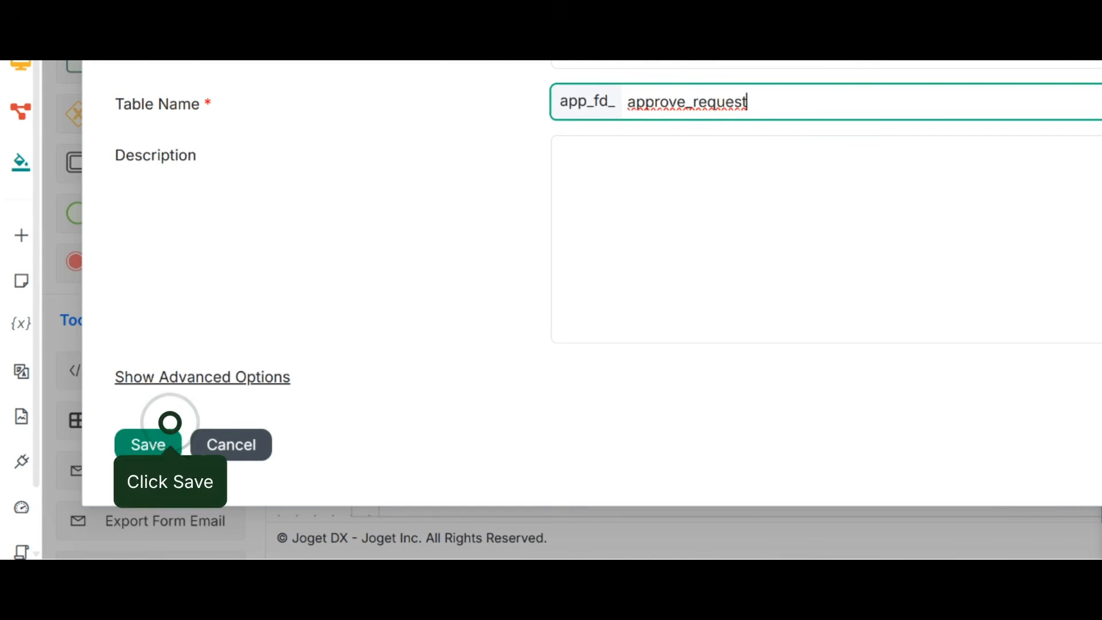
click(172, 442)
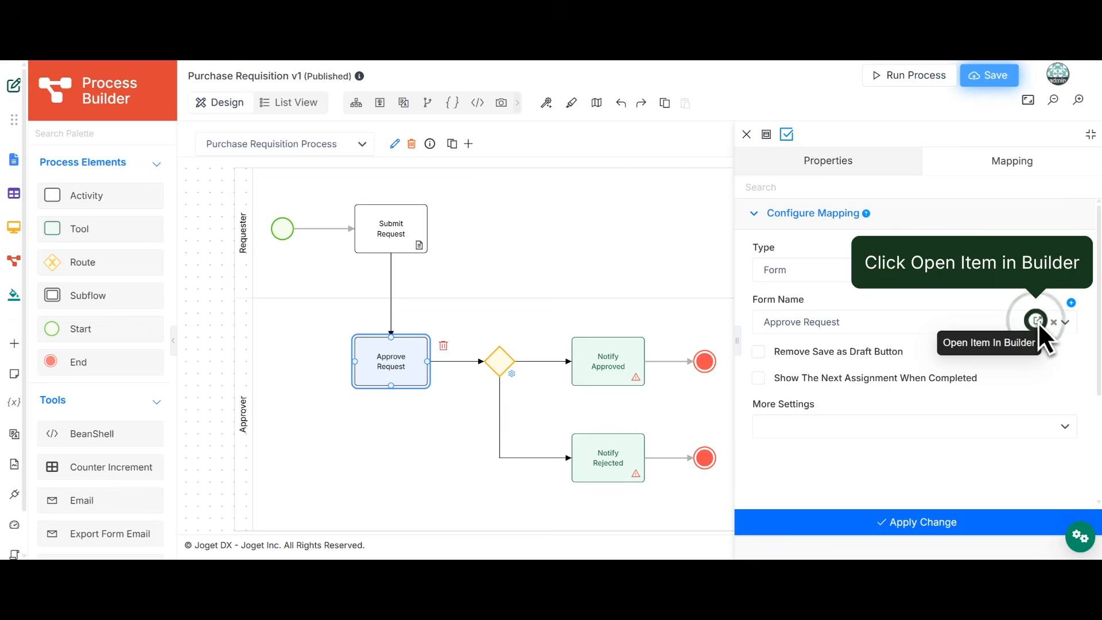
Open the Approve Request form for design and set its section's label to Purchase Request Approval and ID to purchase_request_approval.
click(1038, 322)
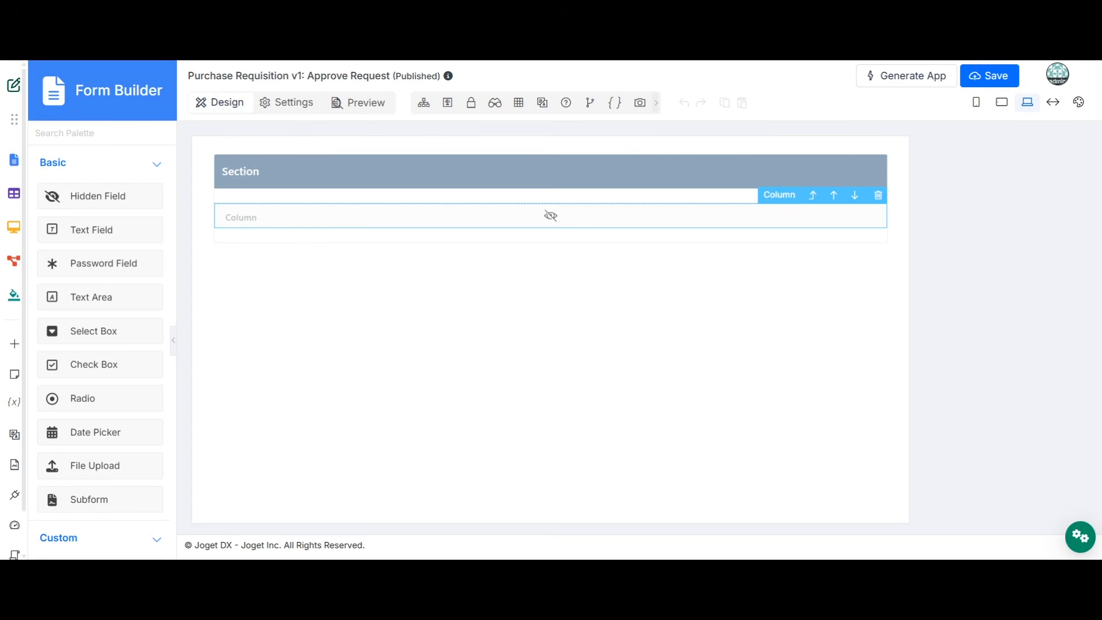
click(287, 166)
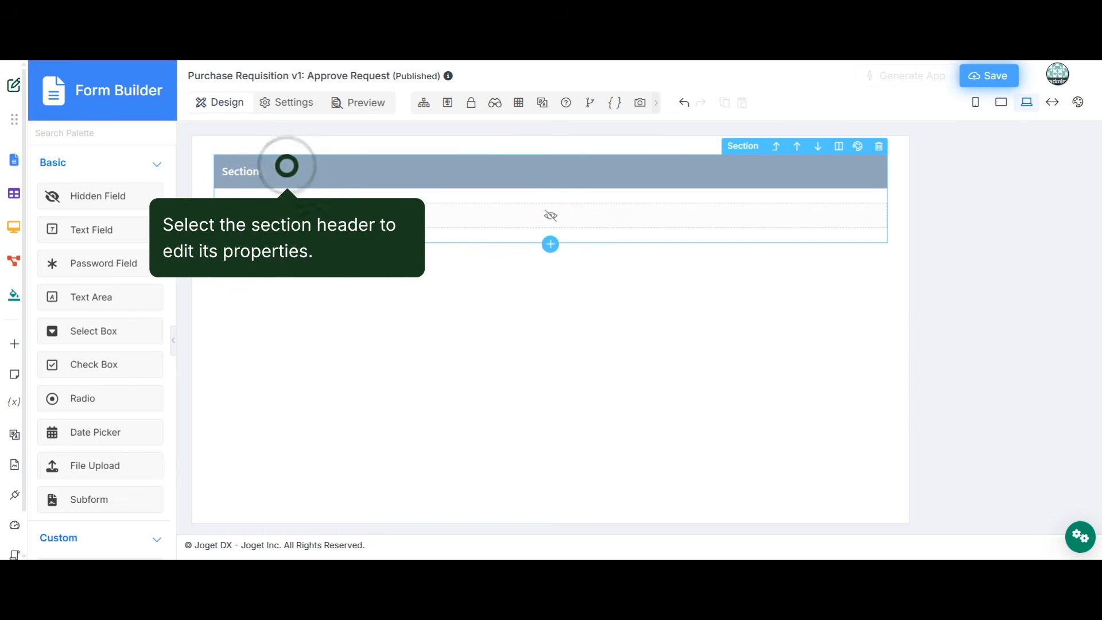
click(287, 166)
text(Purchase Request Approval)
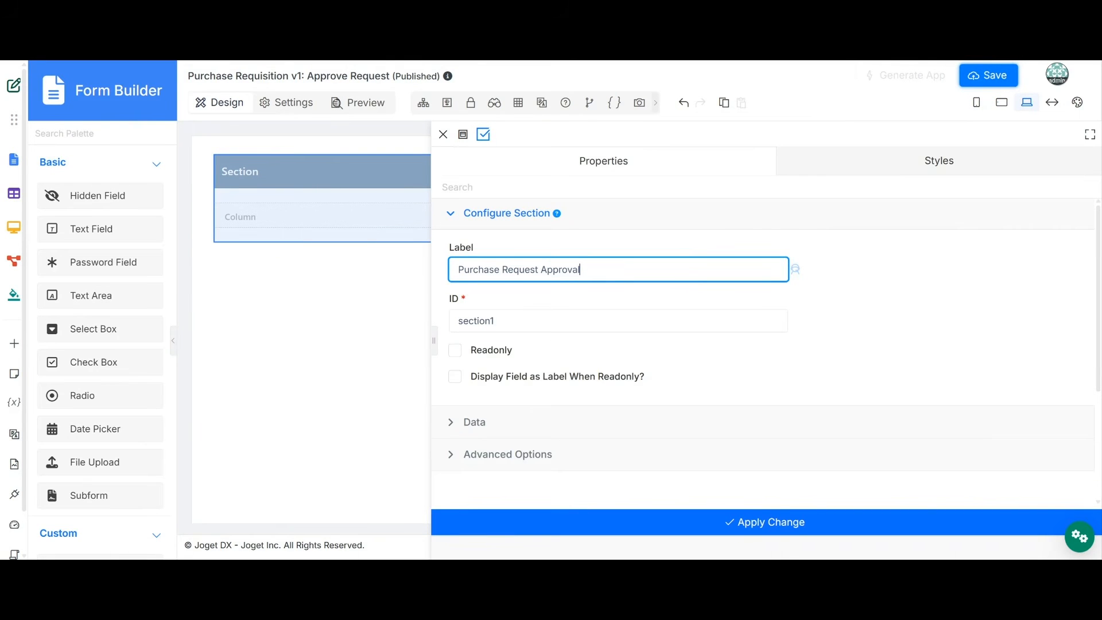
click(619, 321)
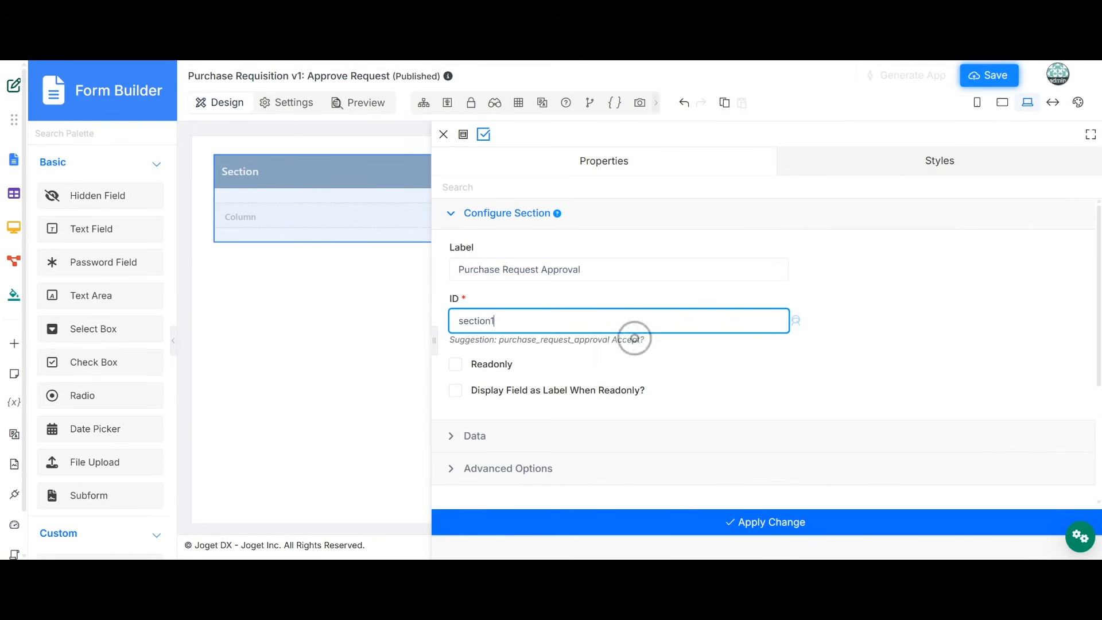
click(633, 340)
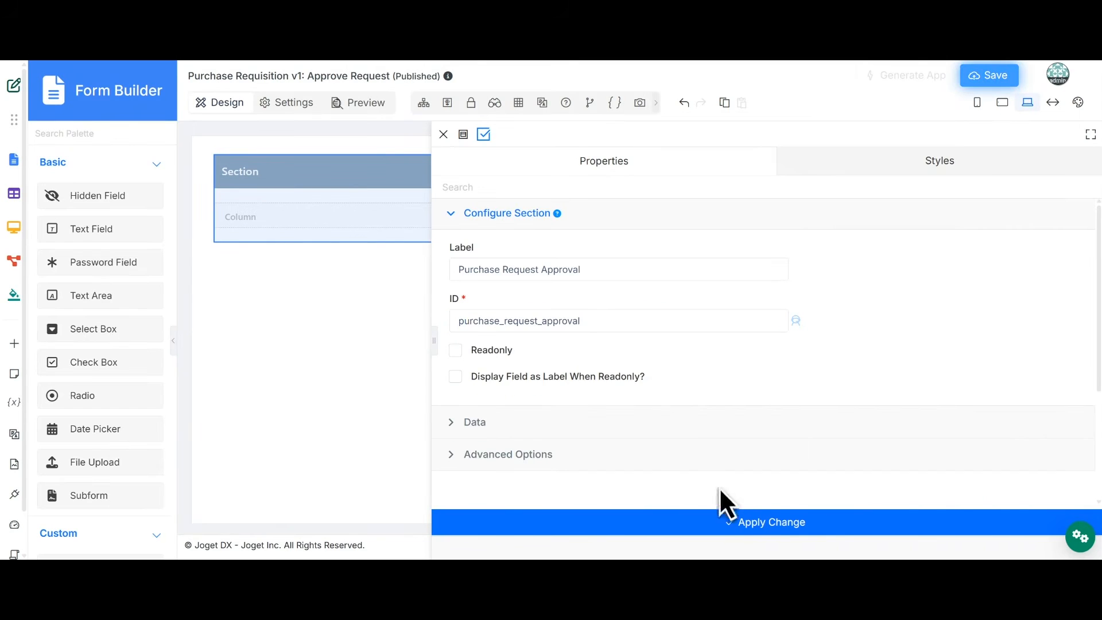
click(752, 519)
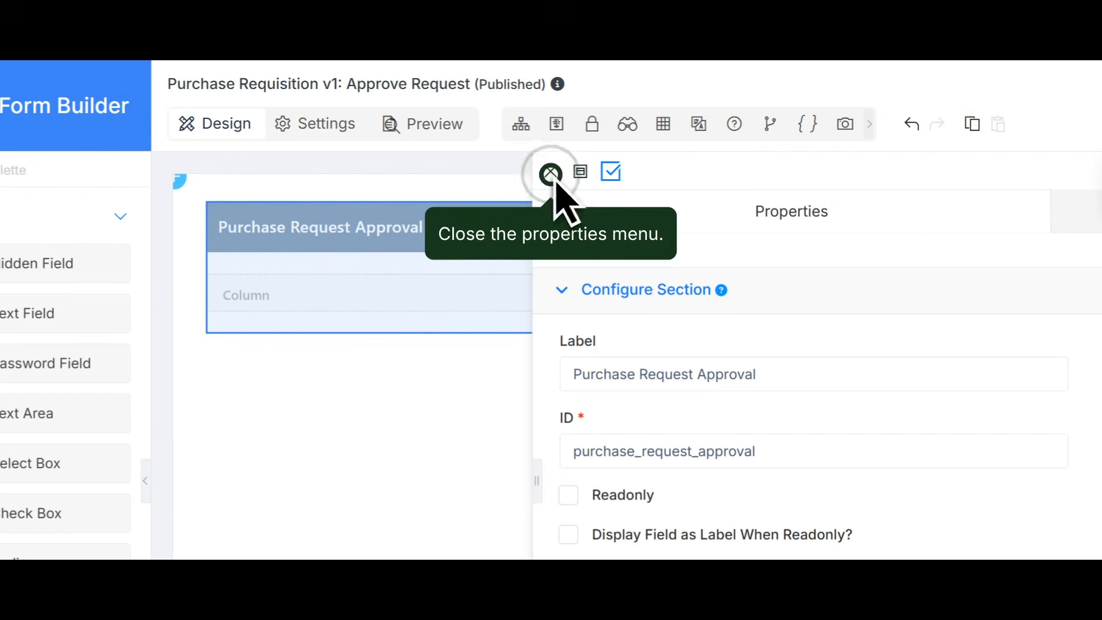
click(552, 182)
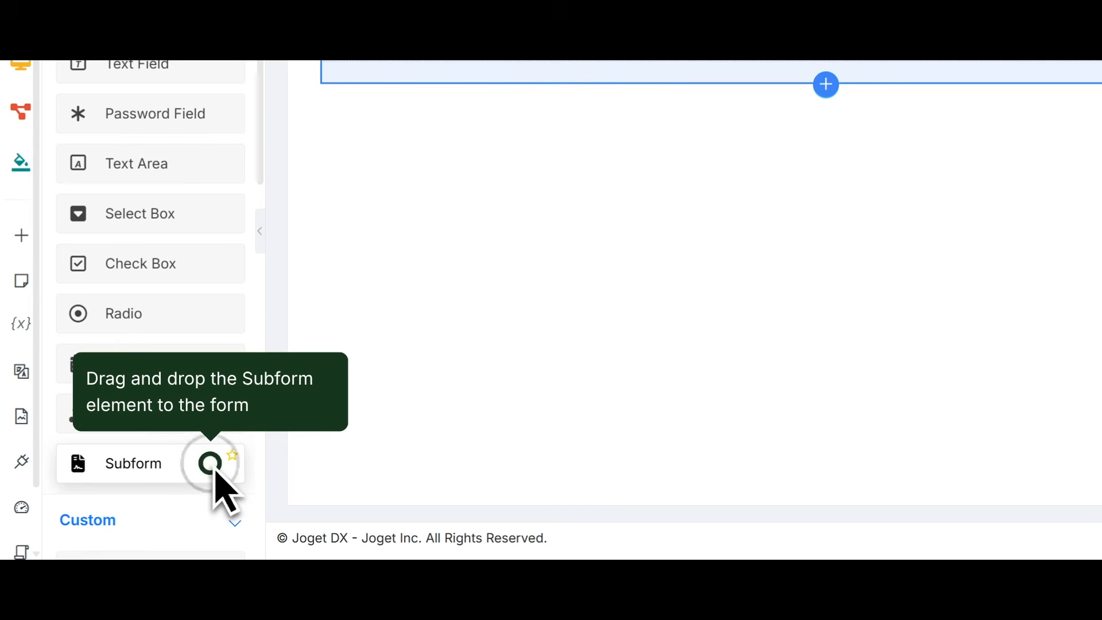
Add a Subform element to the Purchase Request Approval section, link it to the Request form and apply the change.
drag(214, 482, 614, 42)
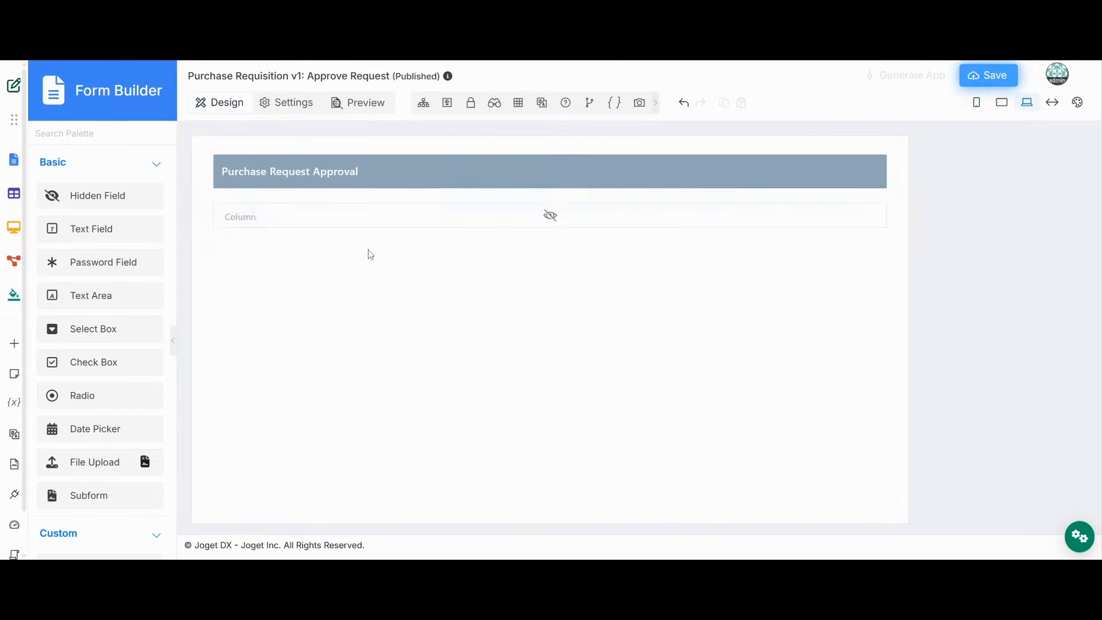
drag(409, 214, 408, 214)
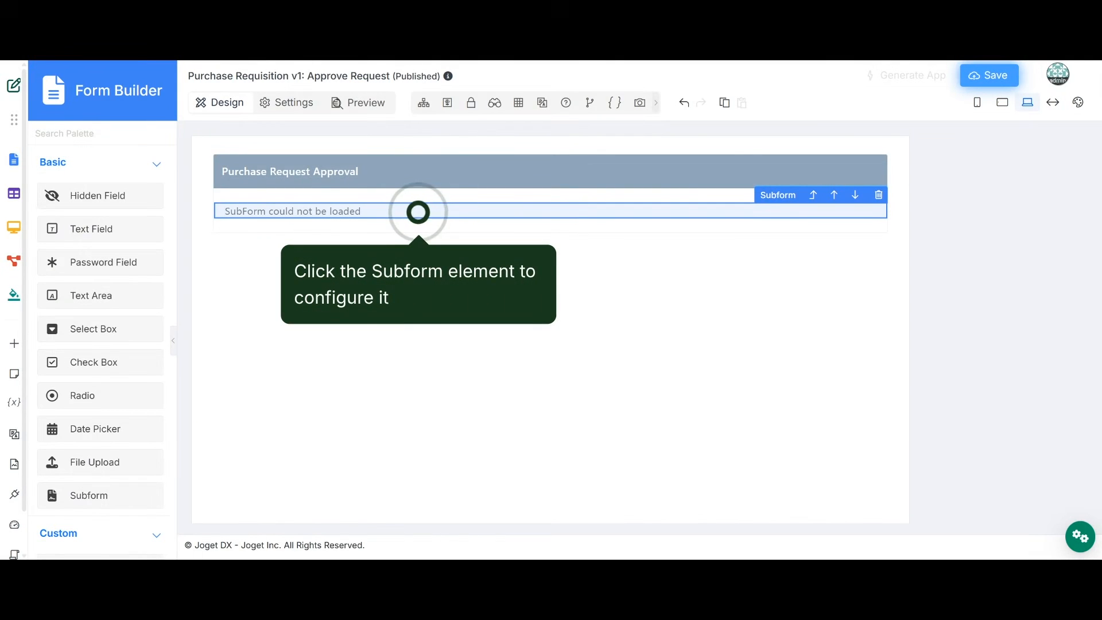
click(418, 212)
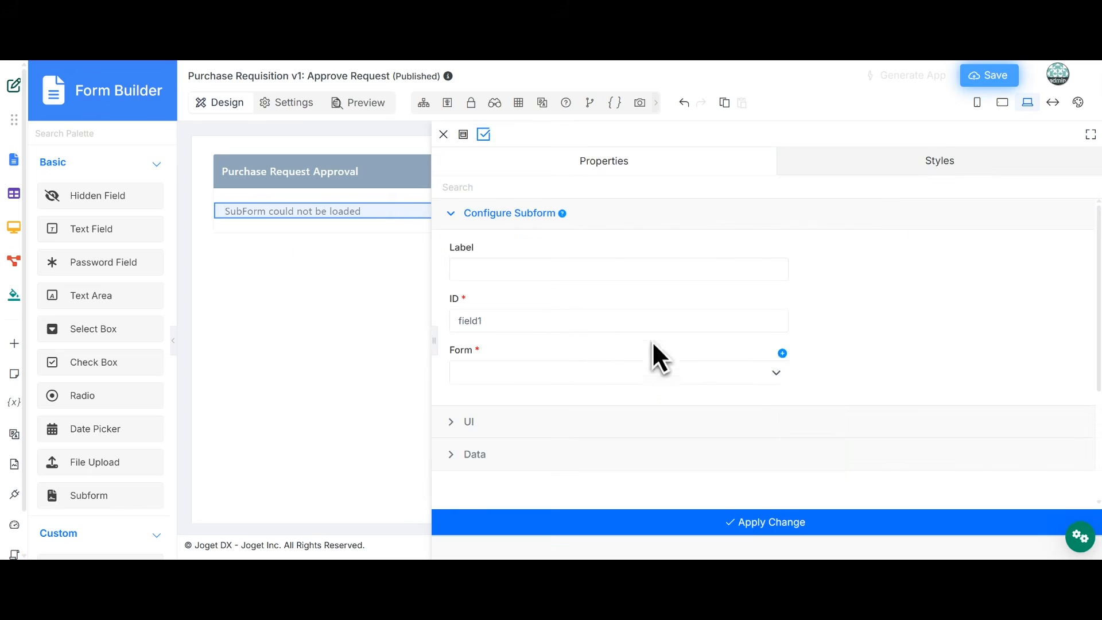
click(775, 372)
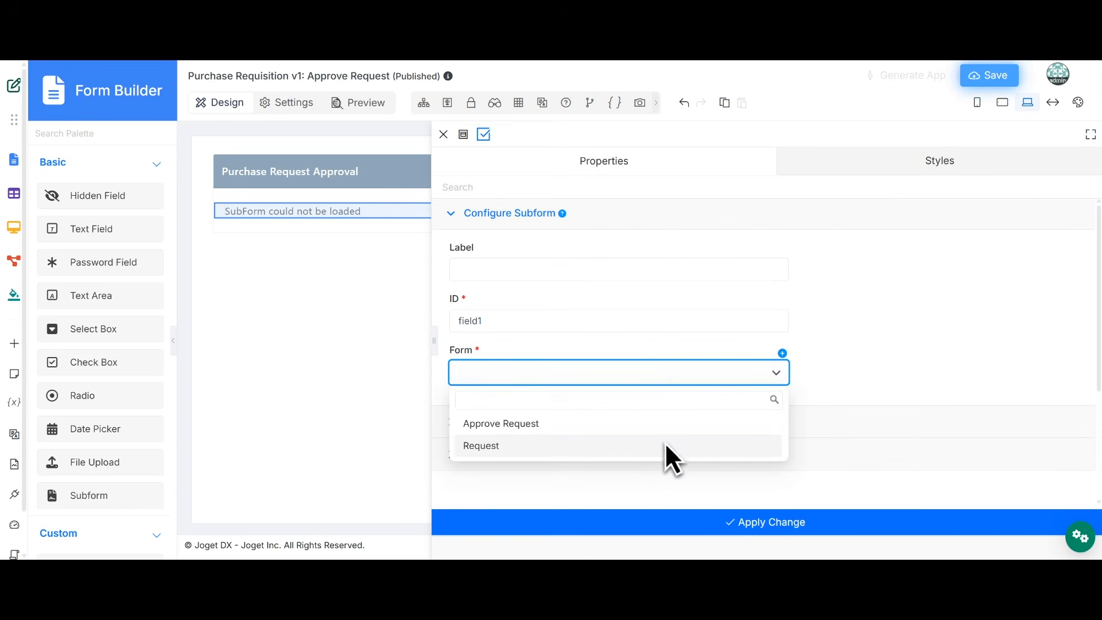
click(636, 446)
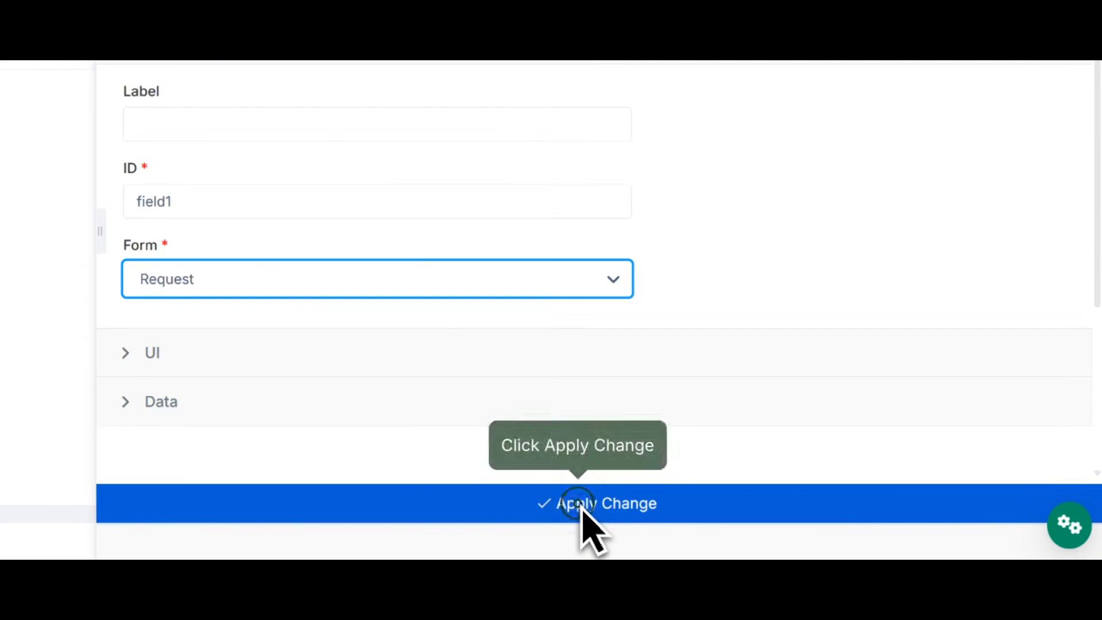
click(579, 505)
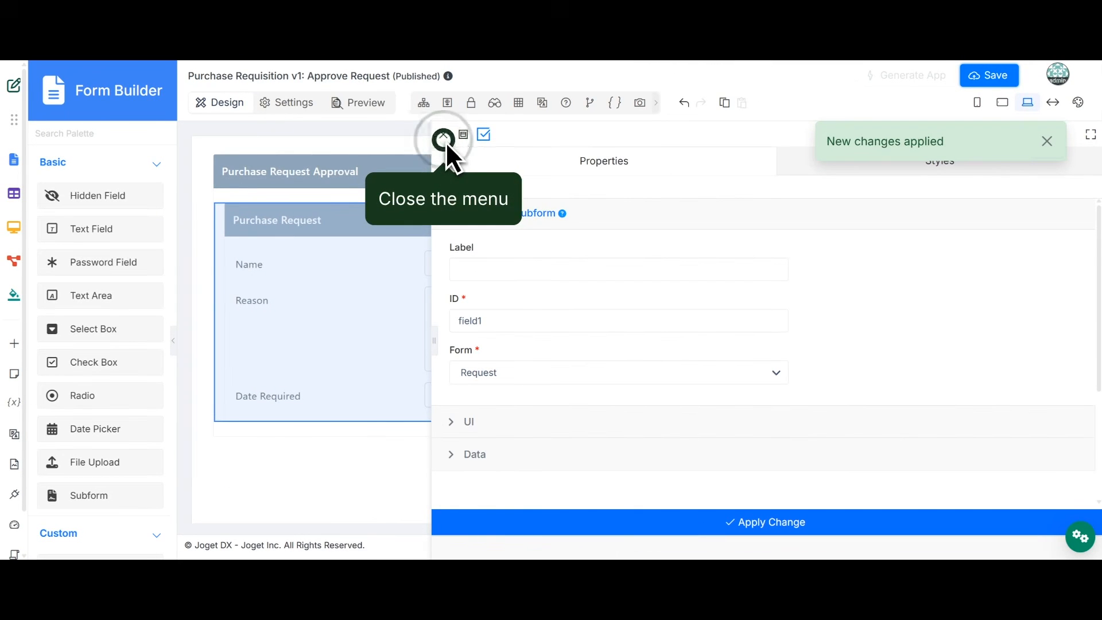
click(445, 141)
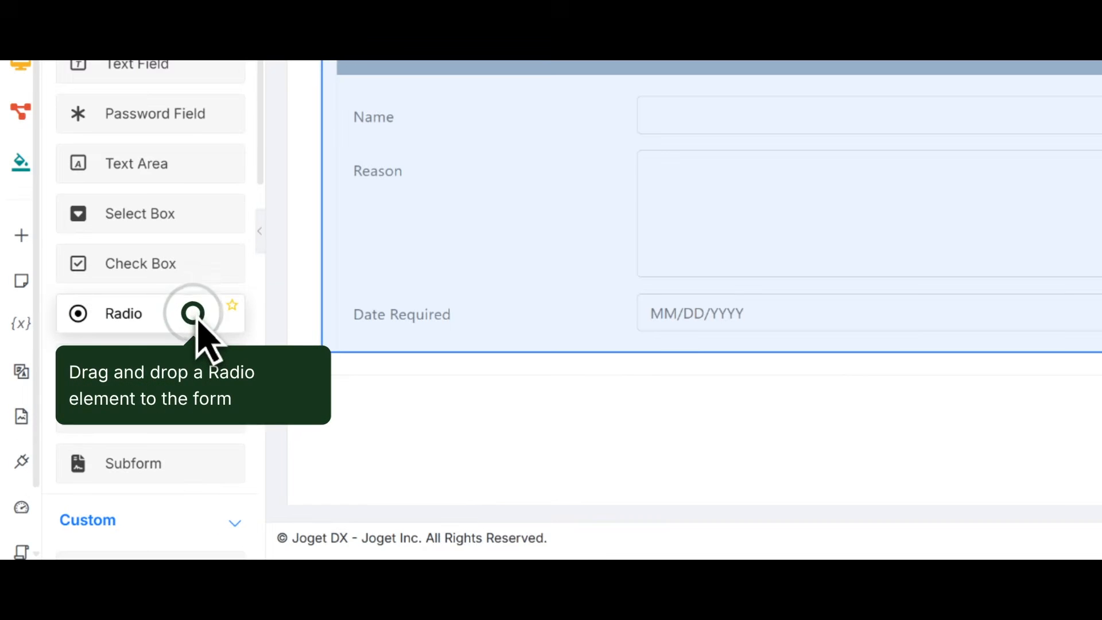
Add a Radio element below the subform with the label Decision and the suggested ID decision.
drag(194, 315, 534, 345)
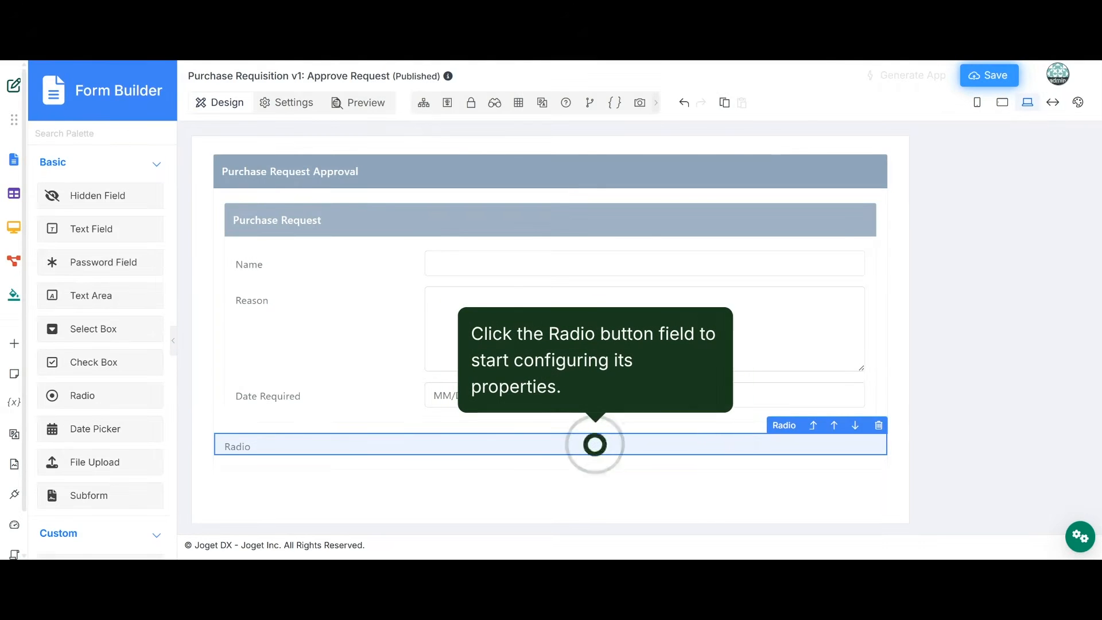
click(598, 451)
text(Decision)
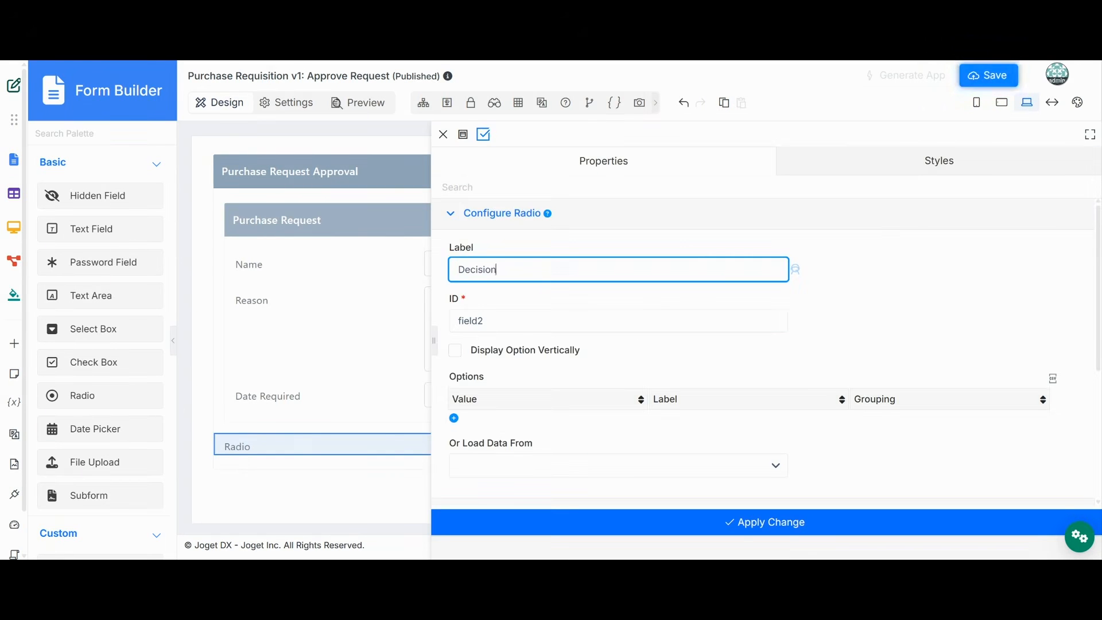
key(Tab)
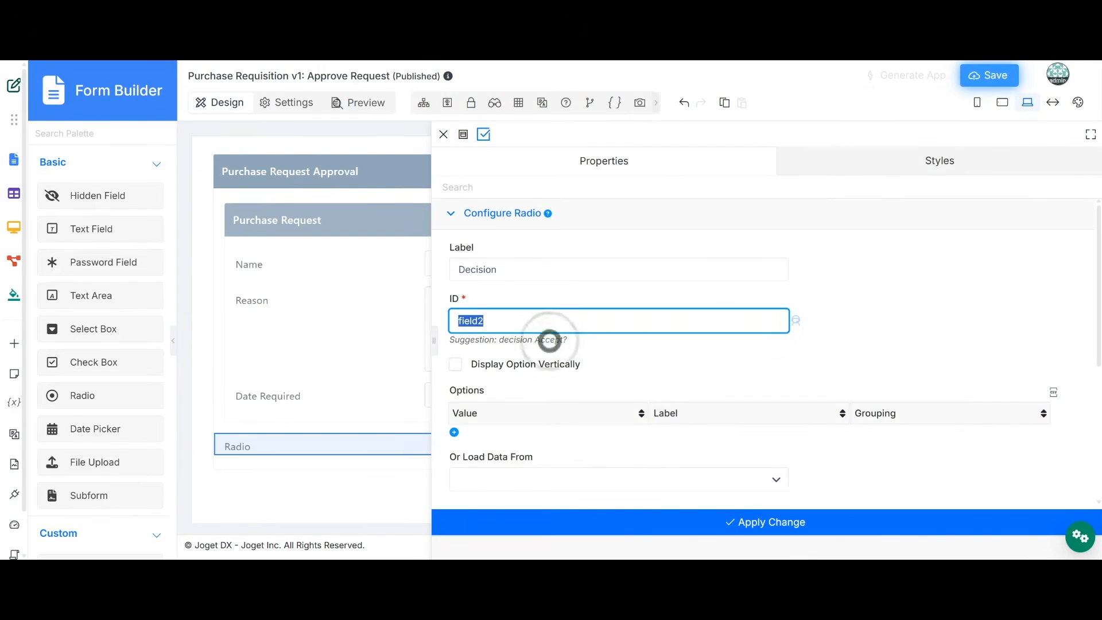
click(549, 340)
Add a first option to the Decision radio with value Approved and label Approved.
scroll(498, 343, down, 2)
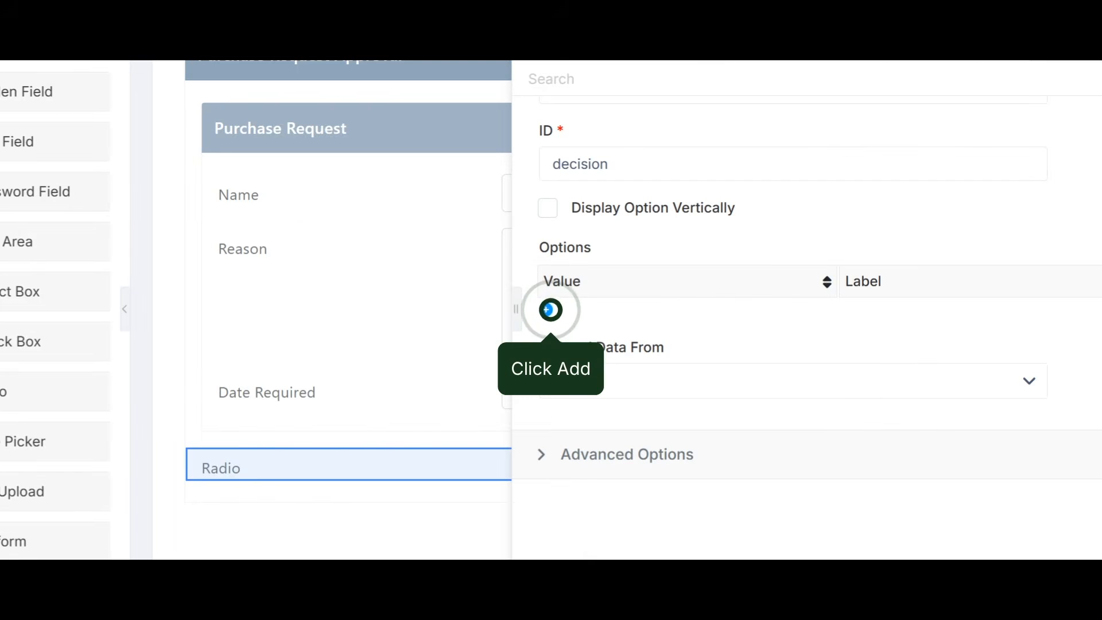
click(550, 311)
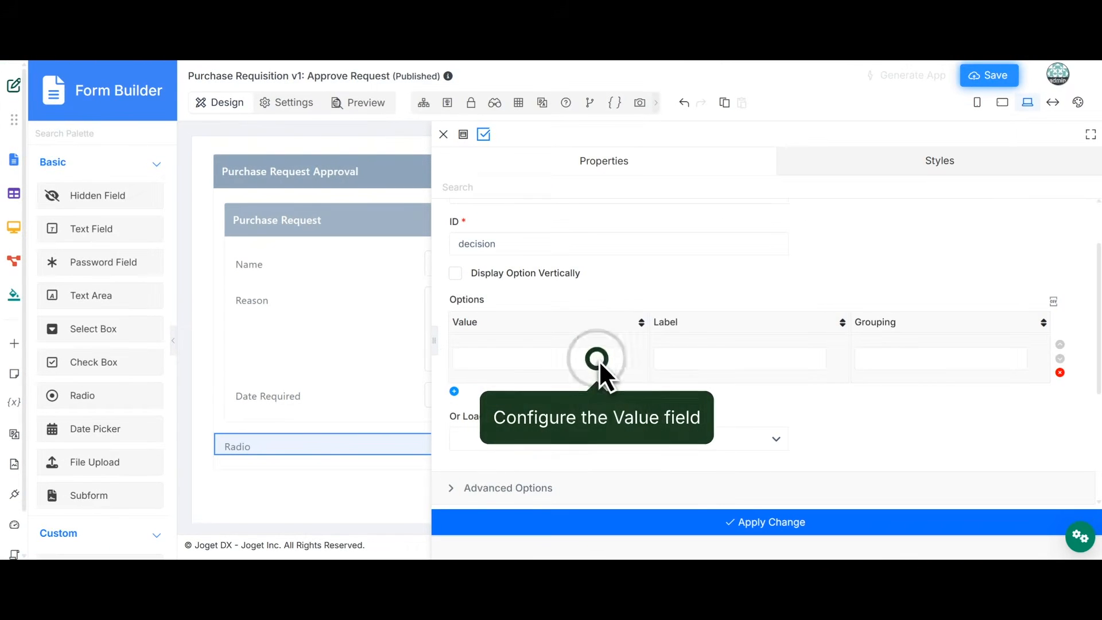
click(598, 360)
text(Approved)
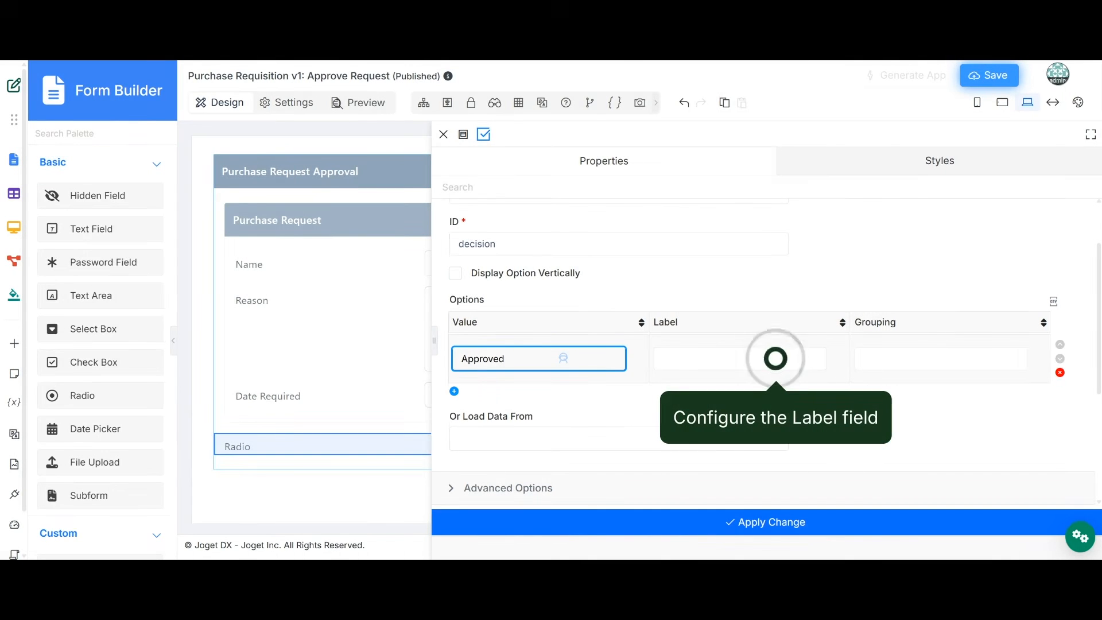
click(776, 358)
text(Approved)
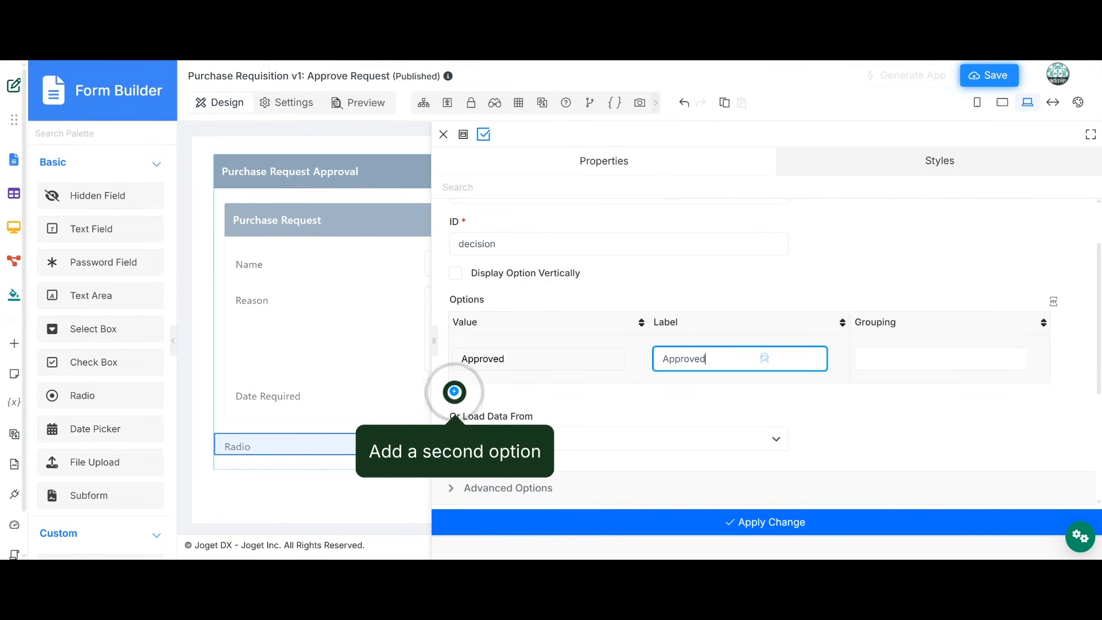
Add a second option to the Decision radio with value Rejected and label Rejected.
click(454, 392)
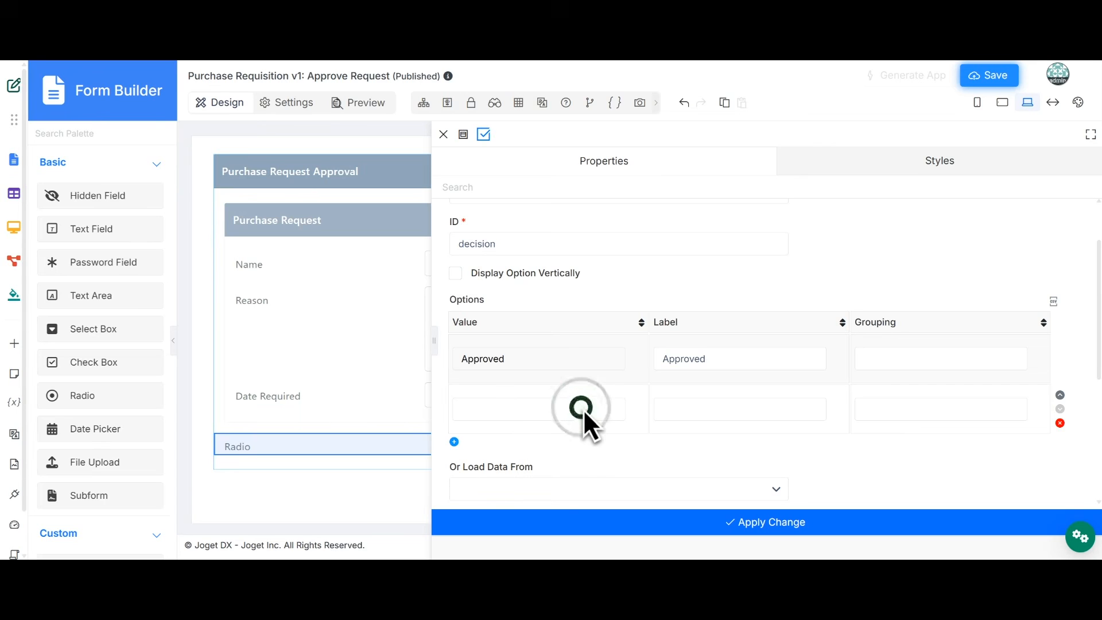
click(583, 408)
text(Re)
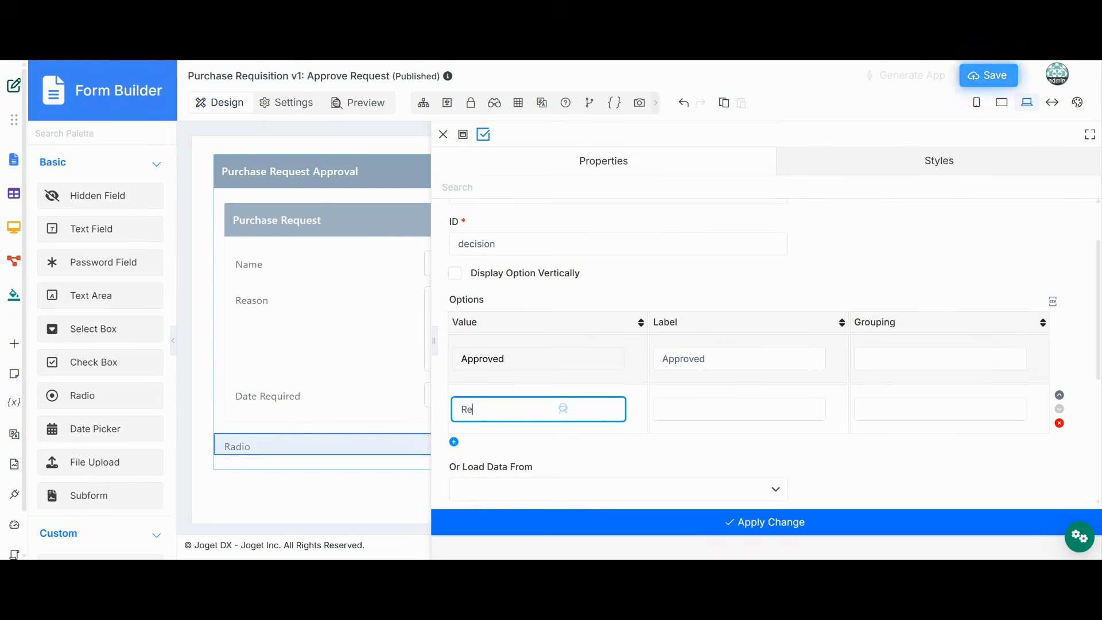
text(jected)
key(Tab)
text(Rejected)
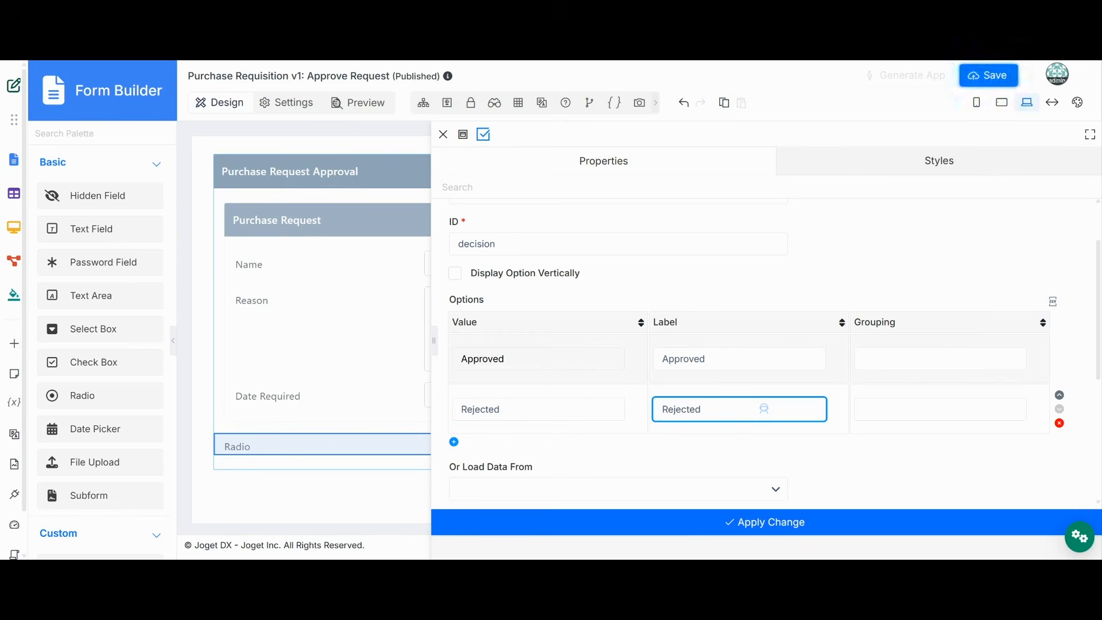
Set the Decision radio's workflow variable to status in its advanced options, apply the change and close its properties.
scroll(465, 318, down, 4)
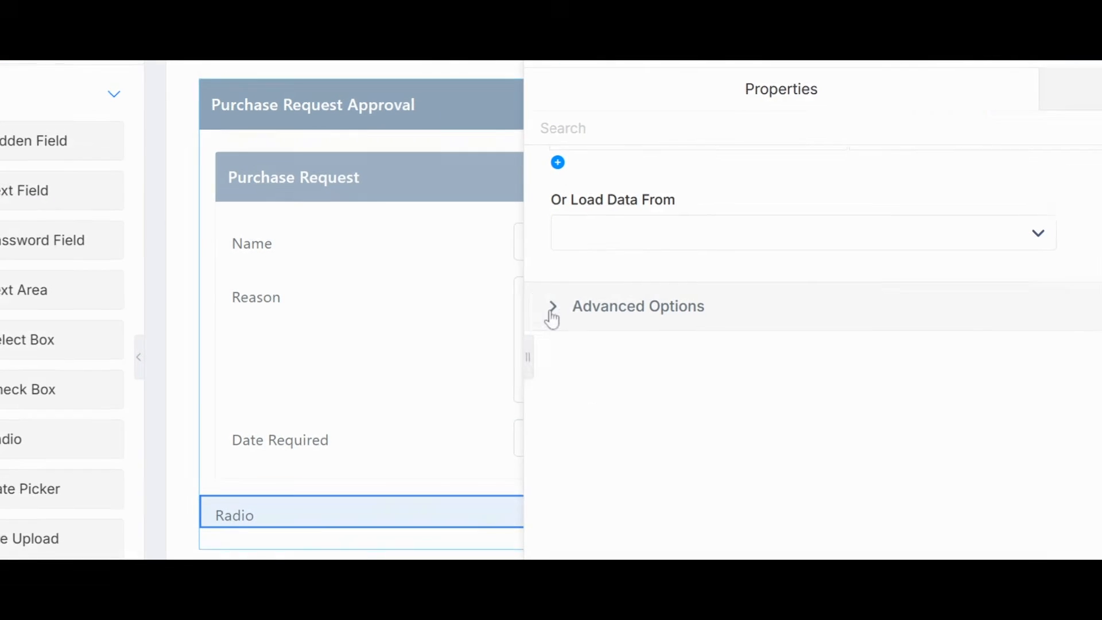
click(552, 310)
scroll(450, 316, down, 8)
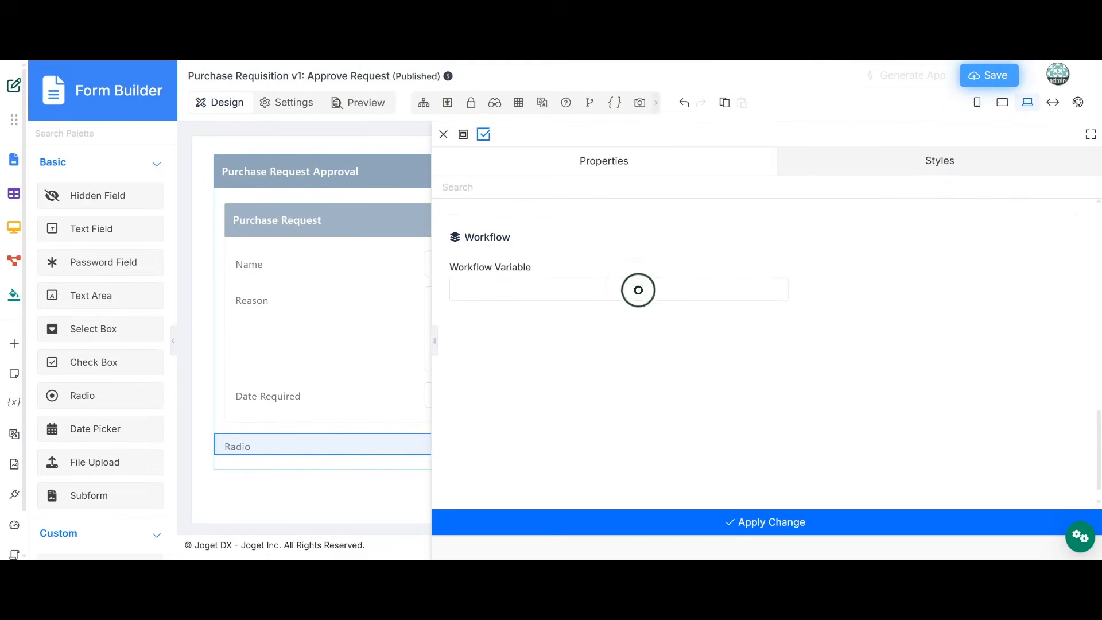
click(638, 290)
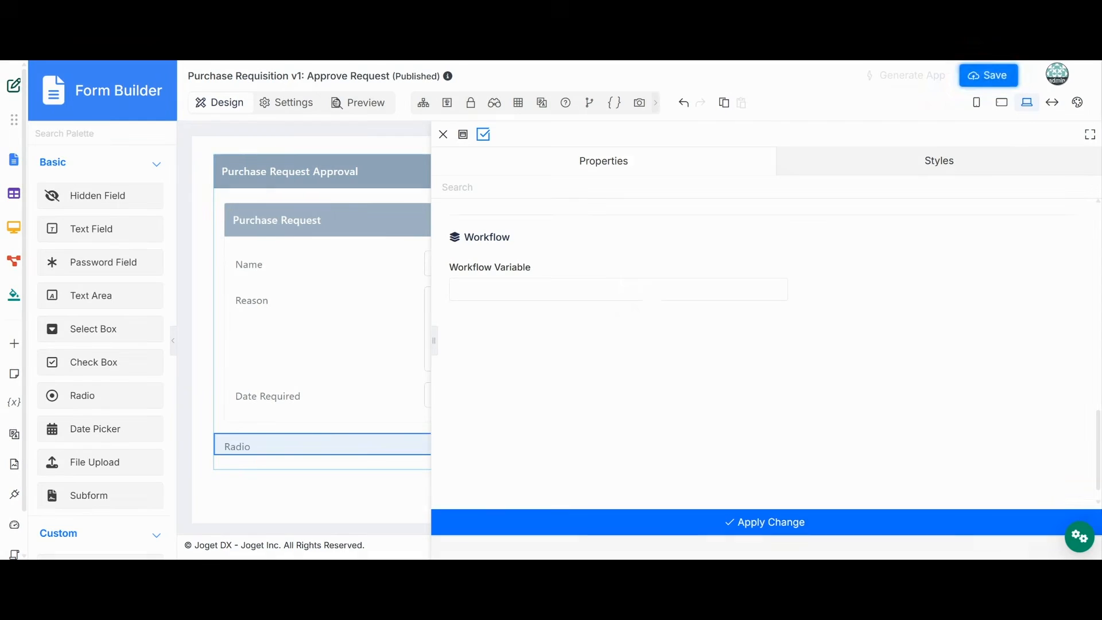
text(status)
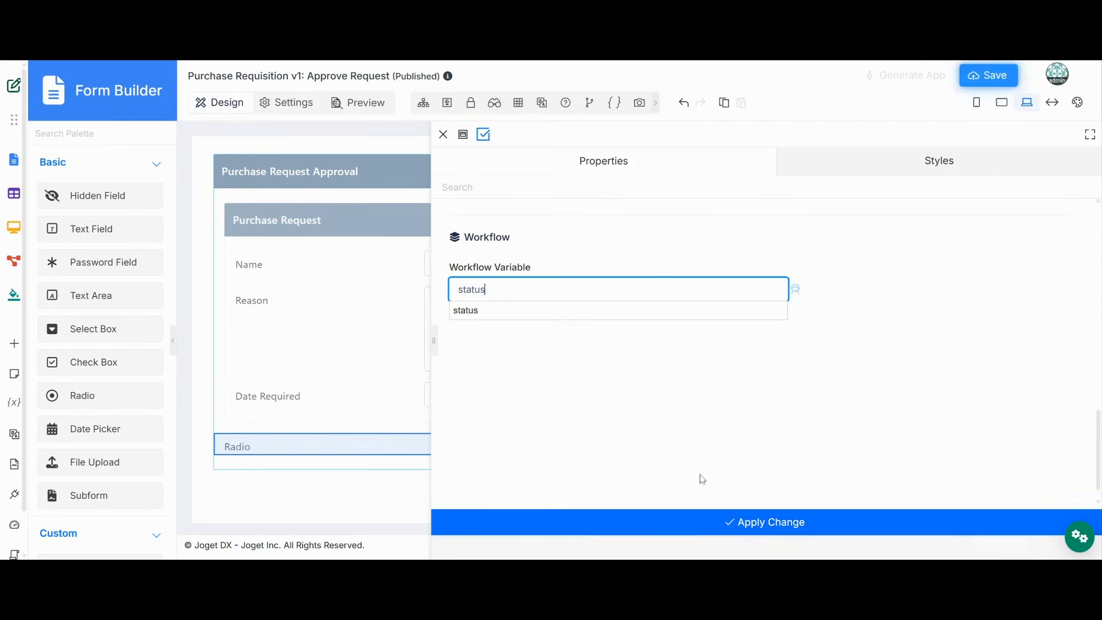
click(748, 527)
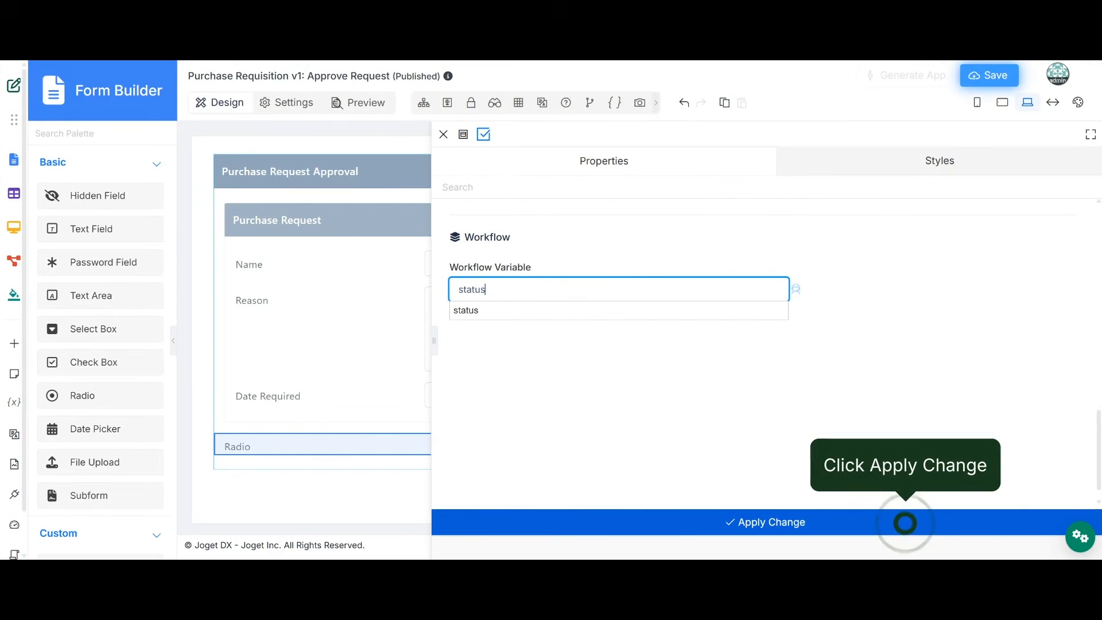
click(905, 522)
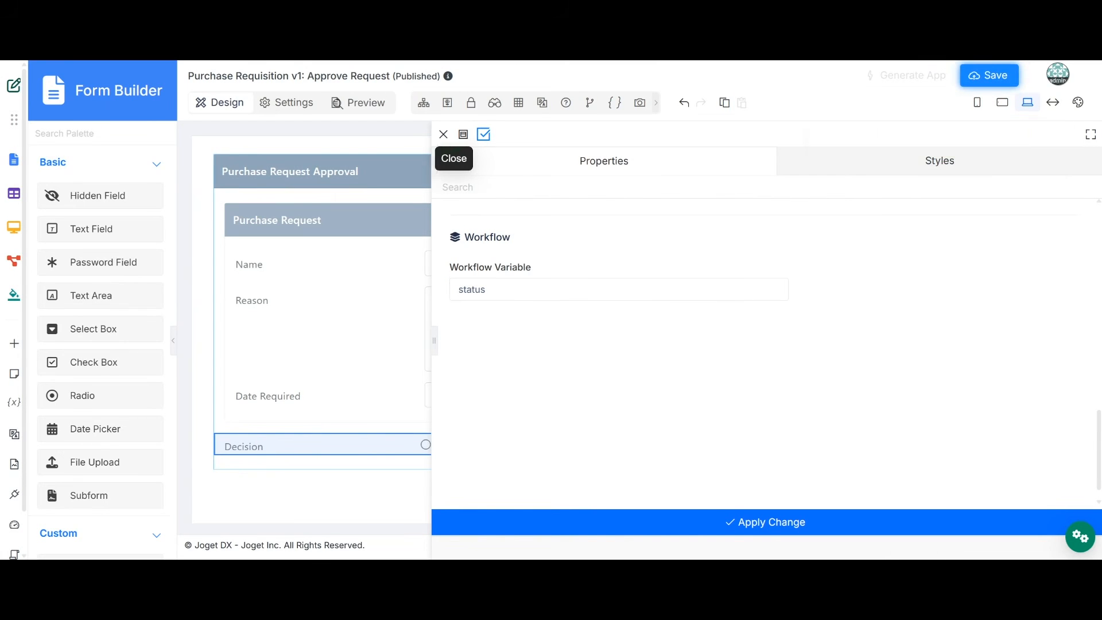
click(443, 134)
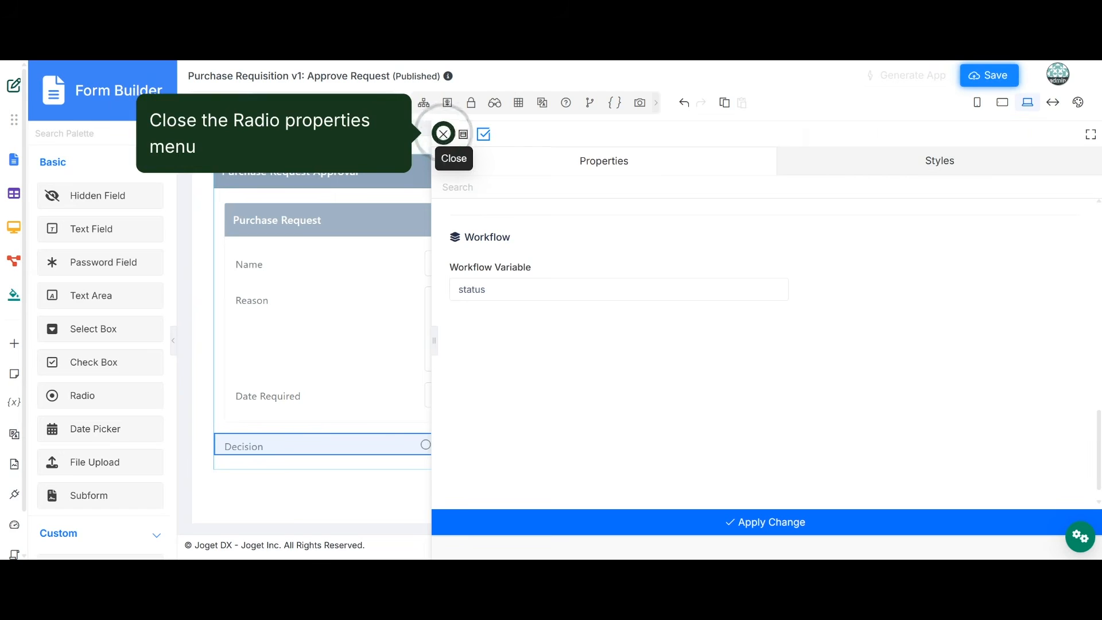
click(443, 133)
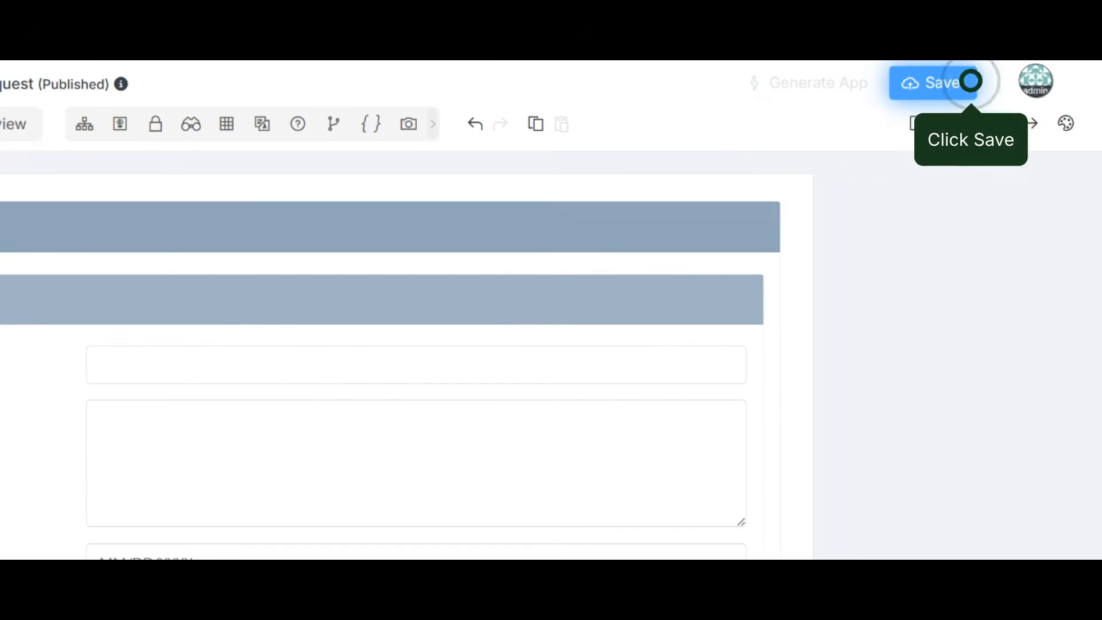
Save the Approve Request form and preview its layout before returning to the design view.
click(969, 81)
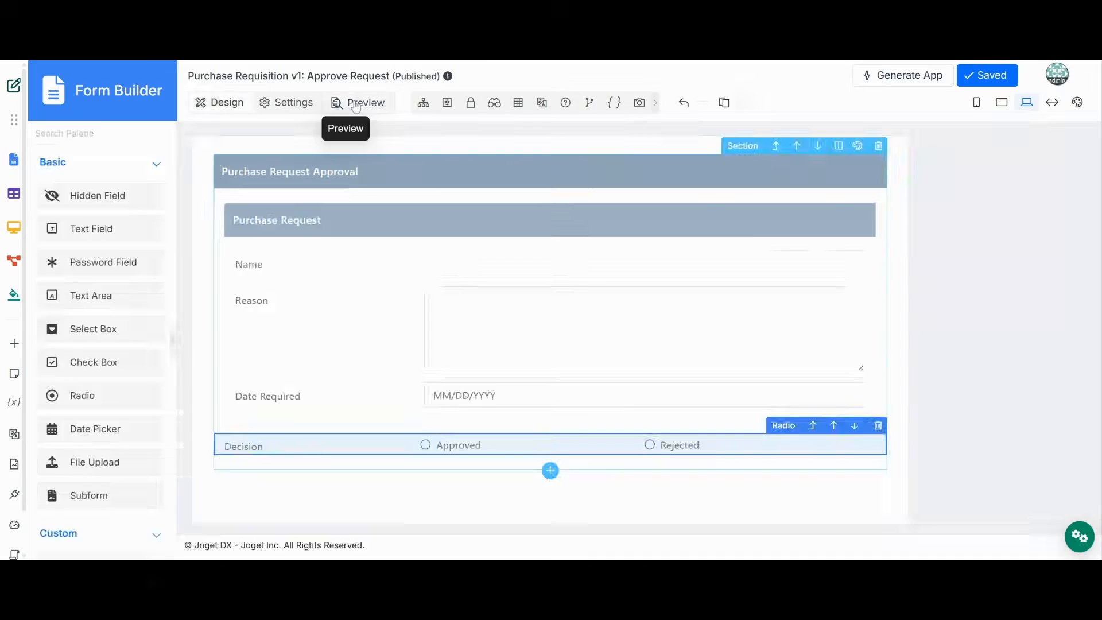
click(503, 127)
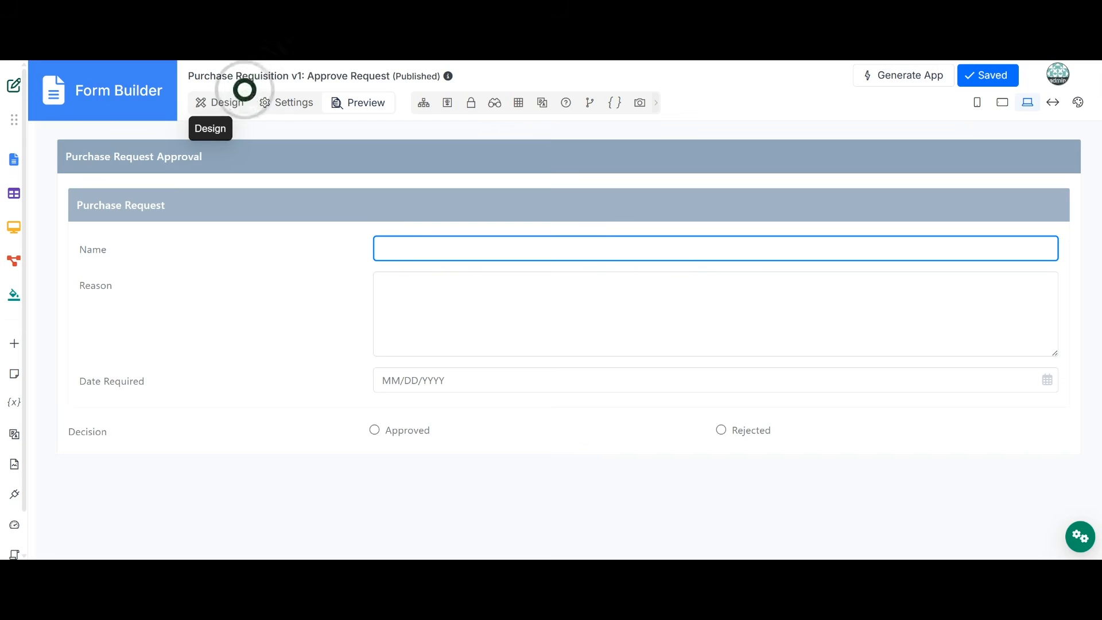
click(246, 101)
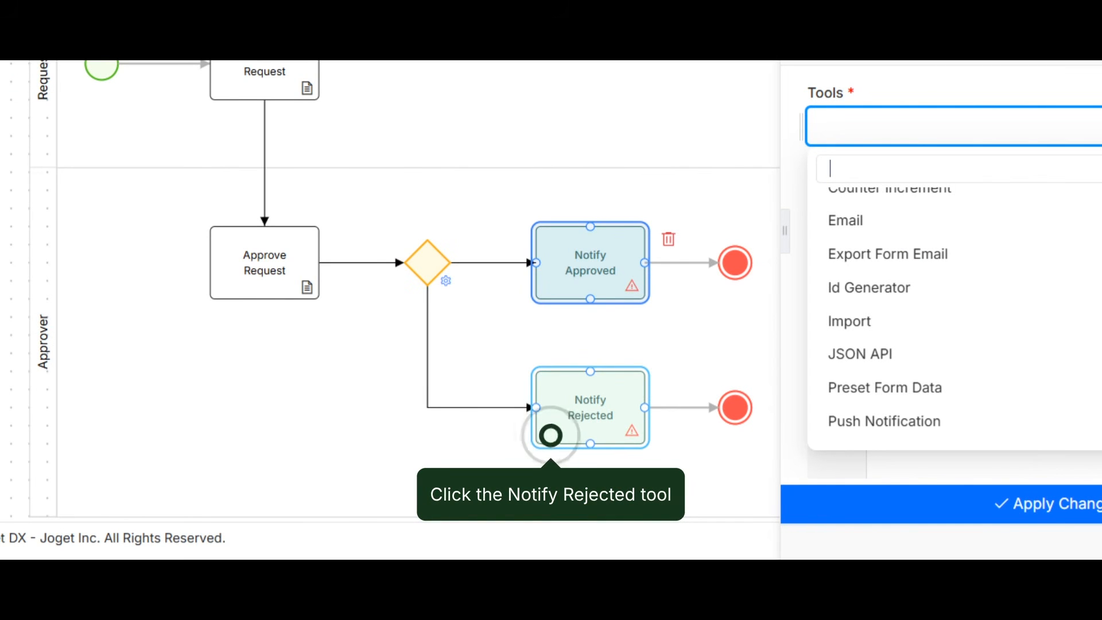
Look through the tools available for mapping the Notify Rejected tool, then close its properties without choosing one.
click(552, 436)
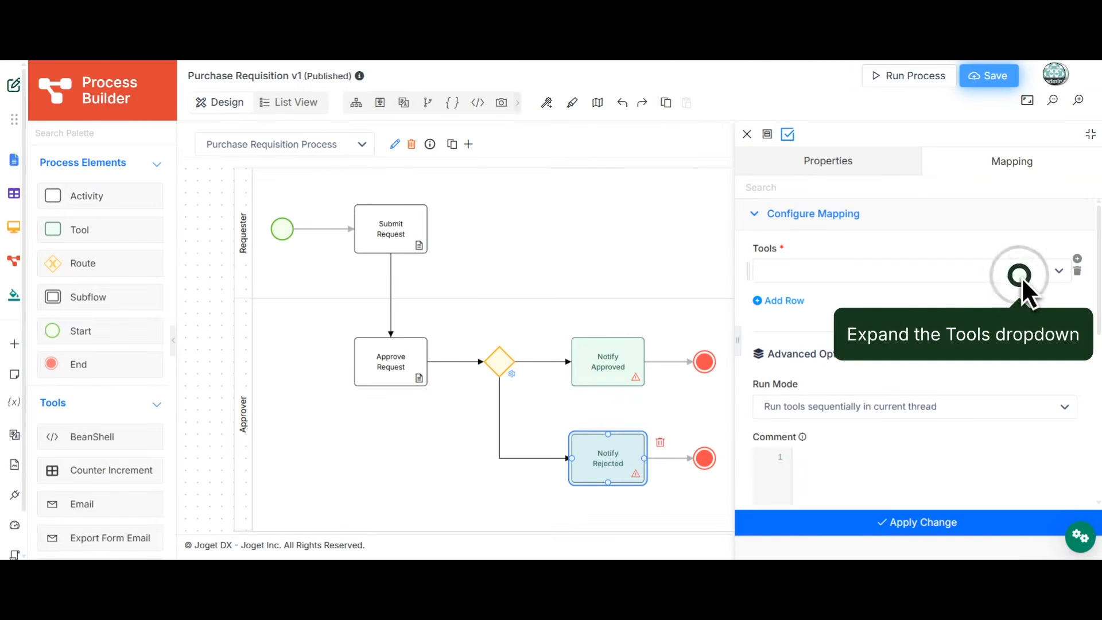
click(1020, 277)
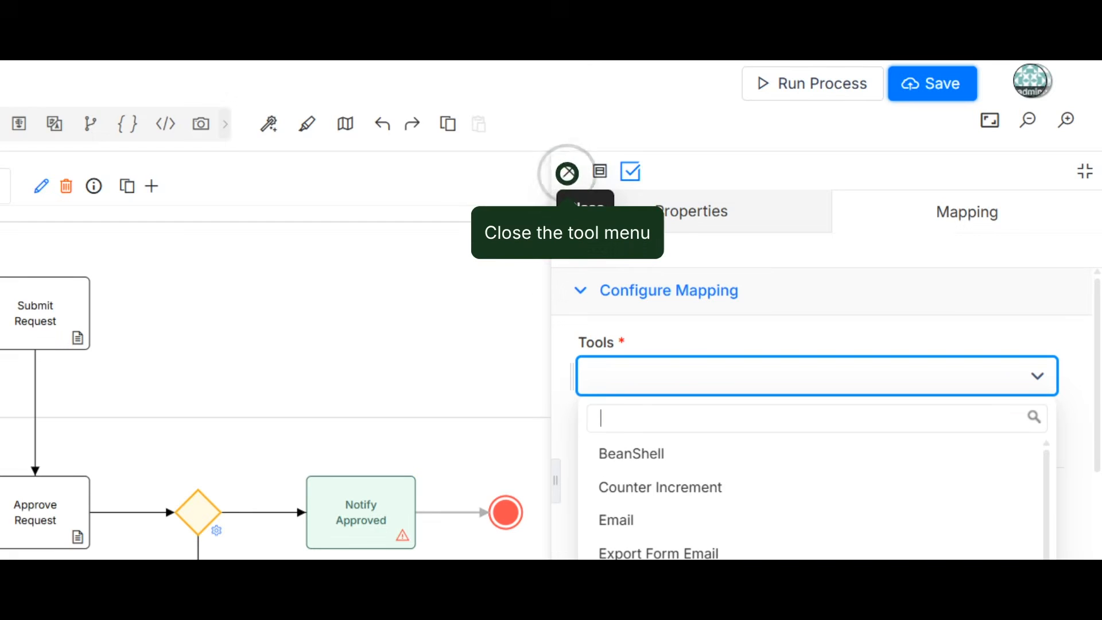
click(567, 172)
click(567, 172)
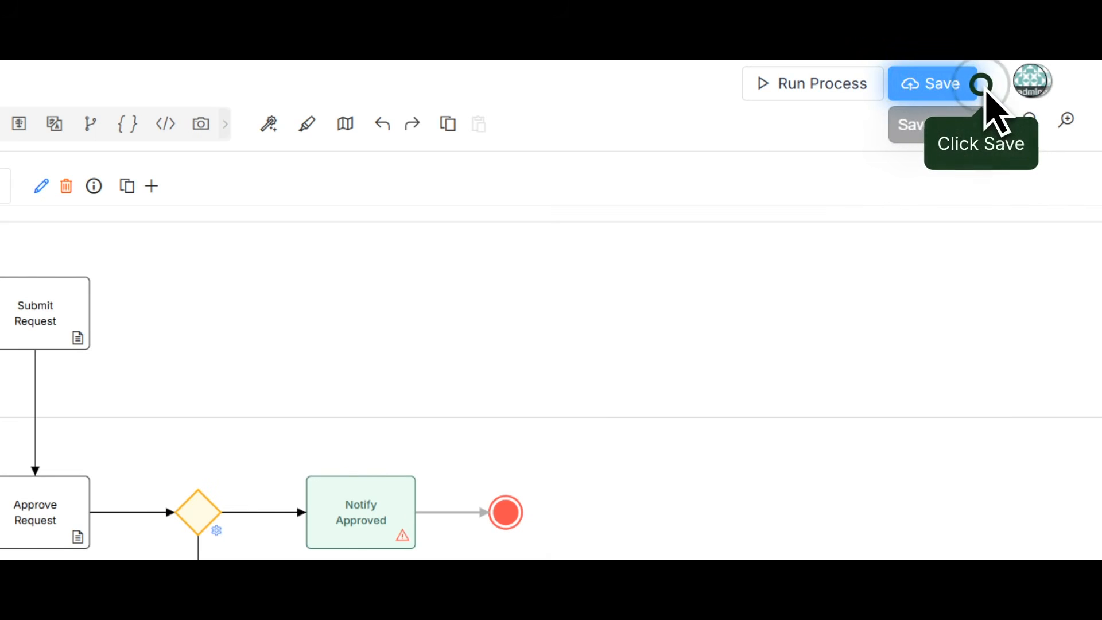
Save the process design and start a run of the Purchase Requisition Process.
click(983, 89)
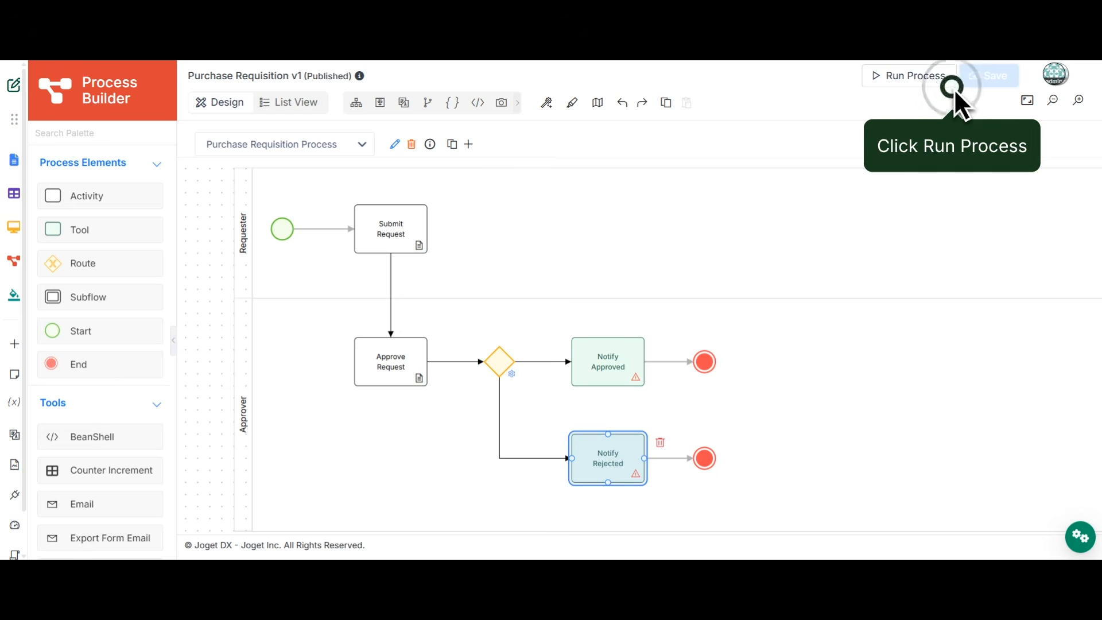
click(953, 87)
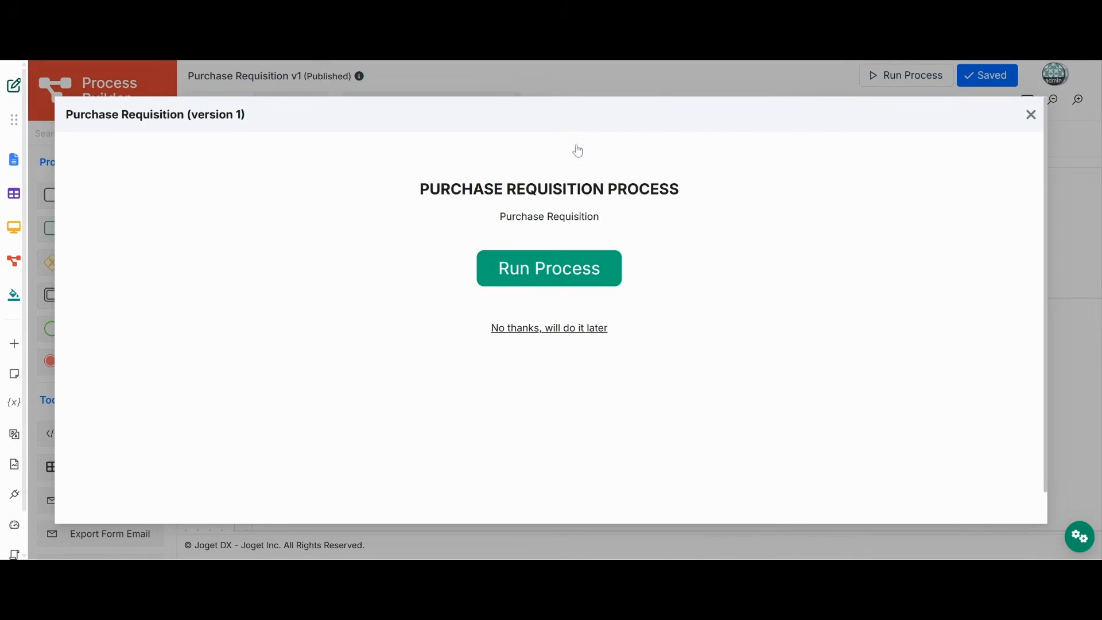
click(549, 268)
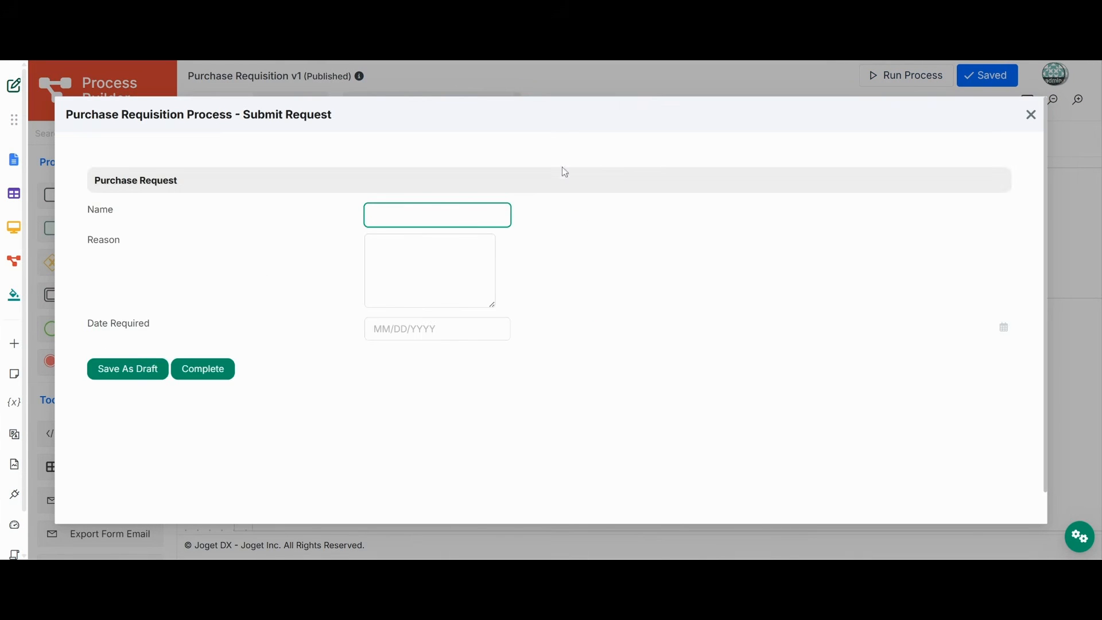
Enter Sample as the name and Travelling as the reason in the Submit Request form, and open the Date Required field.
text(Sample)
key(Tab)
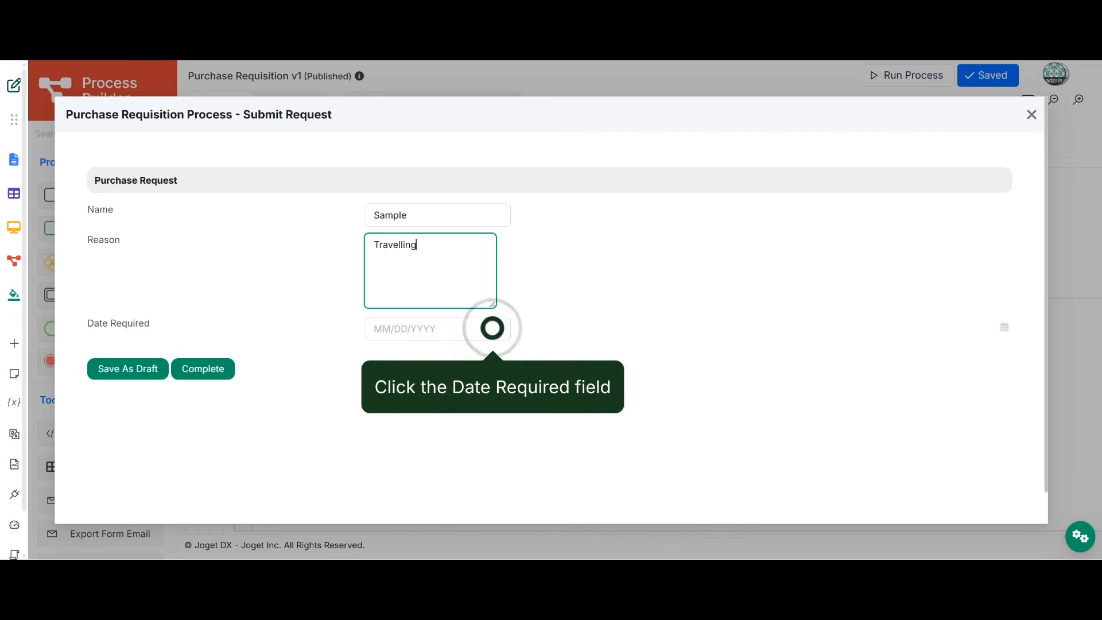
click(492, 327)
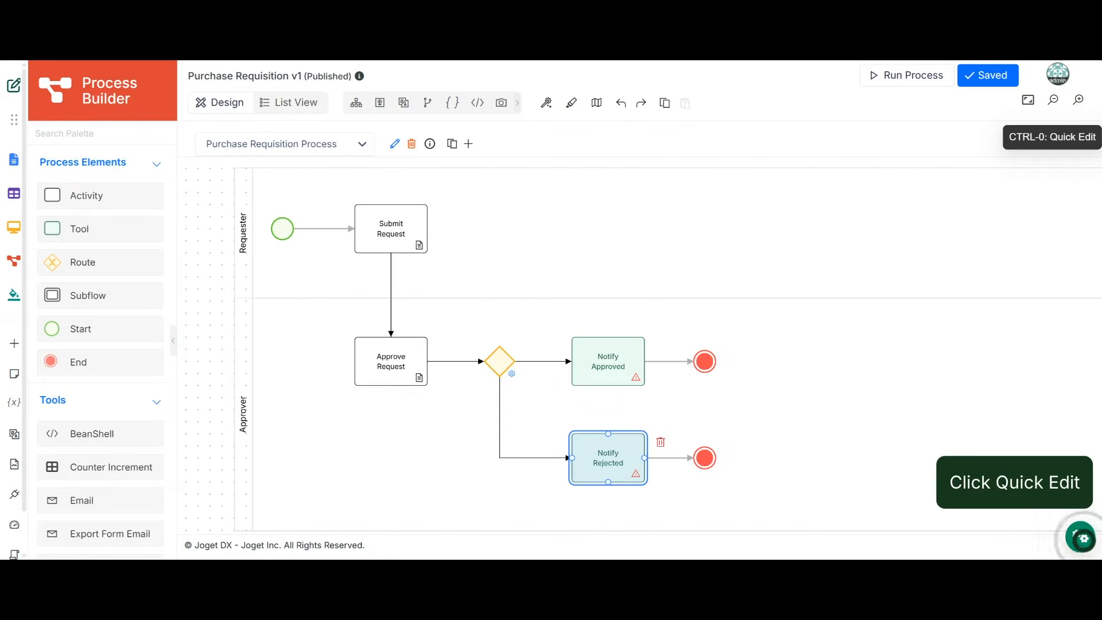
Go to the App Composer through the quick edit bar and open the Purchase Requisition UI for editing.
click(1082, 539)
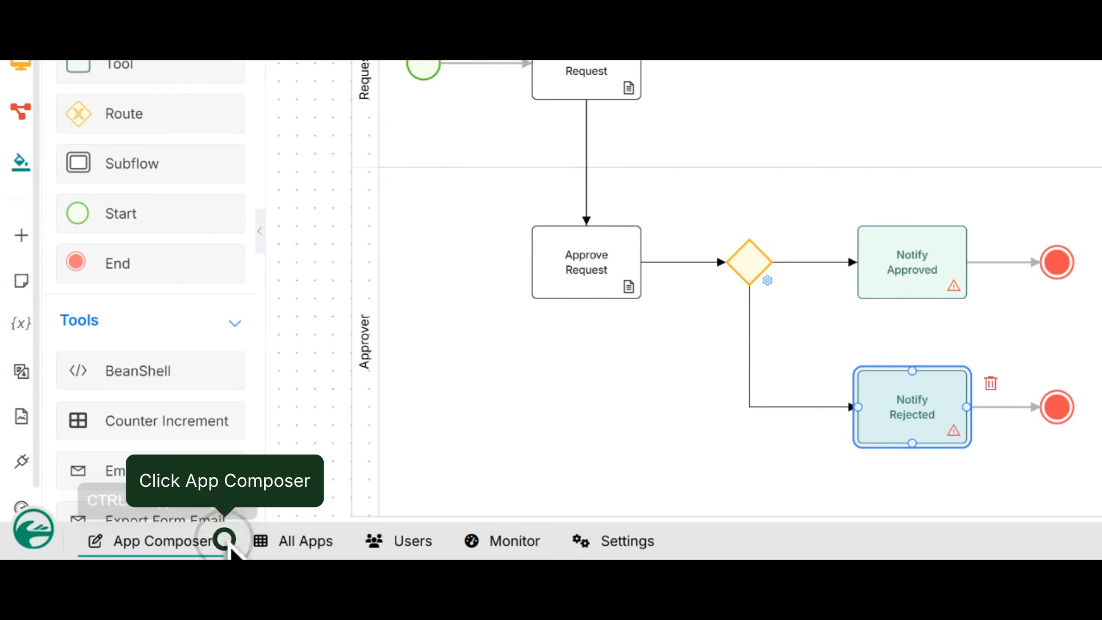
click(226, 541)
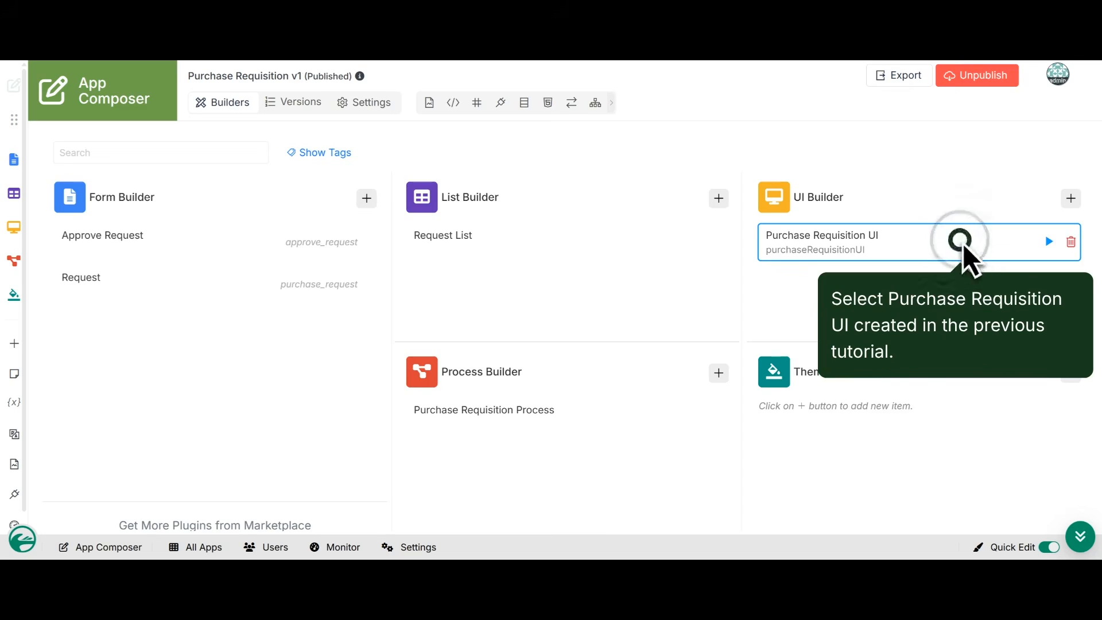
click(961, 242)
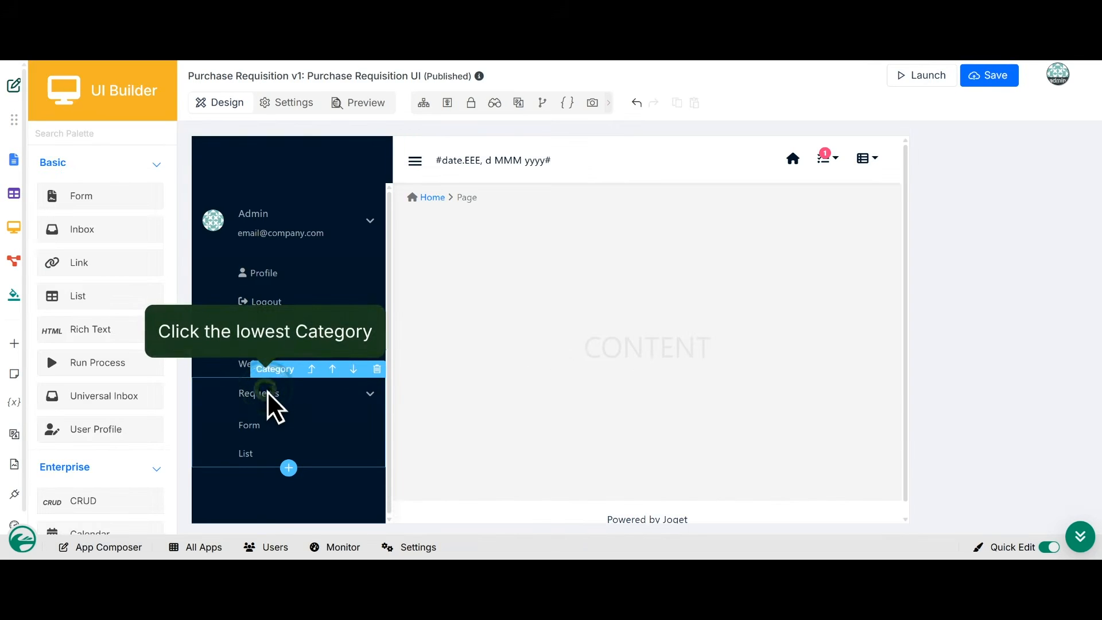
Add a new menu category below Requests, label it Purchase Request and apply the change.
click(268, 393)
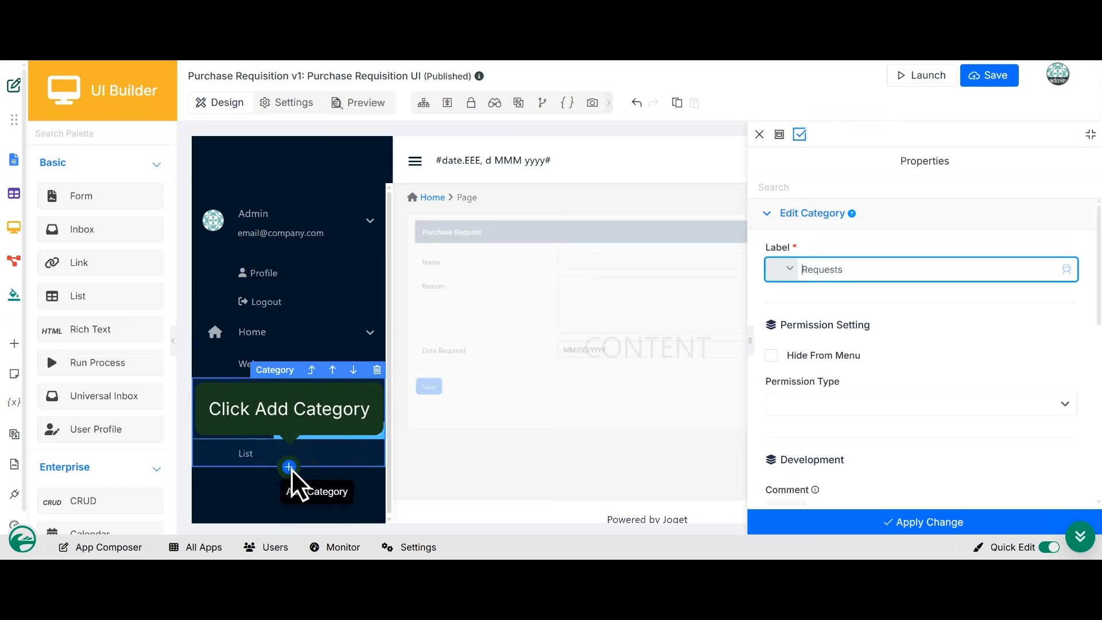
click(289, 466)
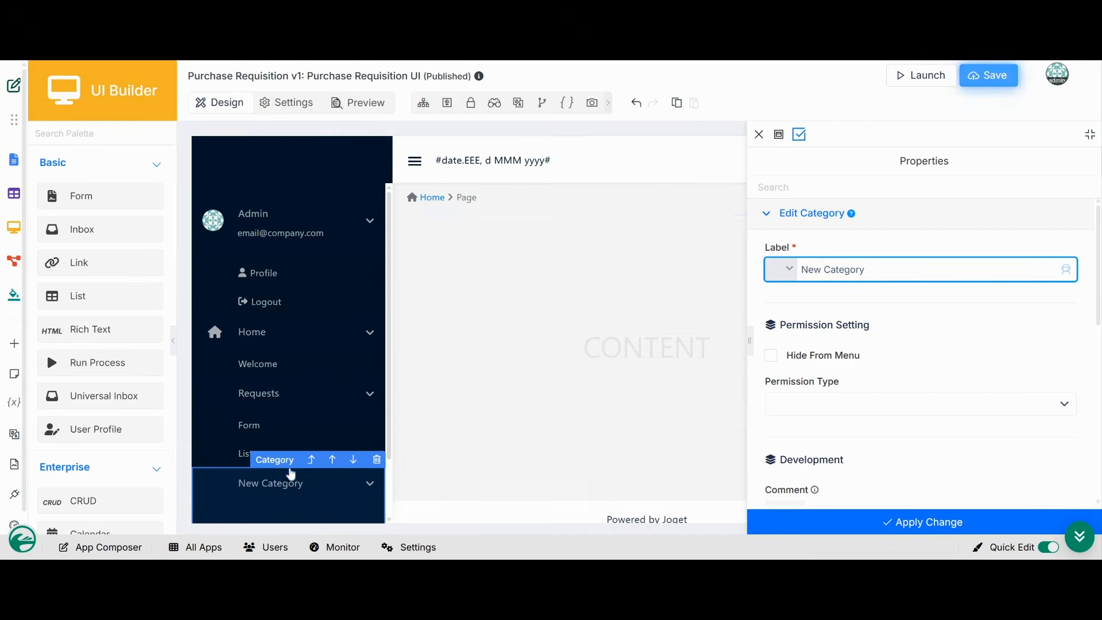
key(ctrl+a)
text(Purchase Request)
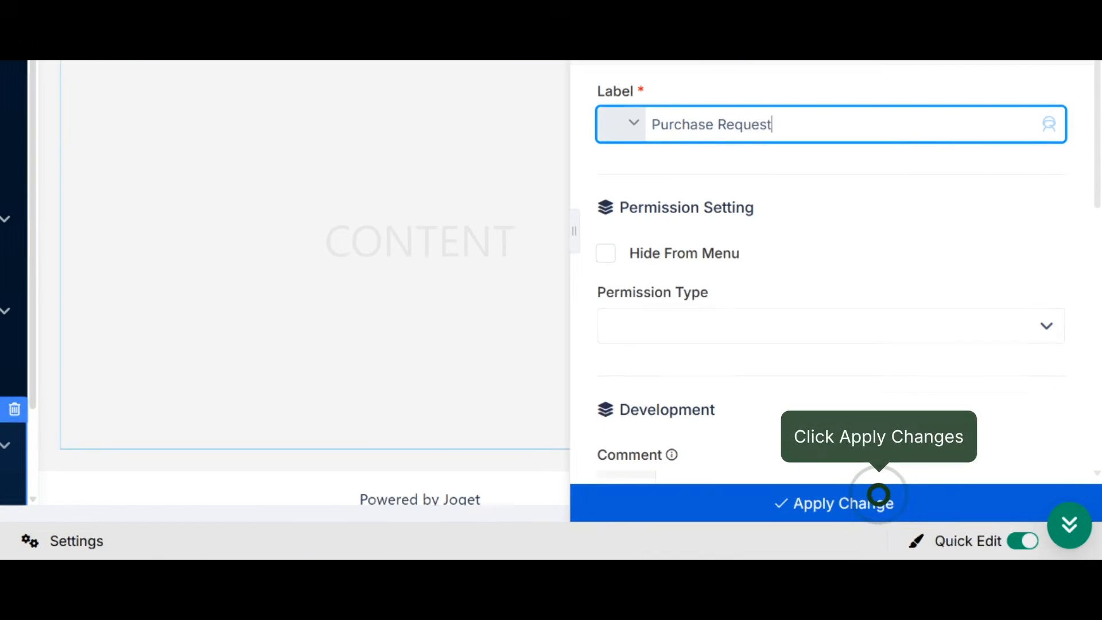
click(878, 494)
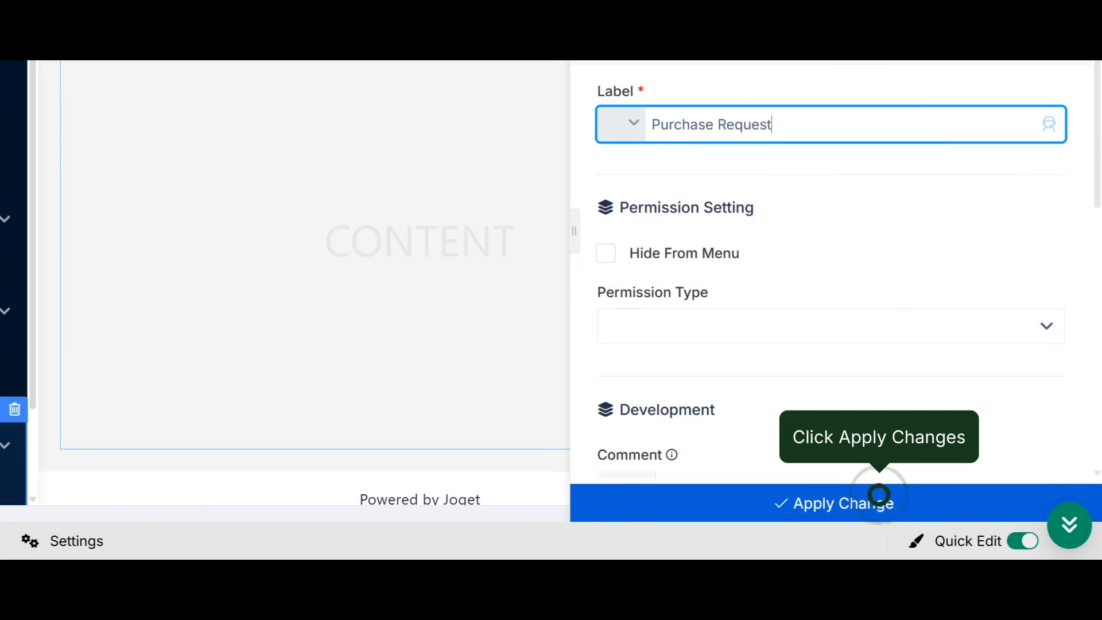
click(880, 505)
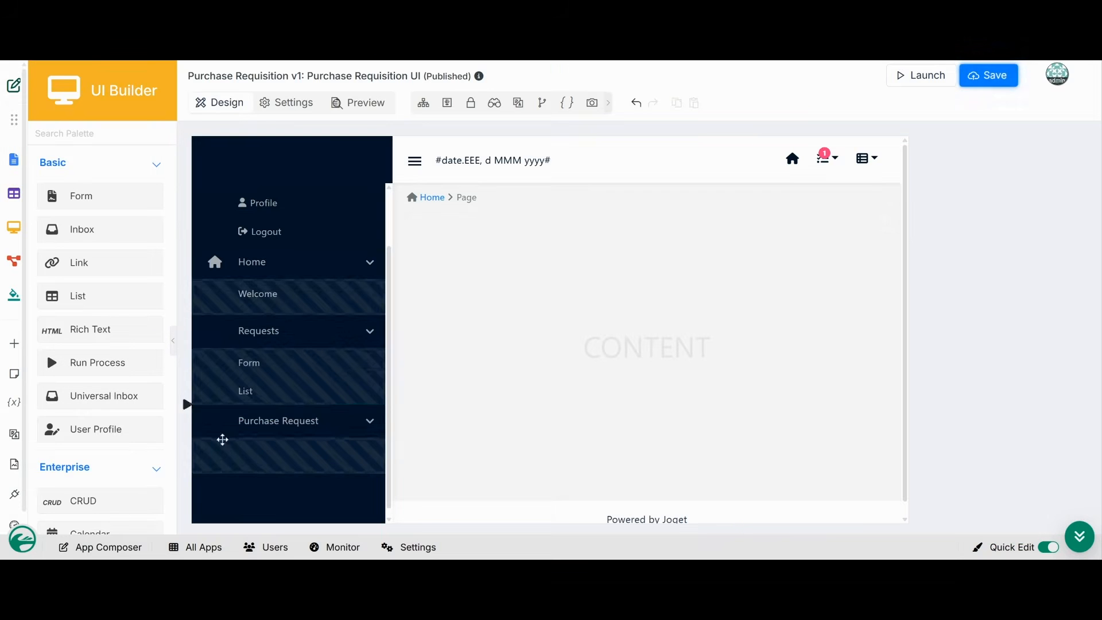
Add a Run Process menu element to the Purchase Request category and set its process to Purchase Requisition Process.
drag(230, 314, 396, 446)
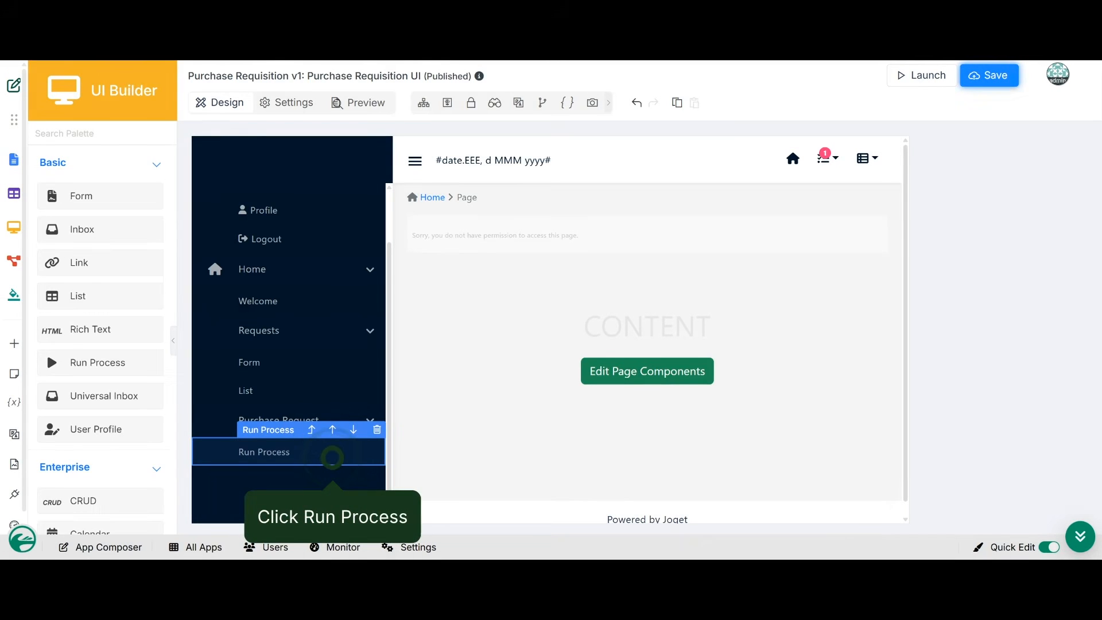
click(332, 453)
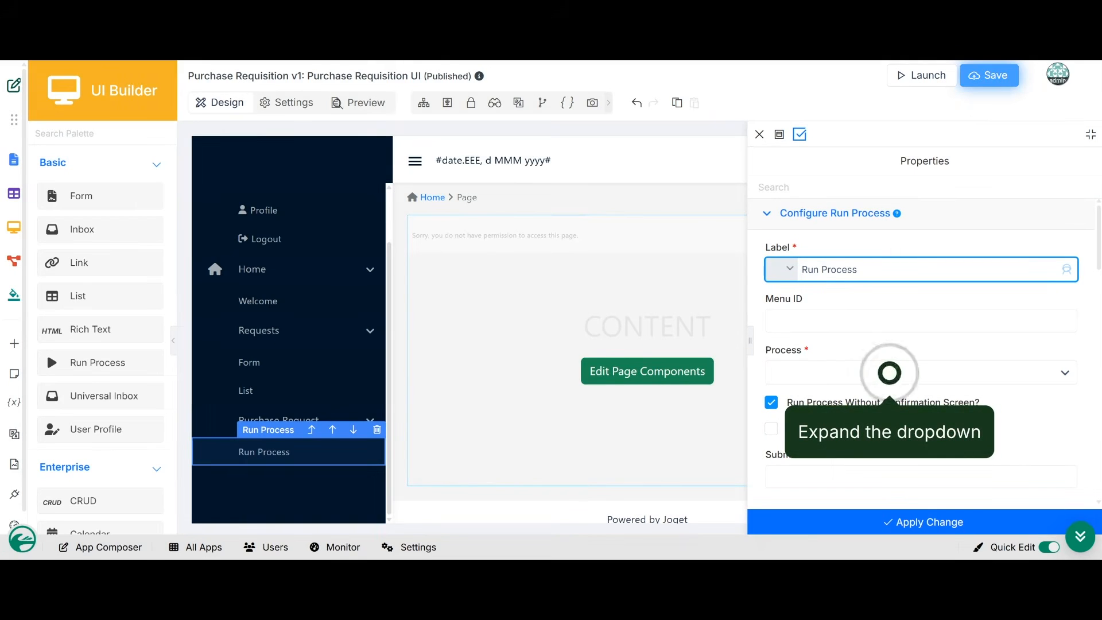
click(890, 372)
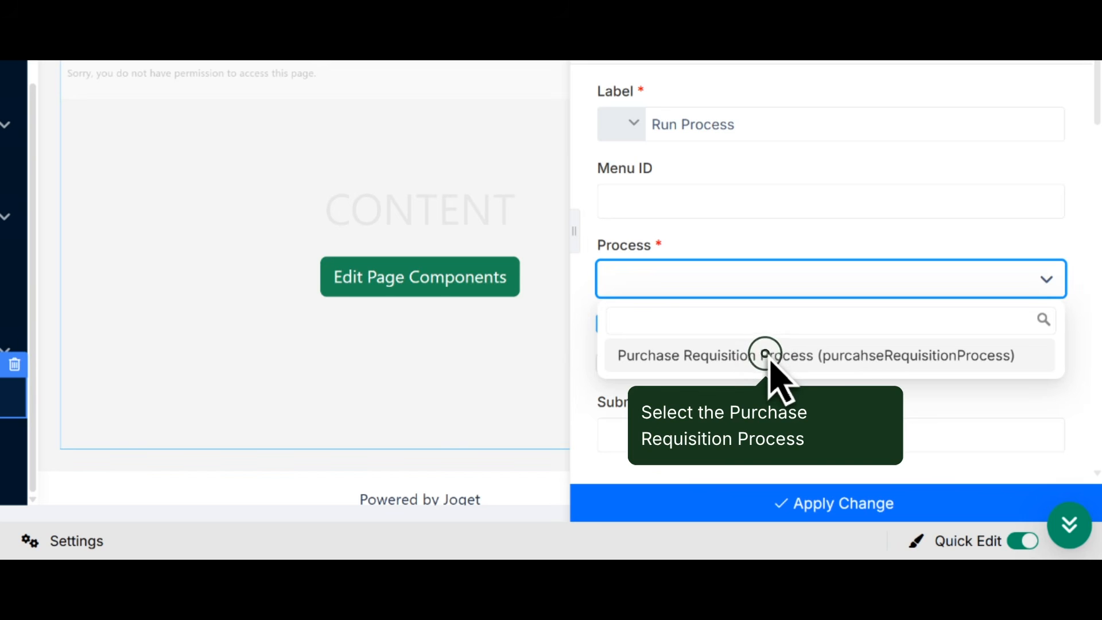
click(766, 356)
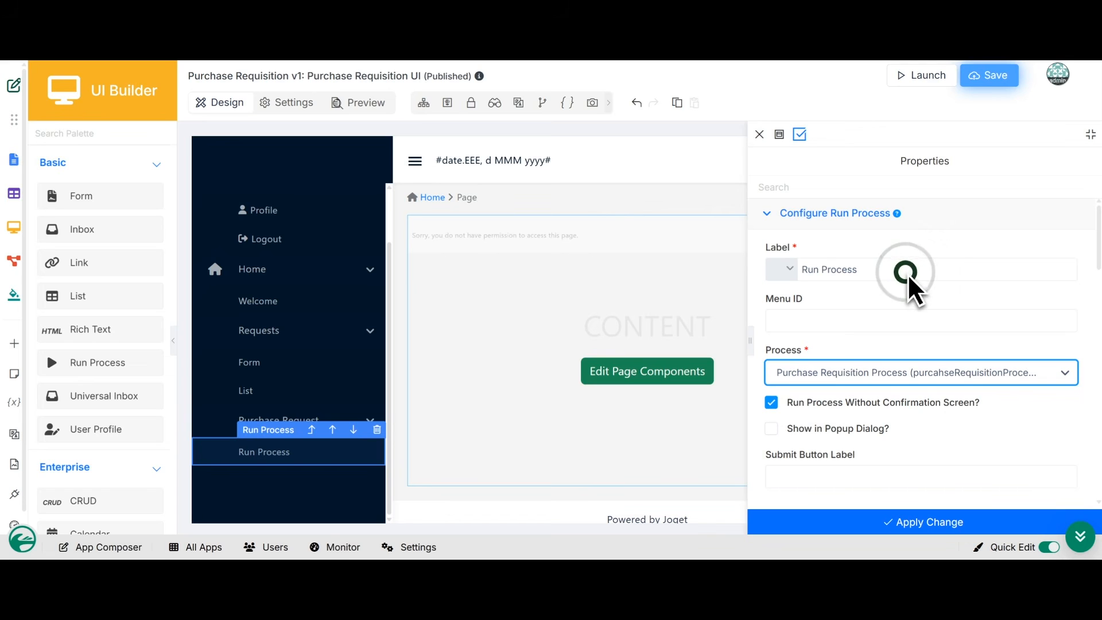
Label the Run Process menu Submit Purchase Request, accept the suggested menu ID submit_purchase_request and apply the change.
click(909, 279)
text(Sub)
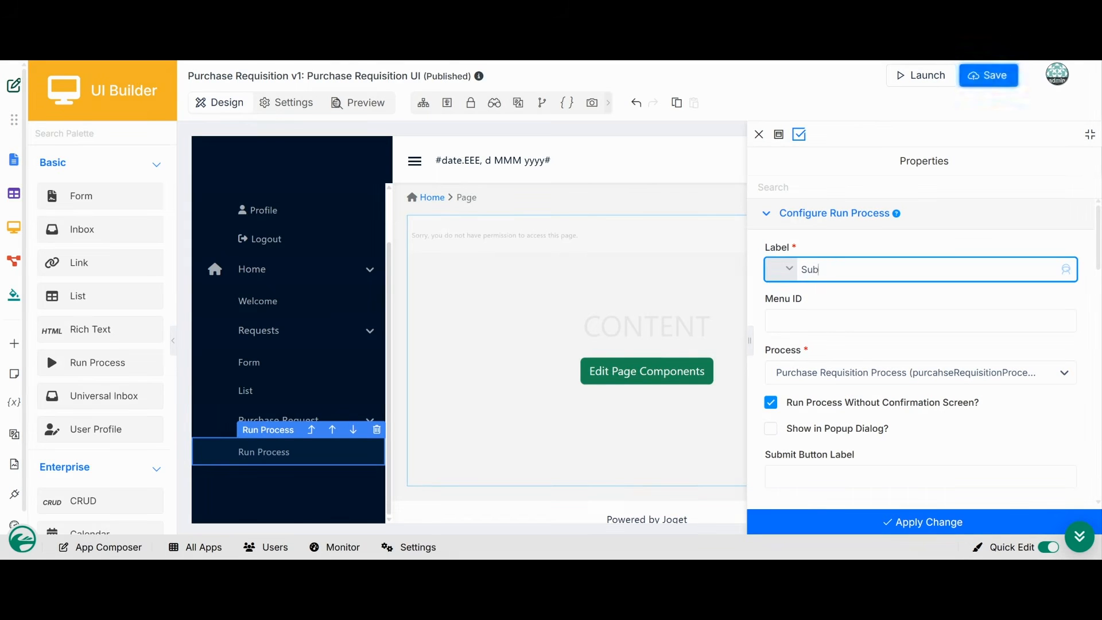
text(mit Purchase Request)
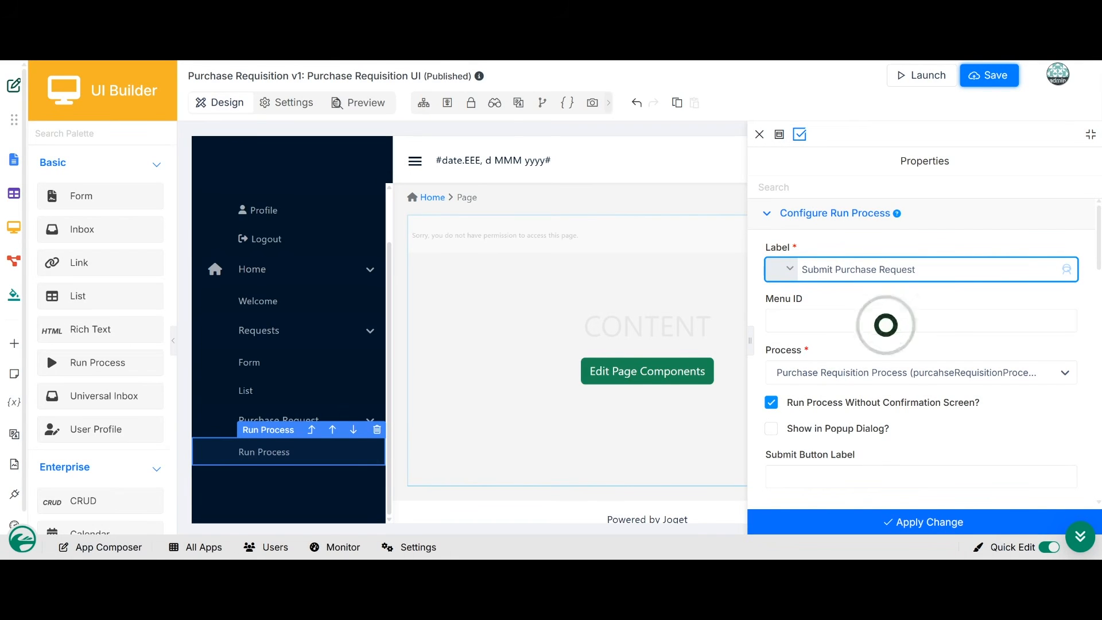
click(885, 325)
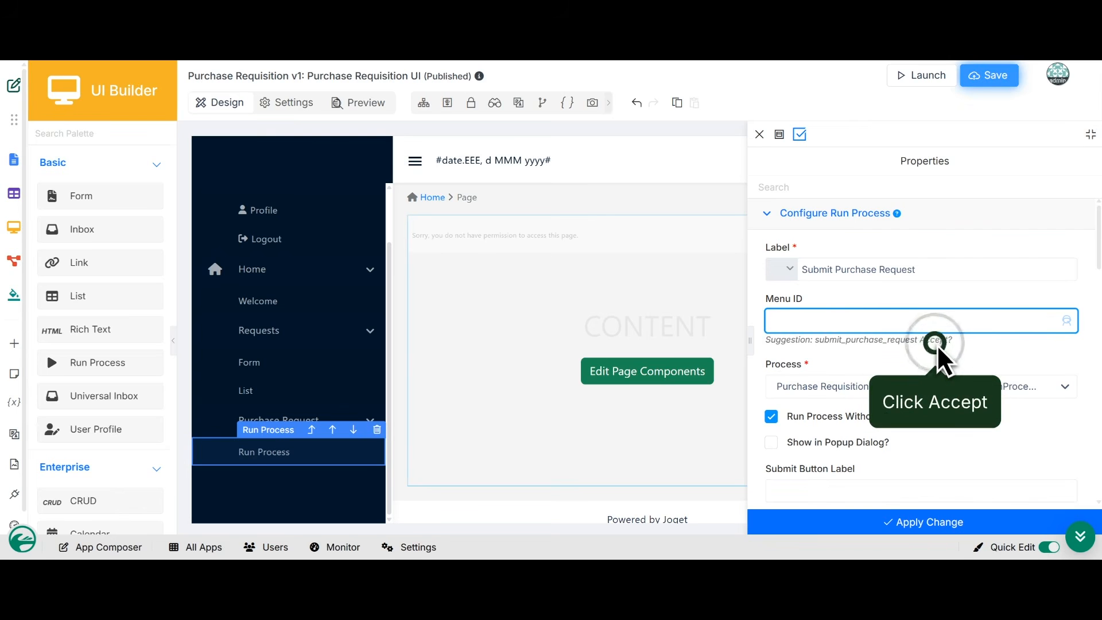
click(935, 341)
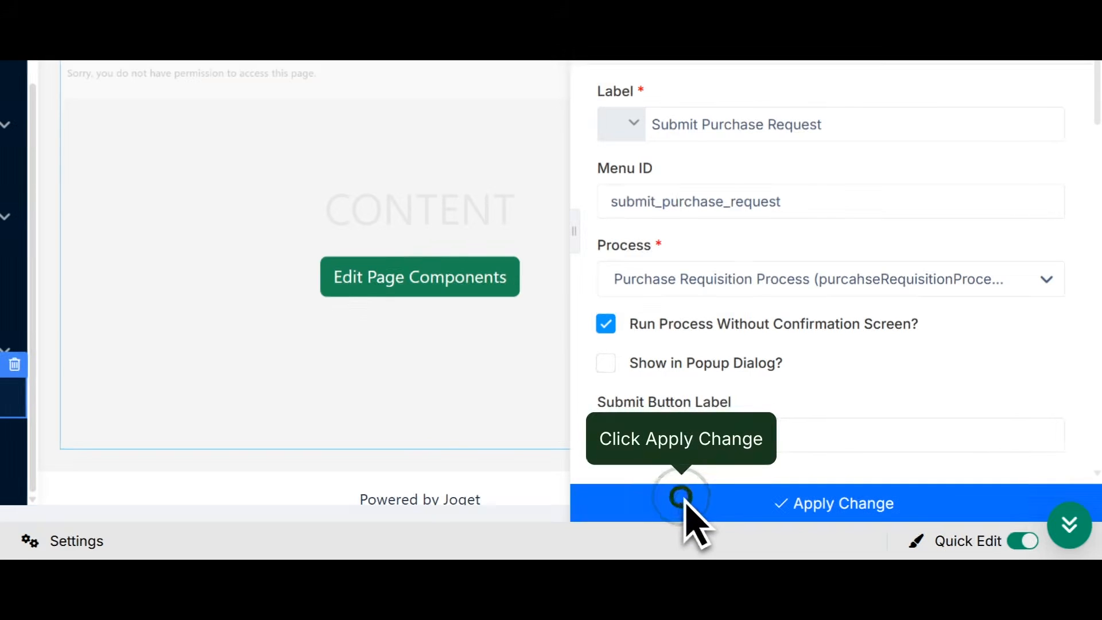
click(681, 497)
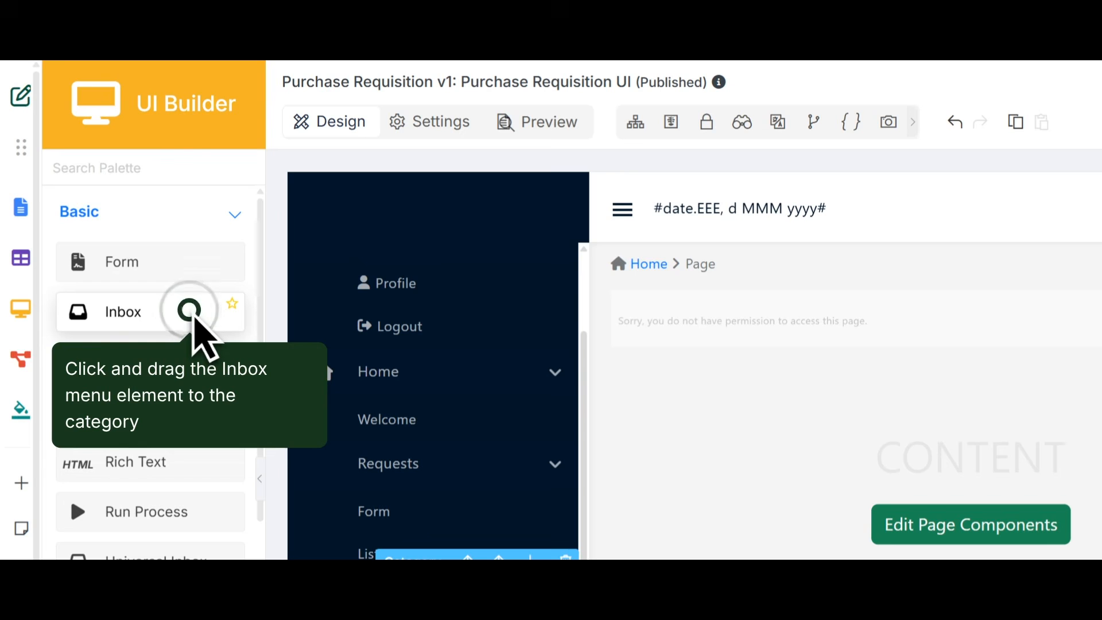
Add an Inbox menu element to the Purchase Request category below Submit Purchase Request.
drag(194, 319, 270, 505)
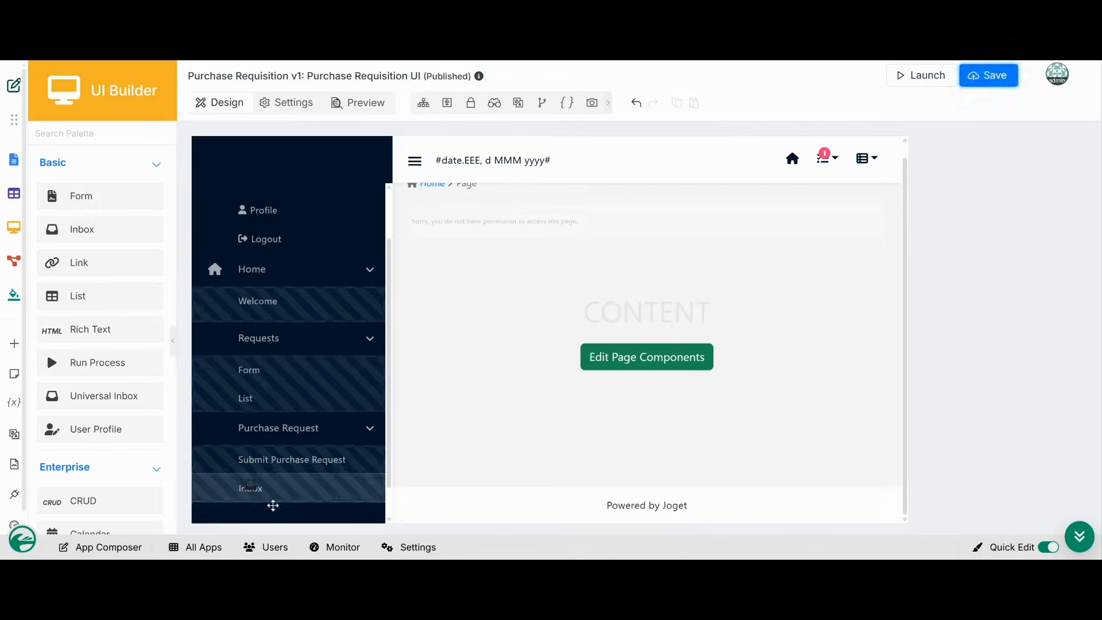